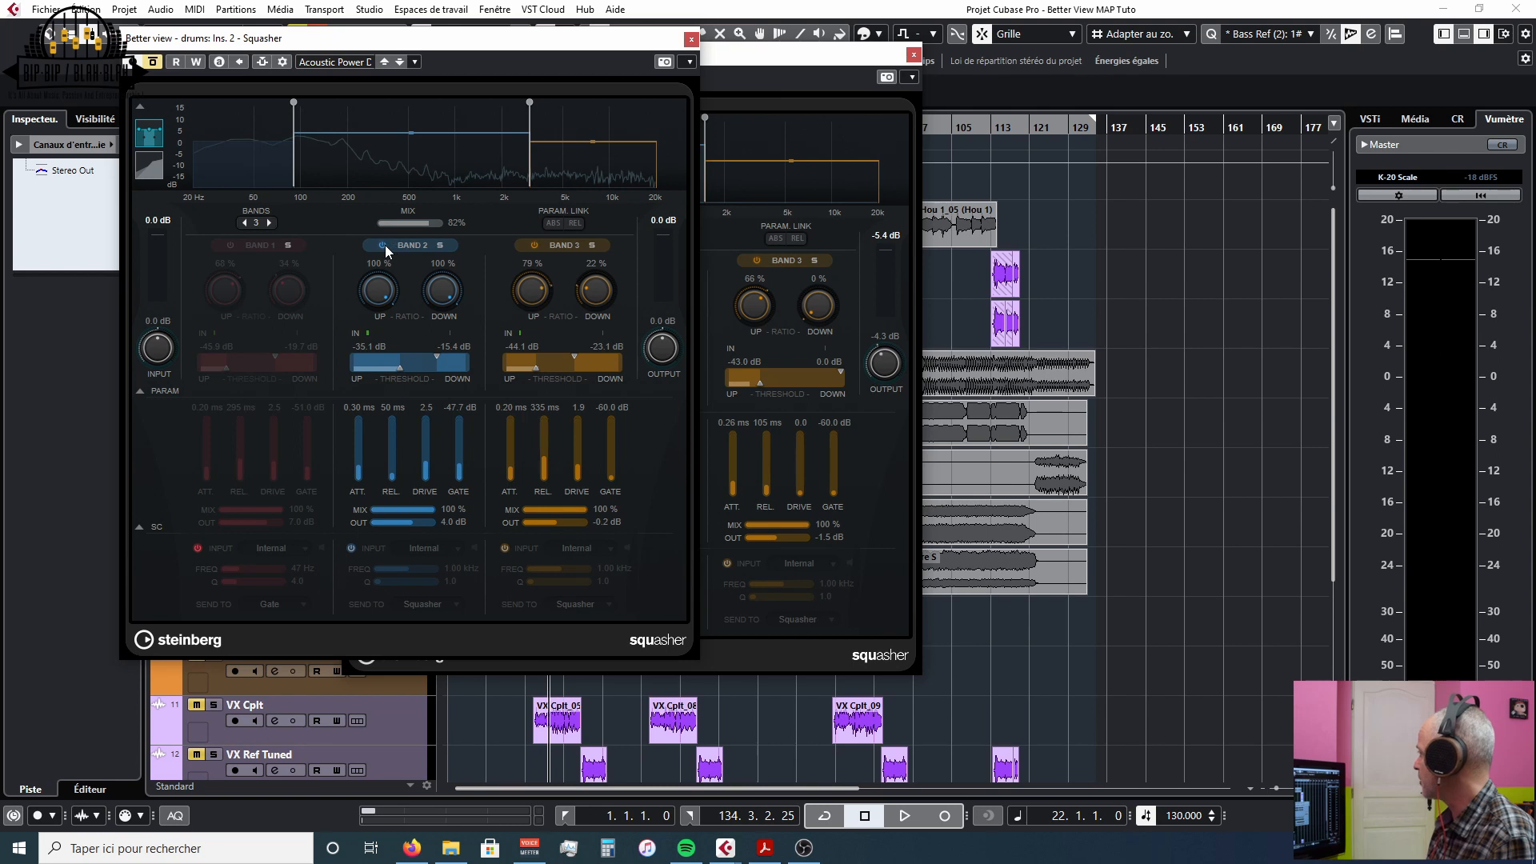
Switch Band 3 off and on, and reactivate Bands 2 and 1 in the drums Squasher.
click(535, 246)
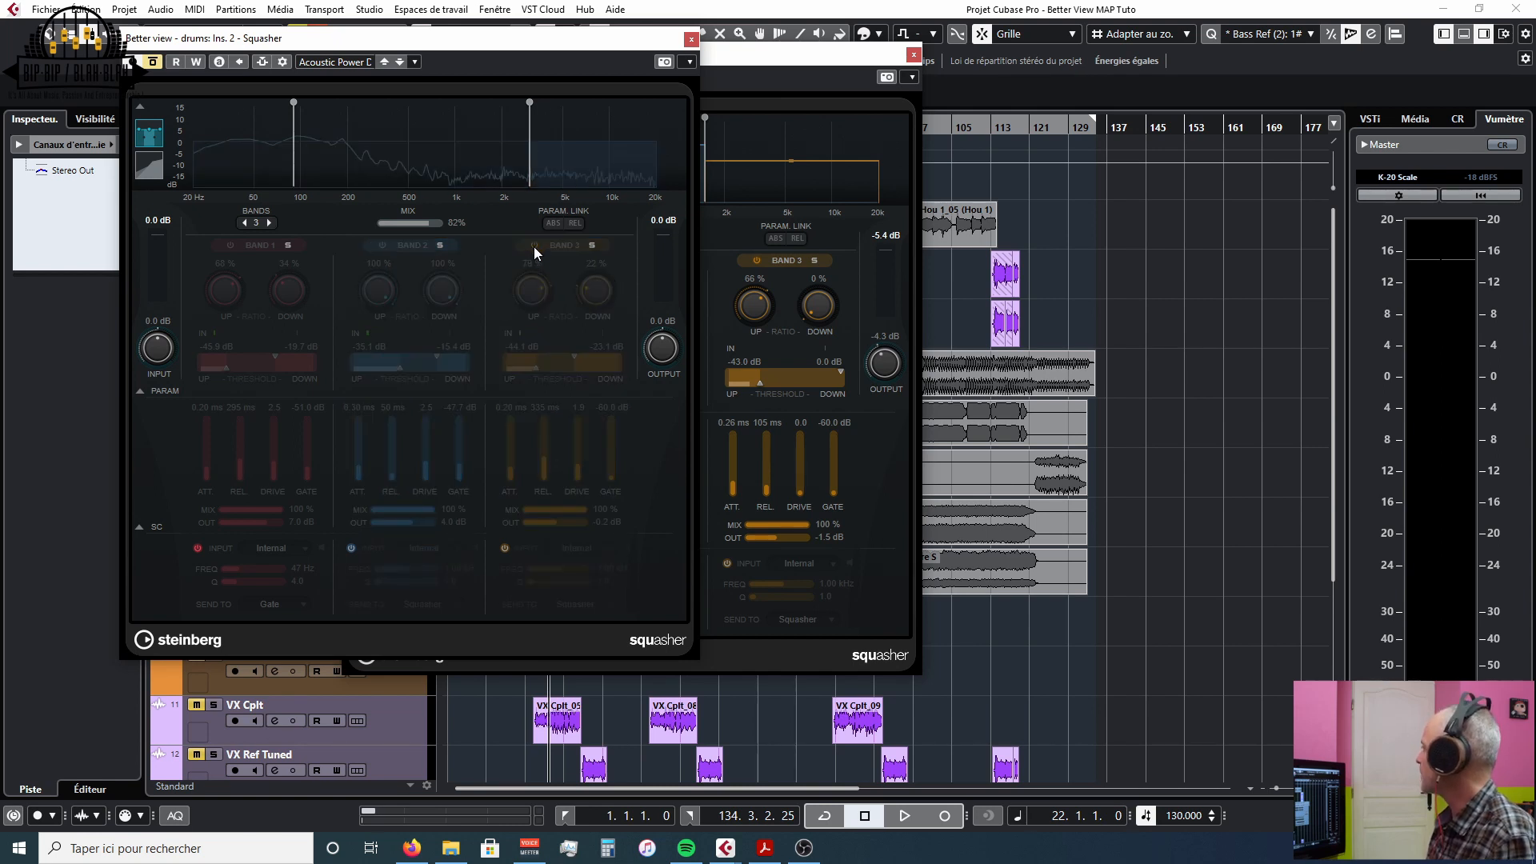
click(535, 246)
click(383, 246)
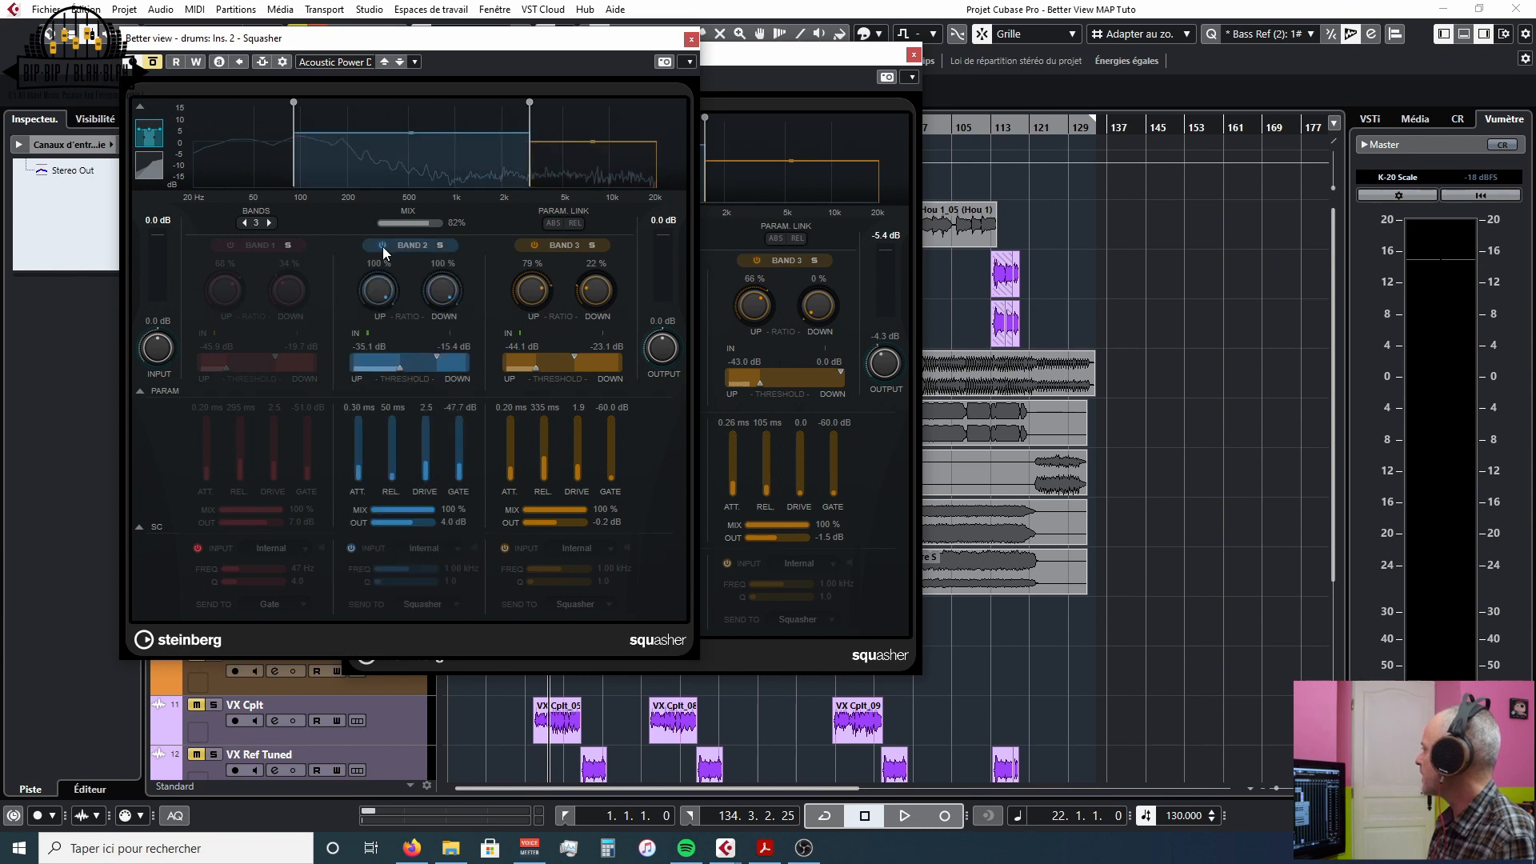
click(230, 245)
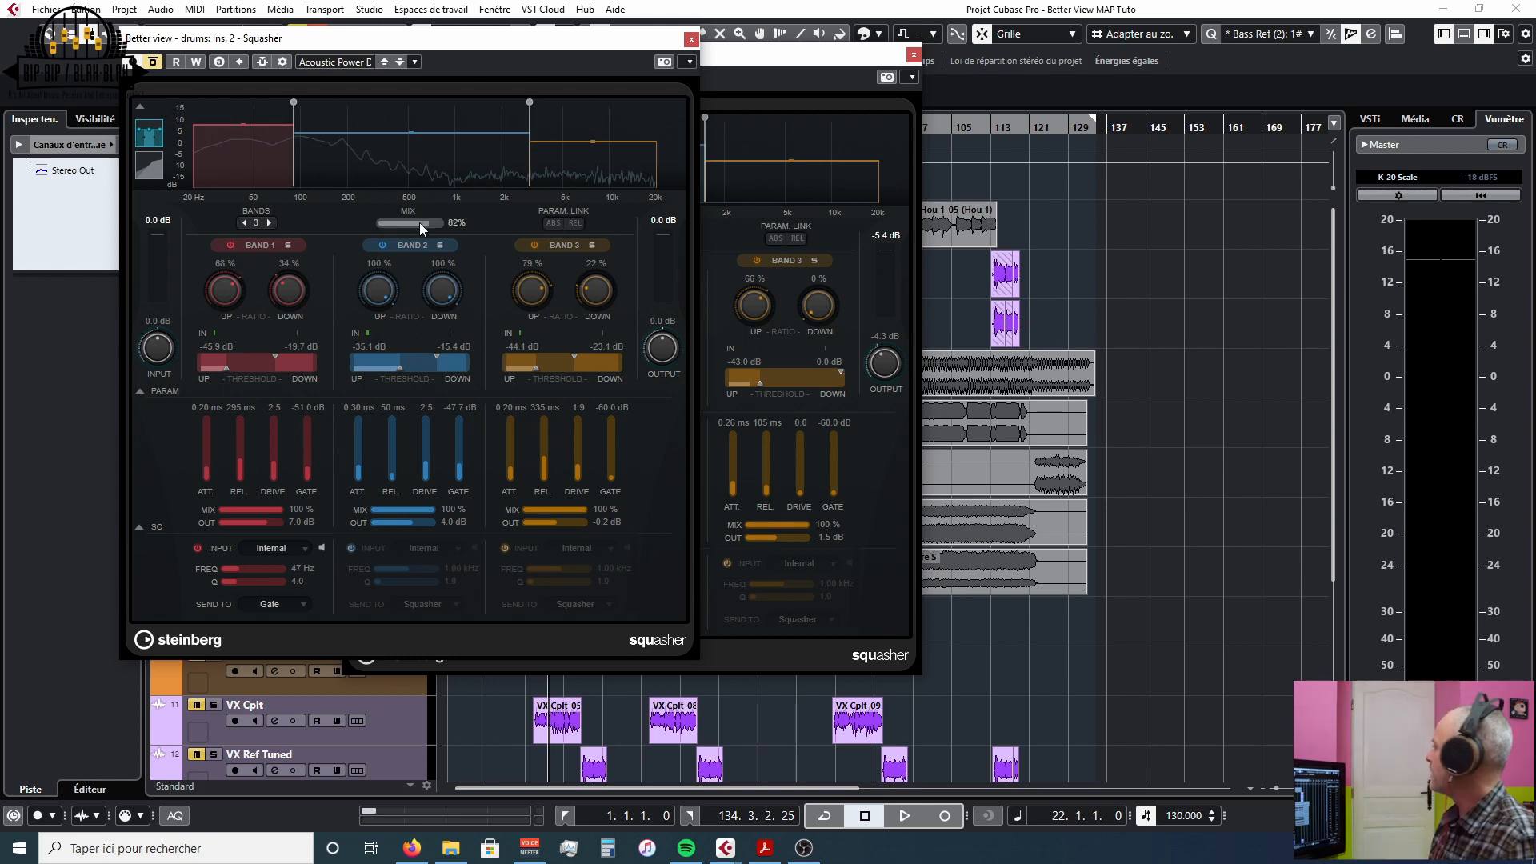
Set the drums Squasher's overall mix to 100% and Band 1's Up ratio to 65%.
drag(401, 43, 417, 46)
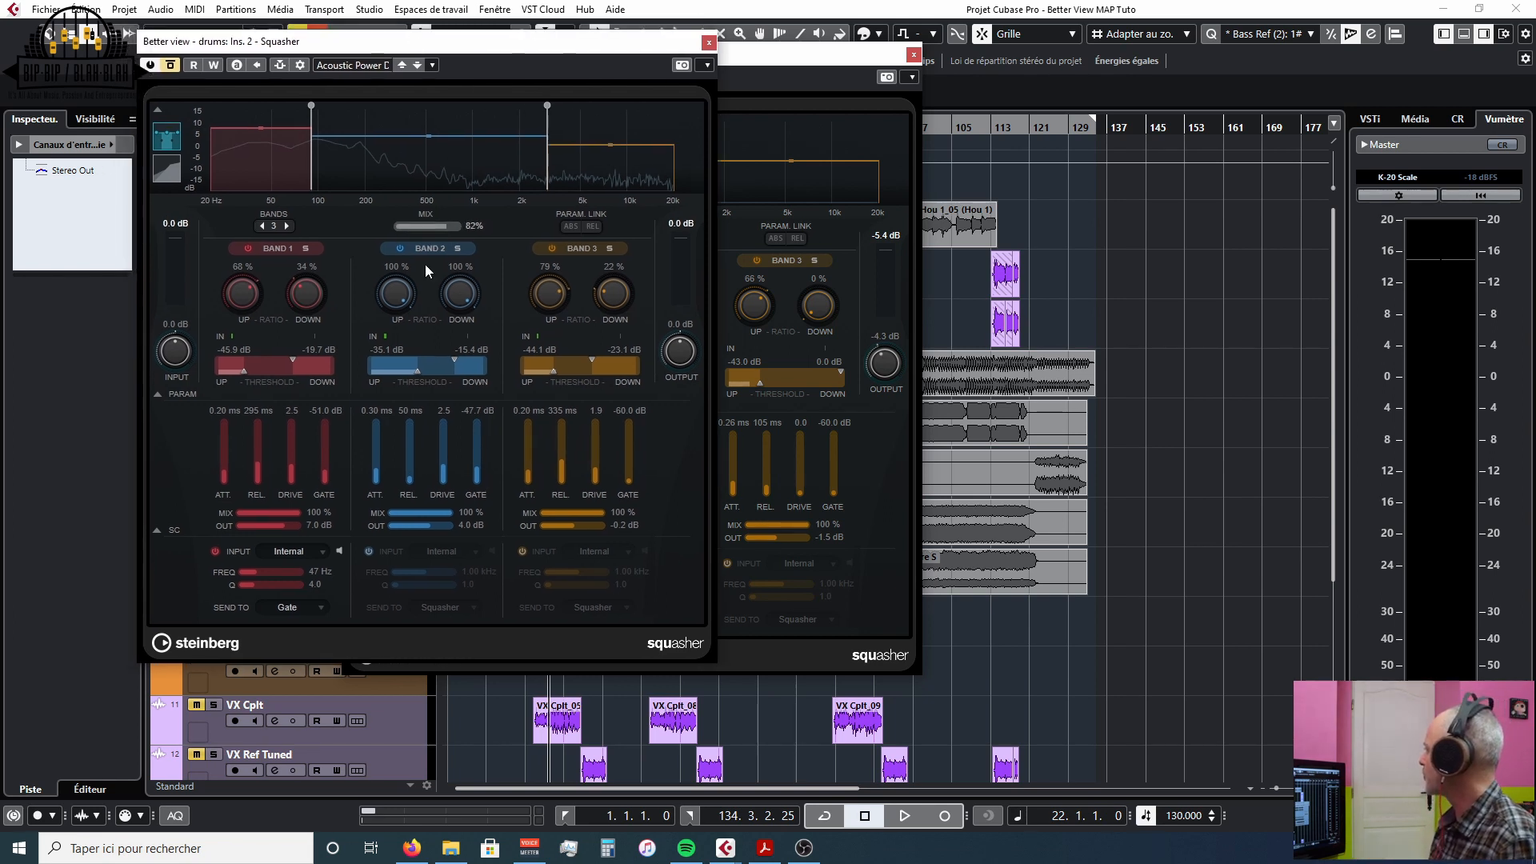
drag(459, 228, 517, 232)
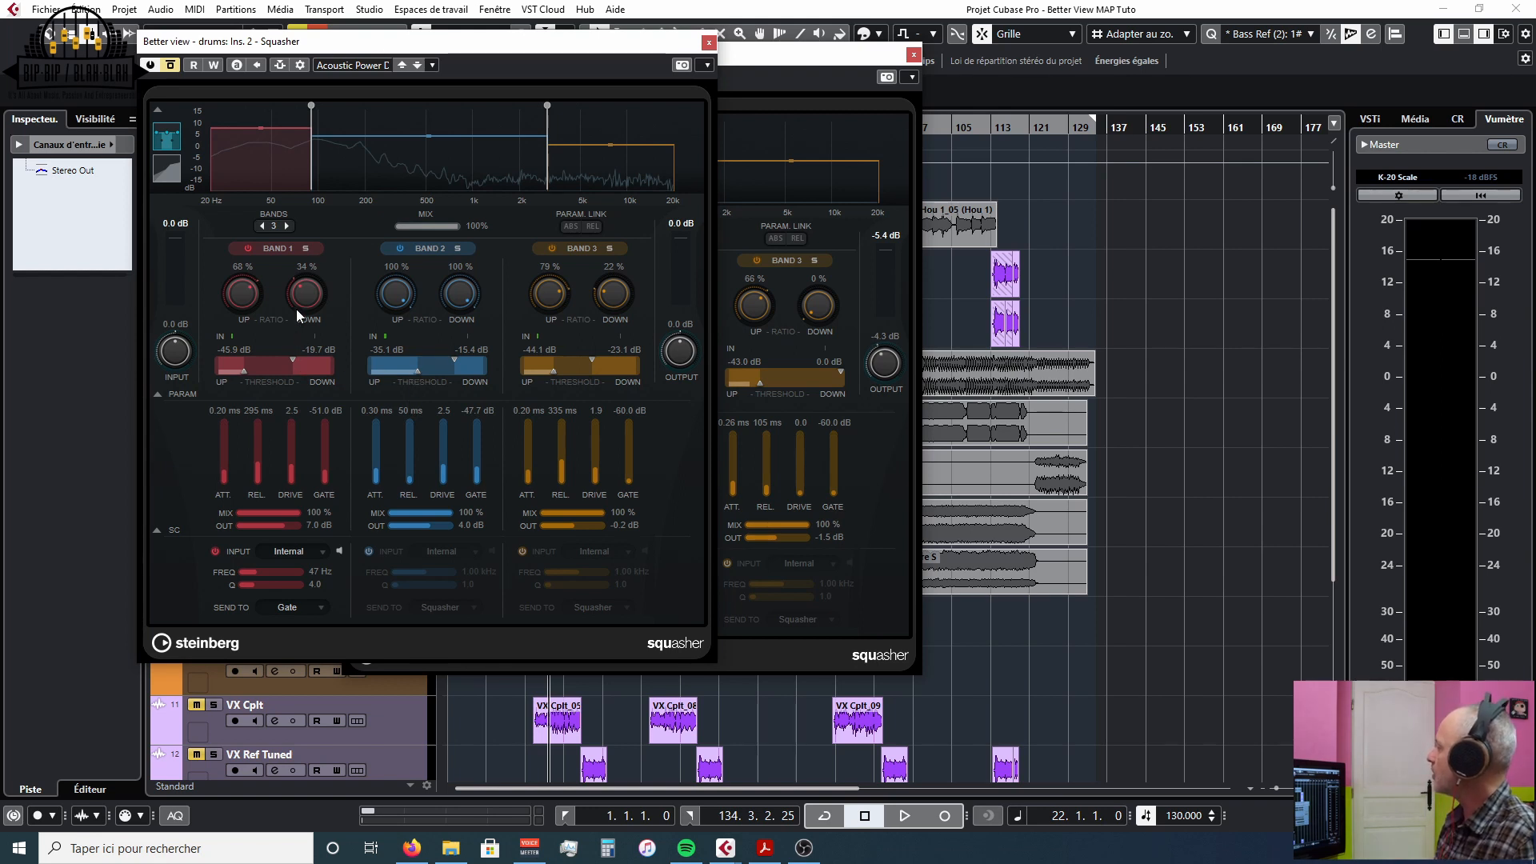
scroll(244, 293, down, 3)
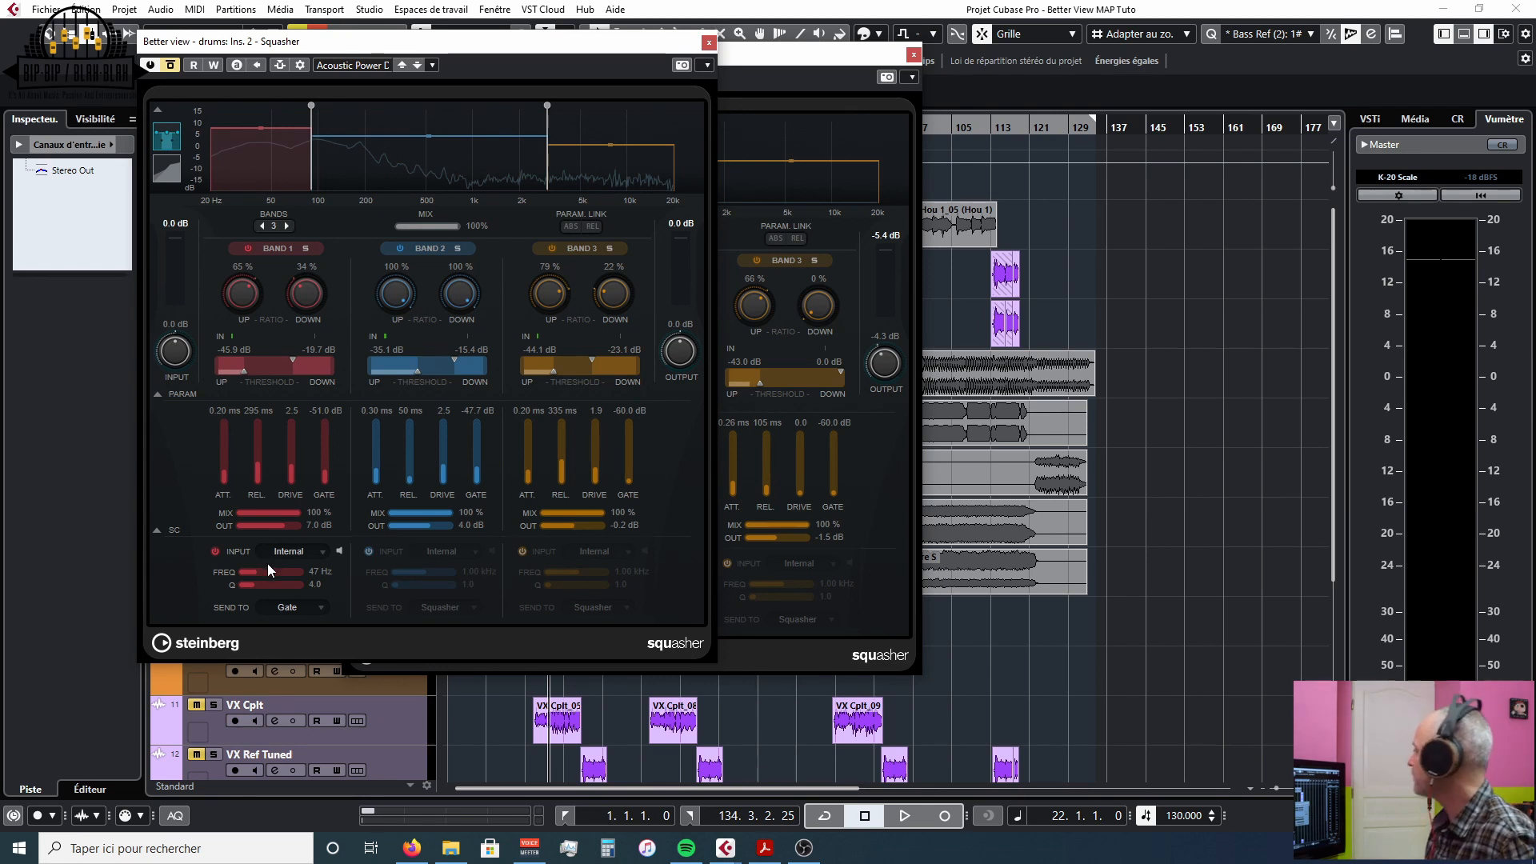
Inspect Band 1's side-chain input choices, keep Internal, and check the available inputs in the plug-in's side-chain routing.
click(312, 554)
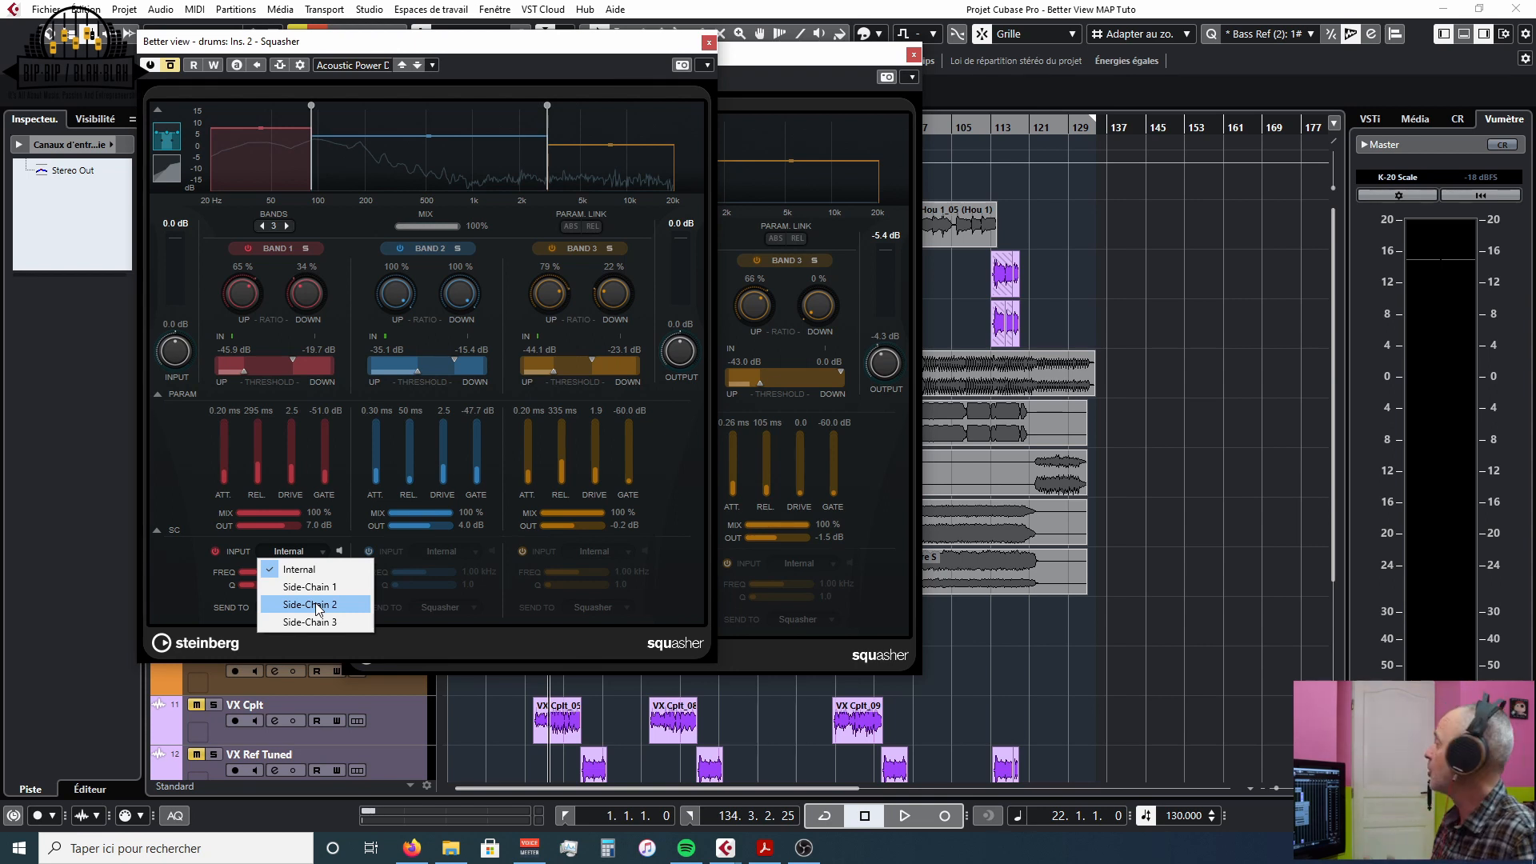
click(318, 572)
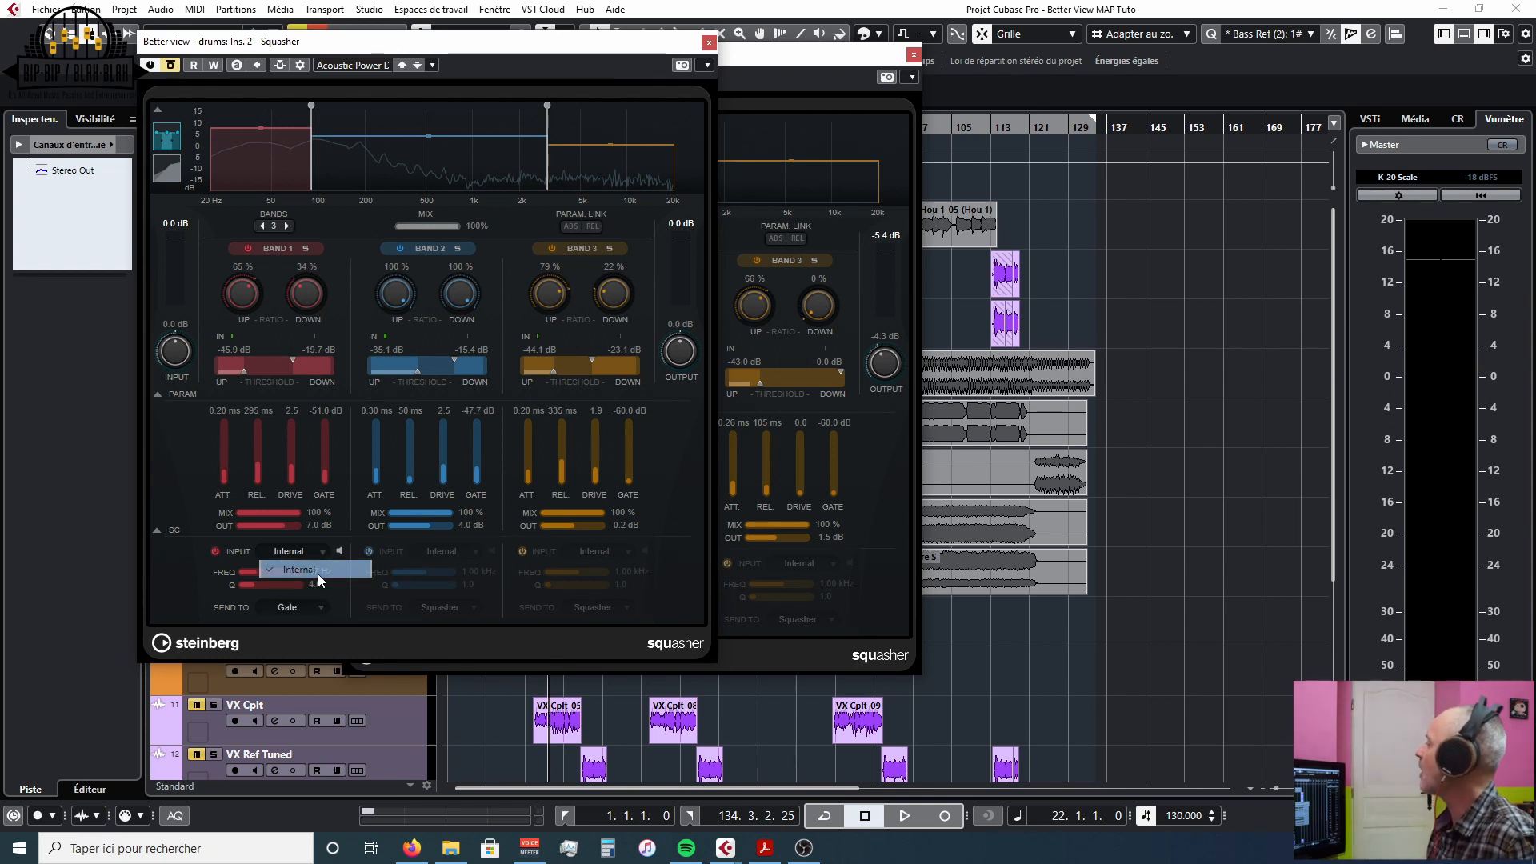
click(279, 65)
click(554, 107)
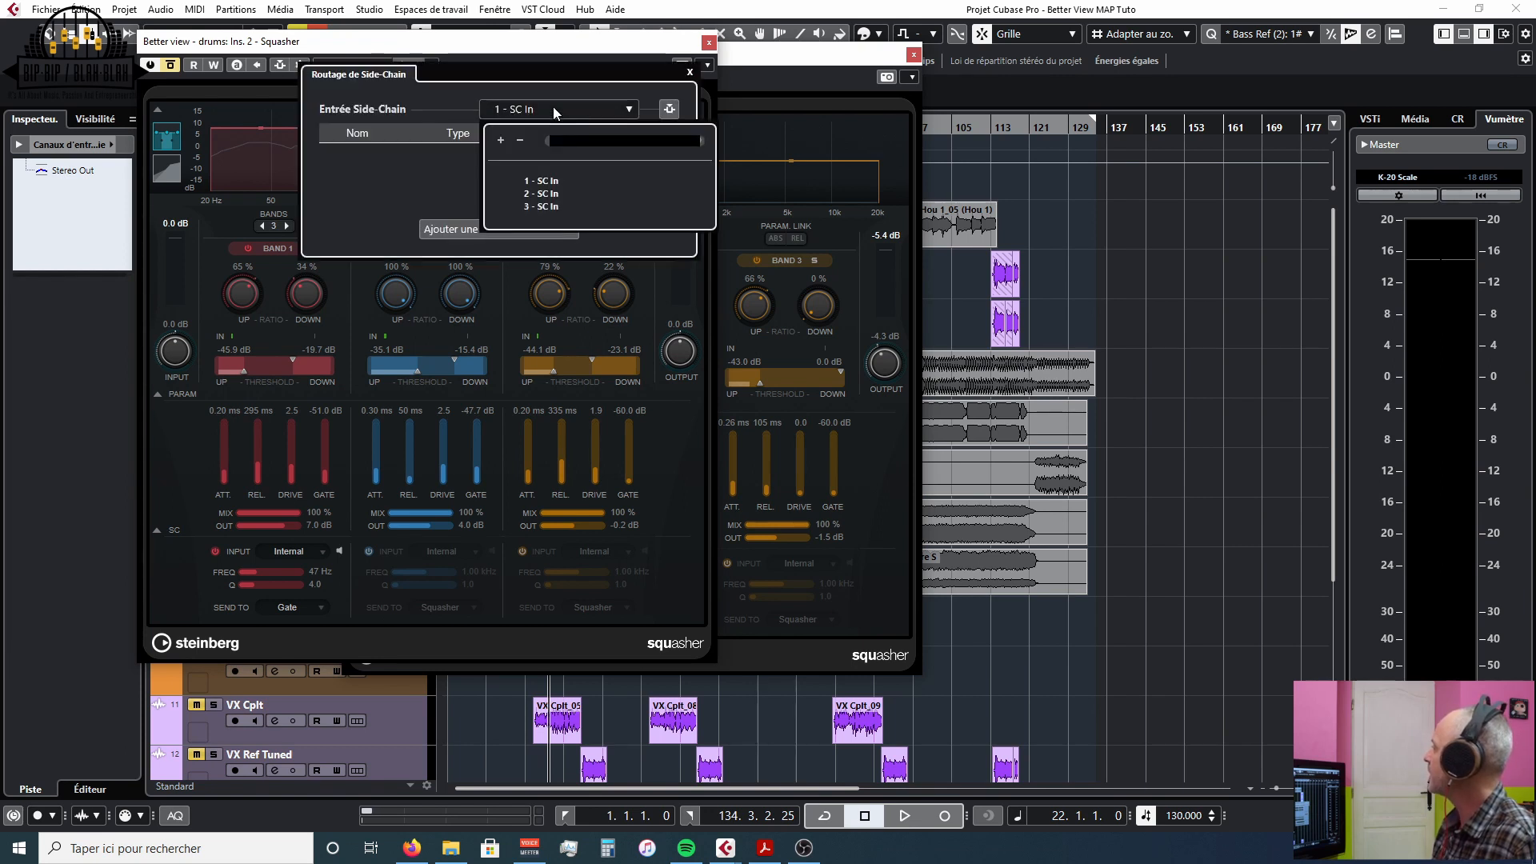
click(554, 108)
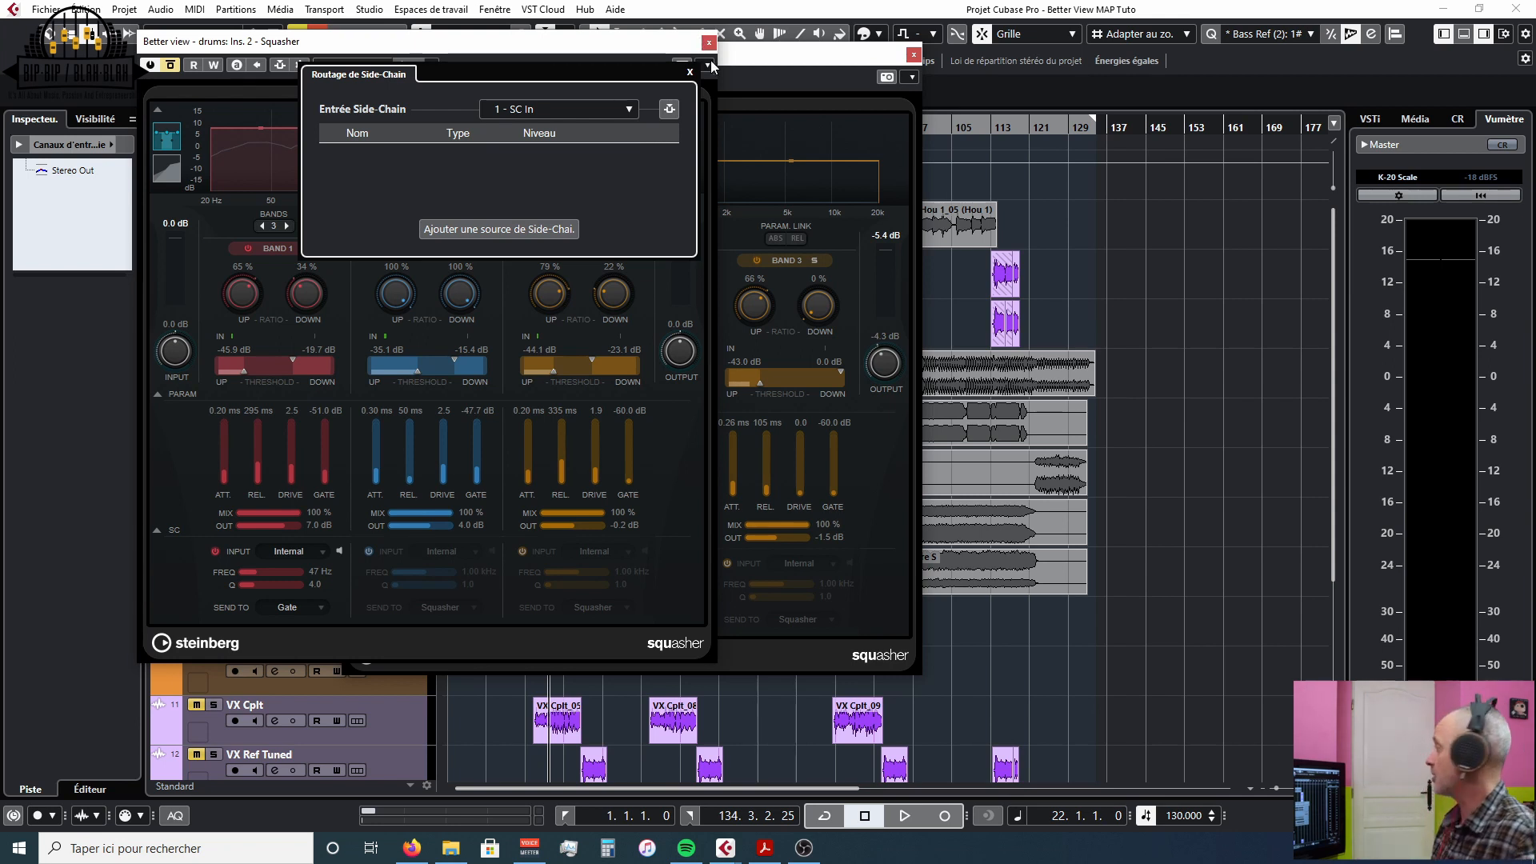
click(690, 73)
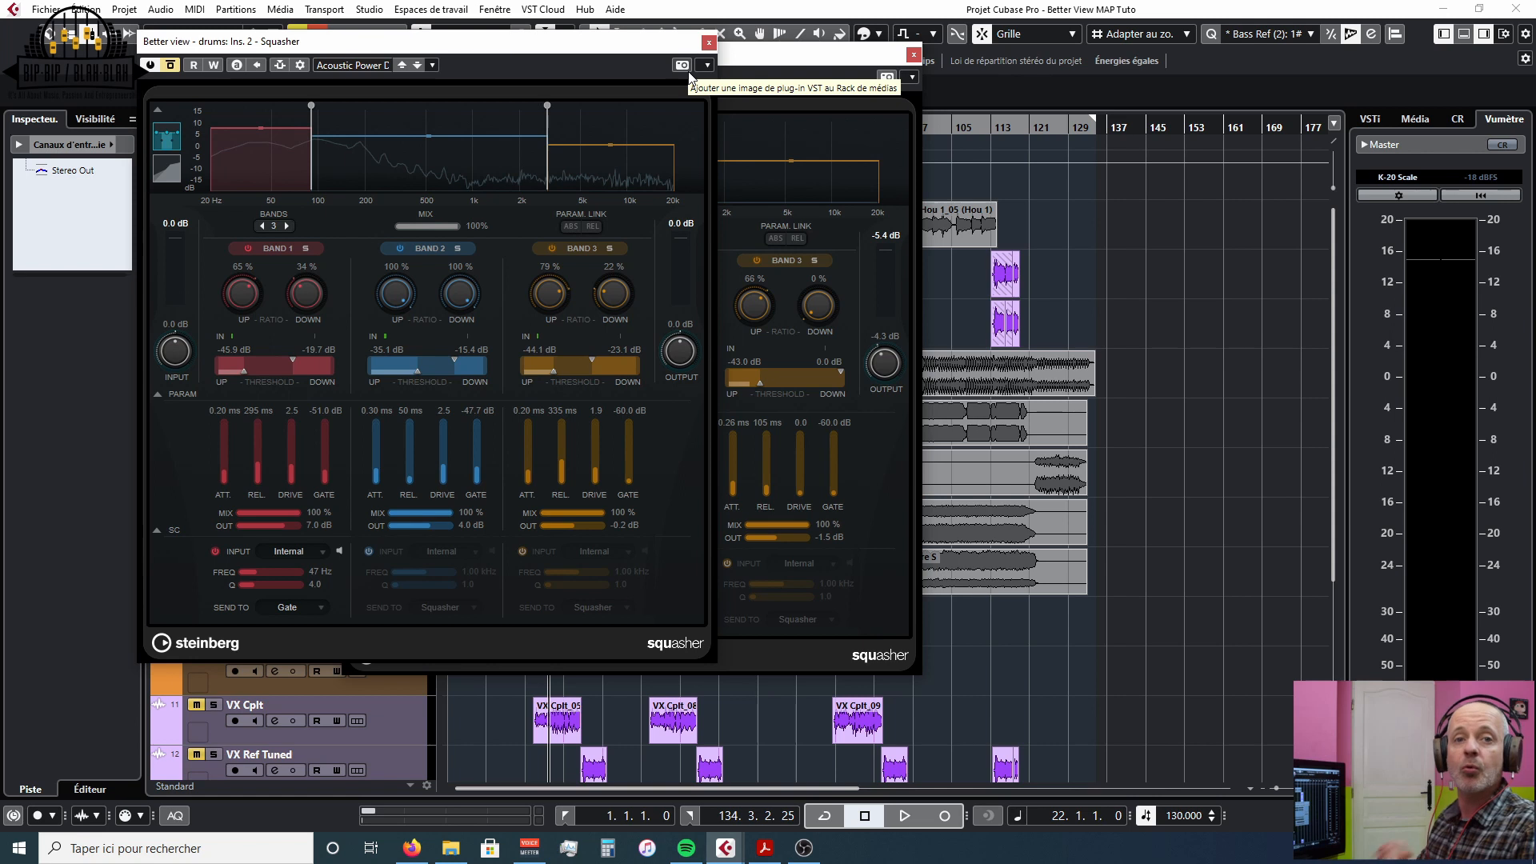
Move the drums Squasher aside, solo the bass track together with the drums, and listen to the section.
drag(513, 46, 606, 70)
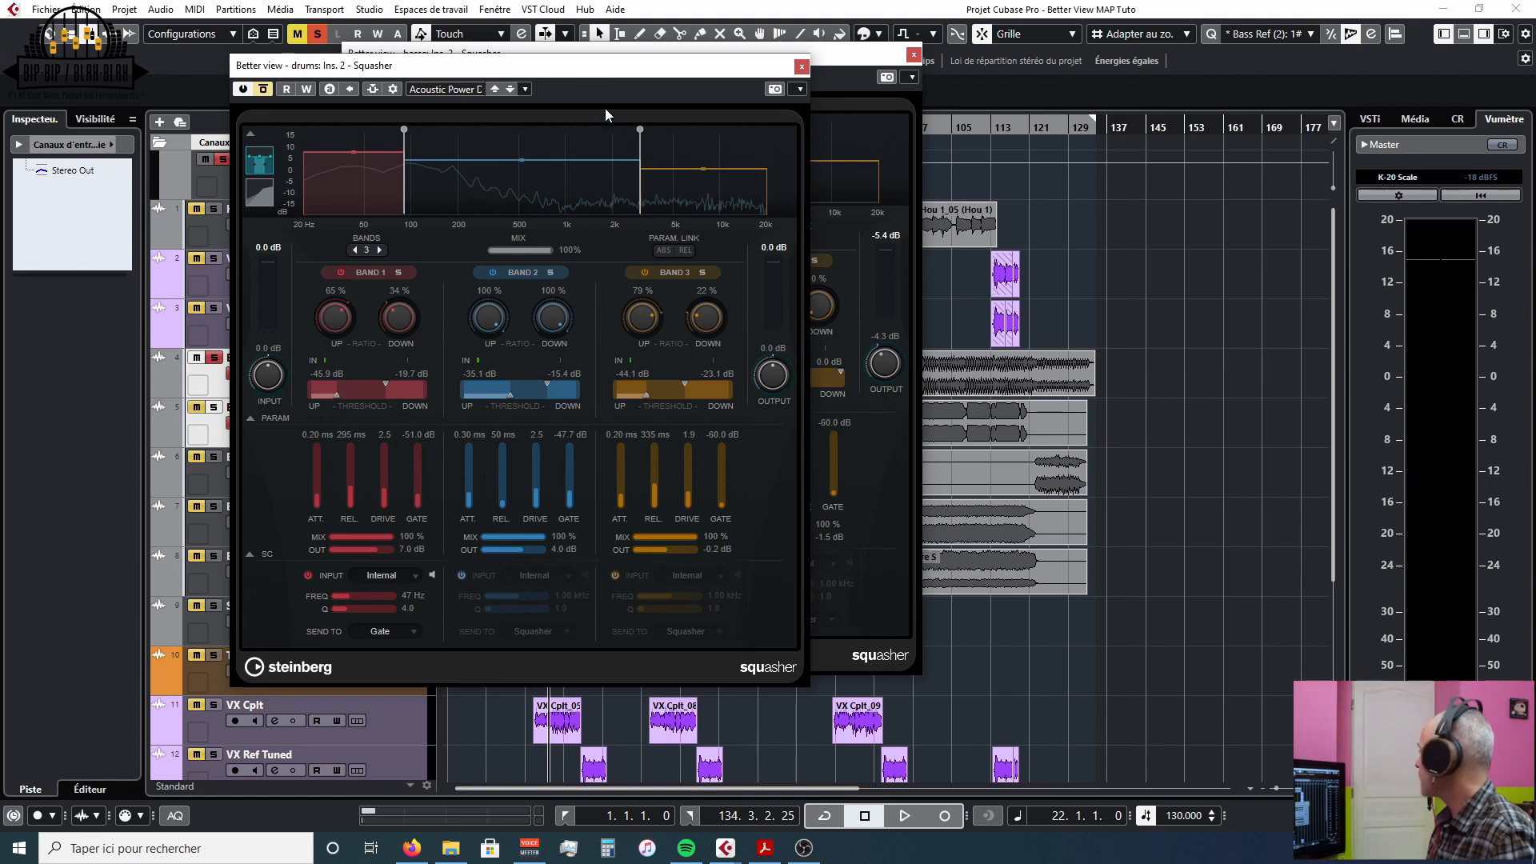
drag(853, 105, 855, 104)
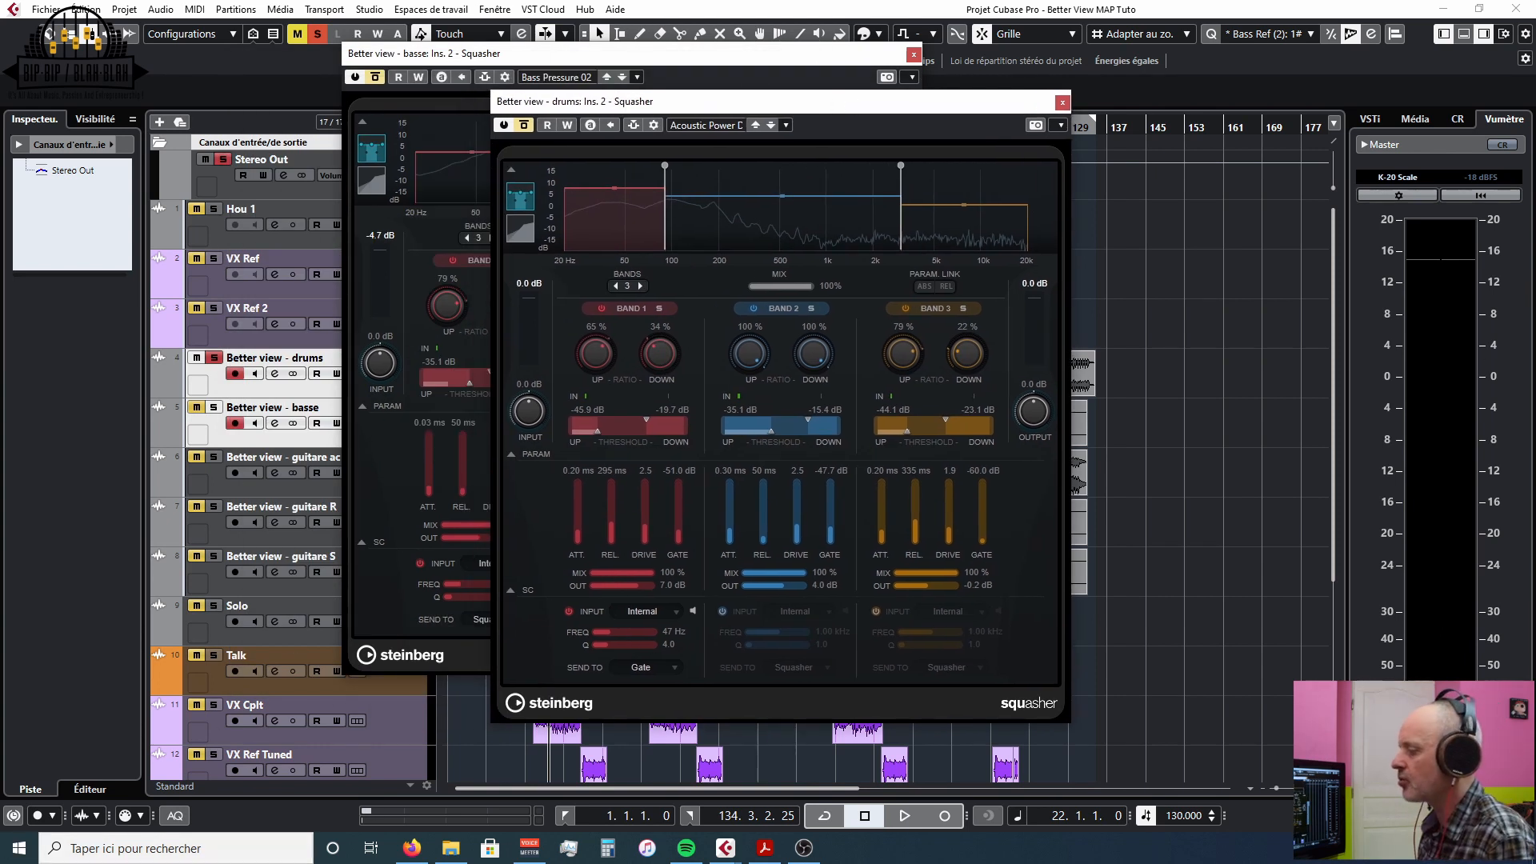
click(214, 407)
key(space)
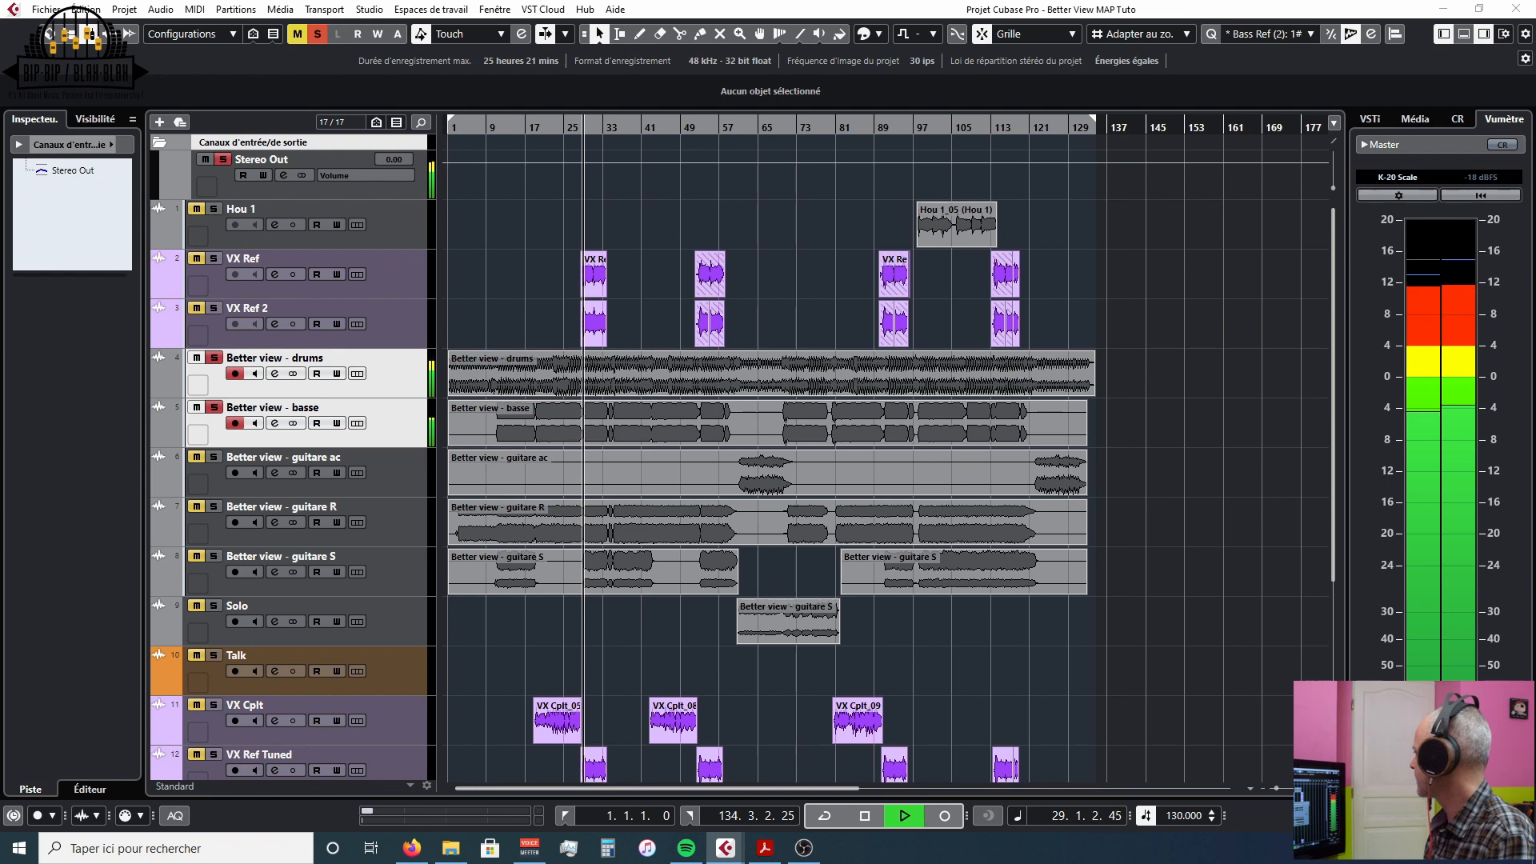
key(space)
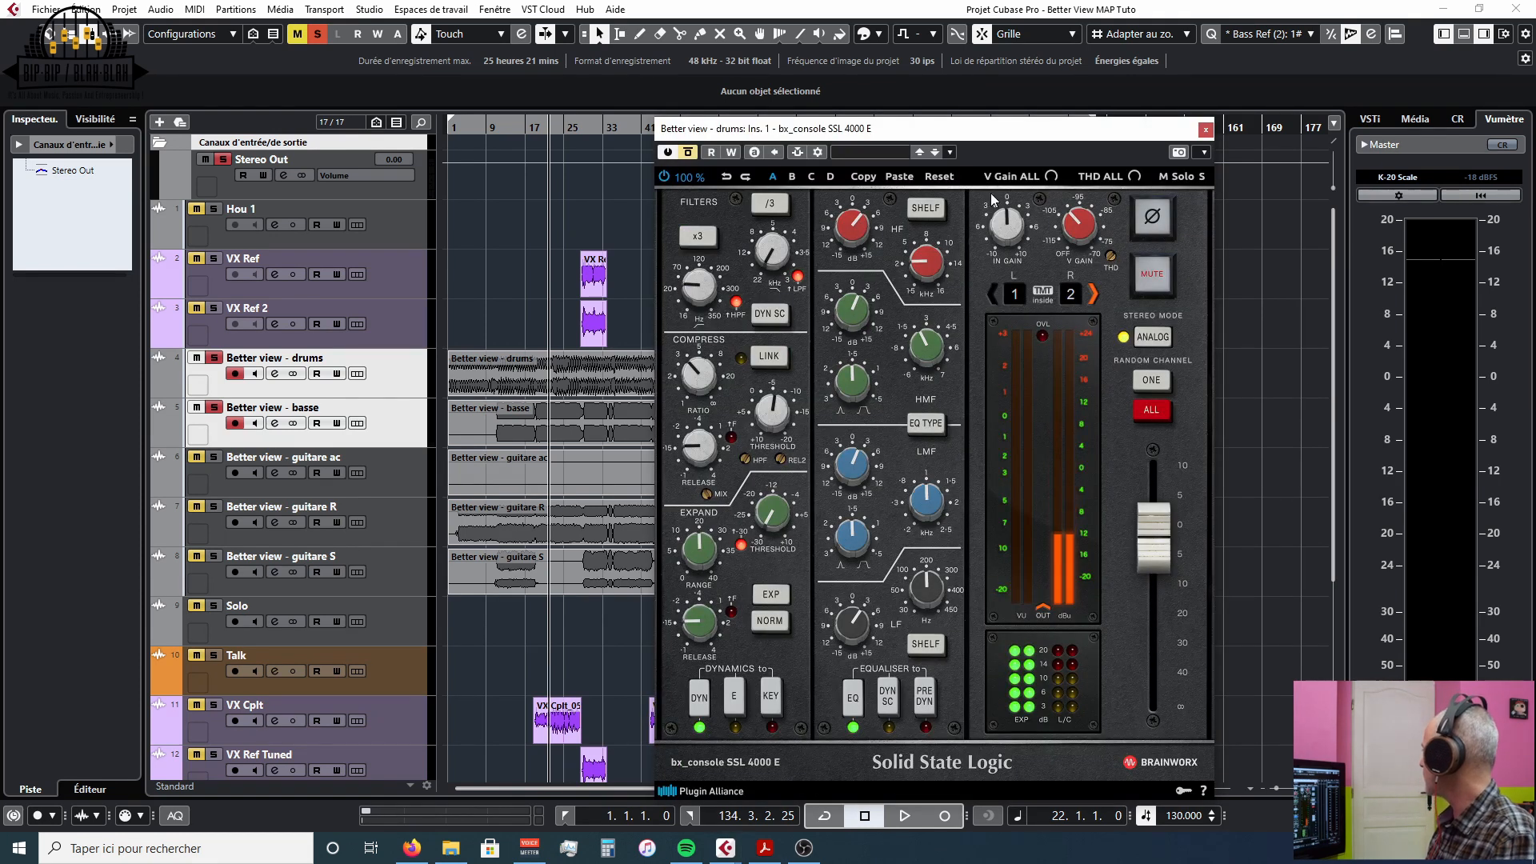
Arrange the drums and bass bx_console SSL 4000 E windows side by side and listen to both tracks.
drag(970, 138, 483, 102)
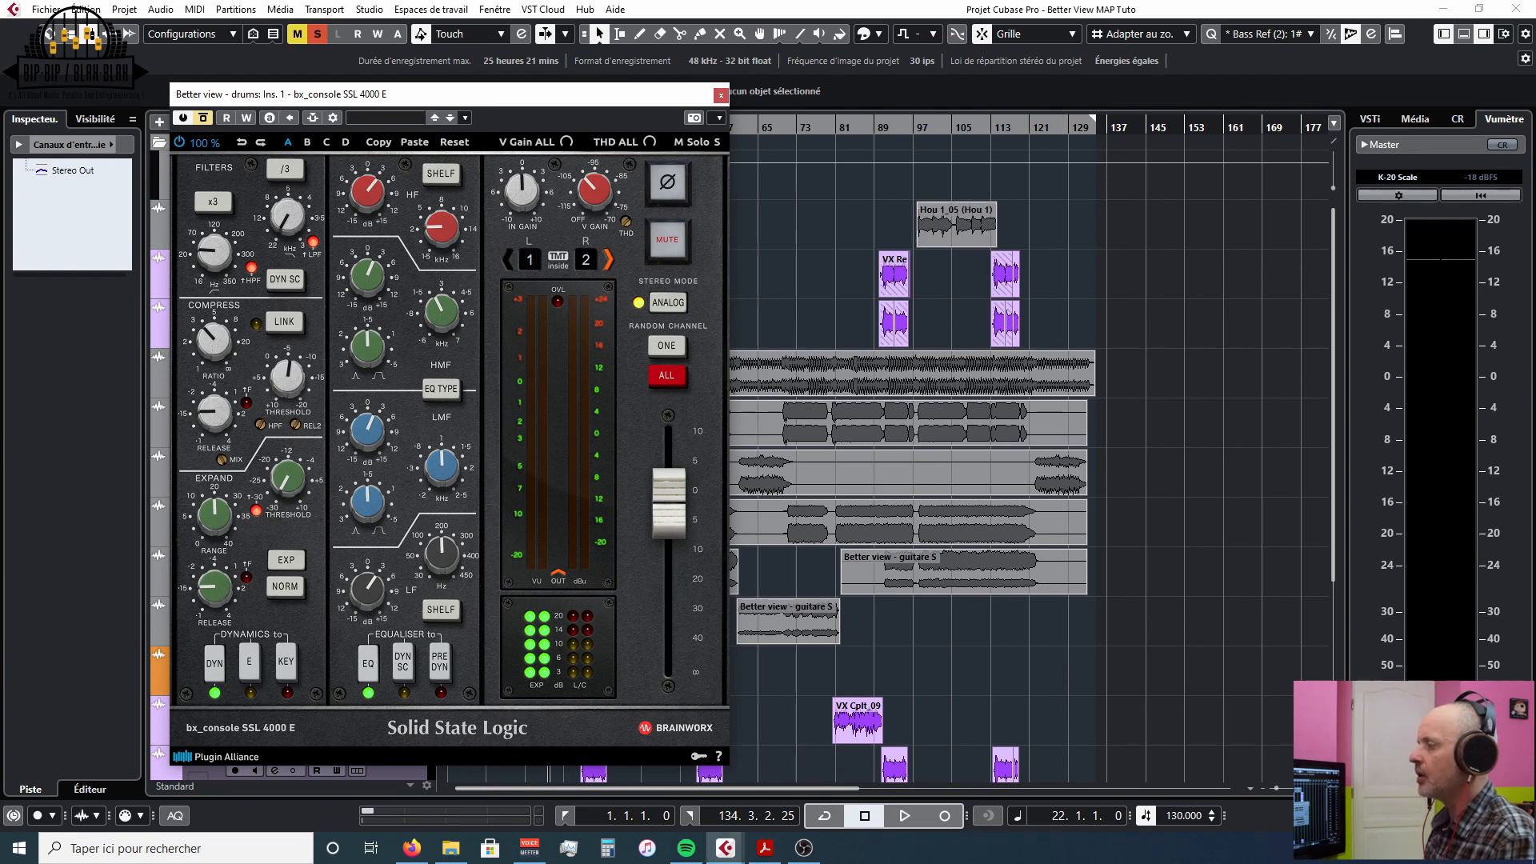
drag(689, 84, 1163, 94)
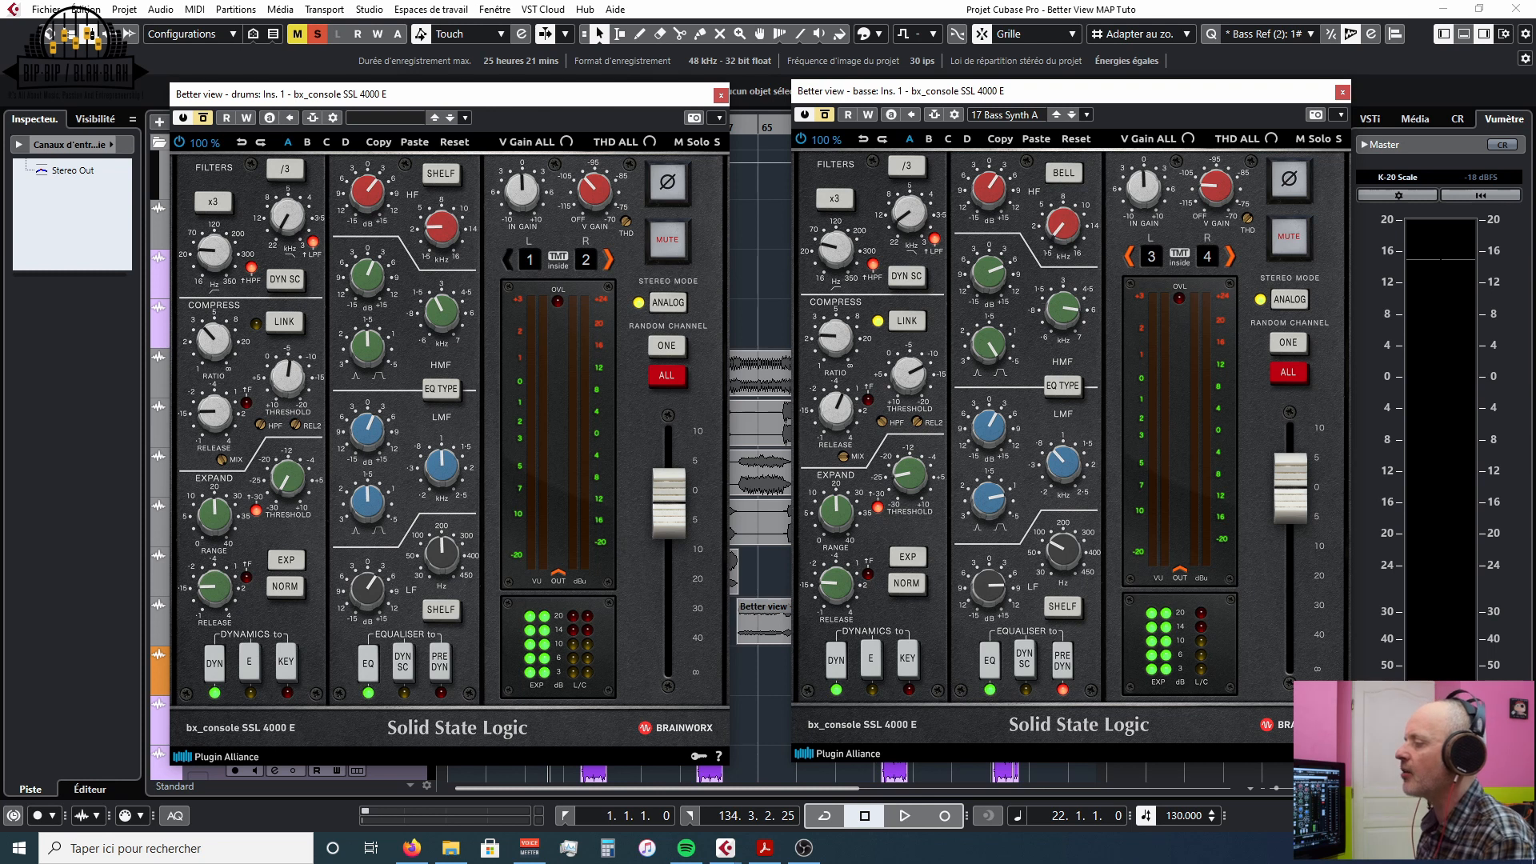
key(space)
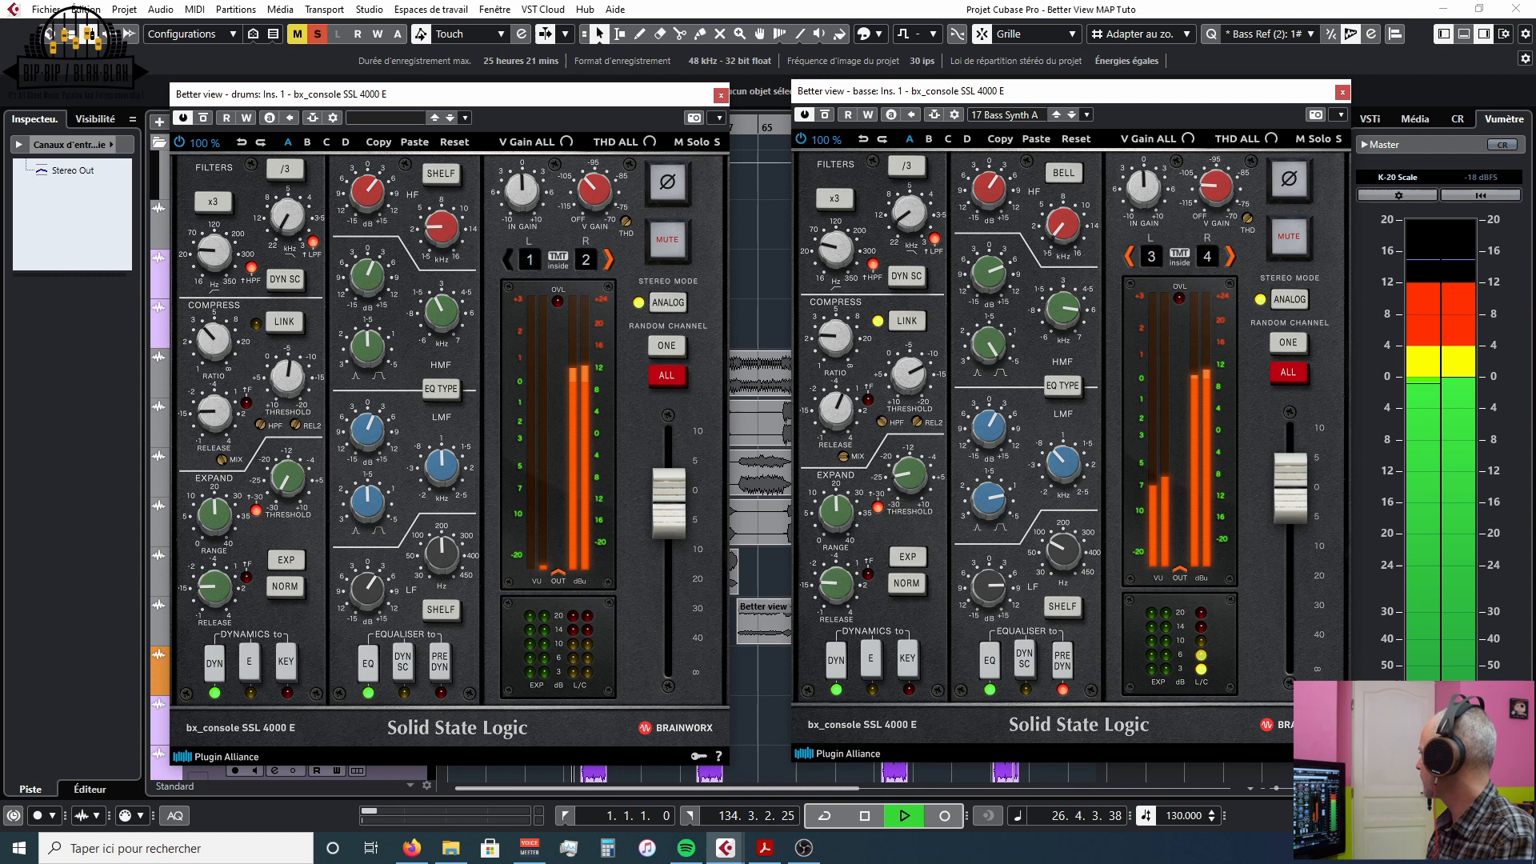
key(space)
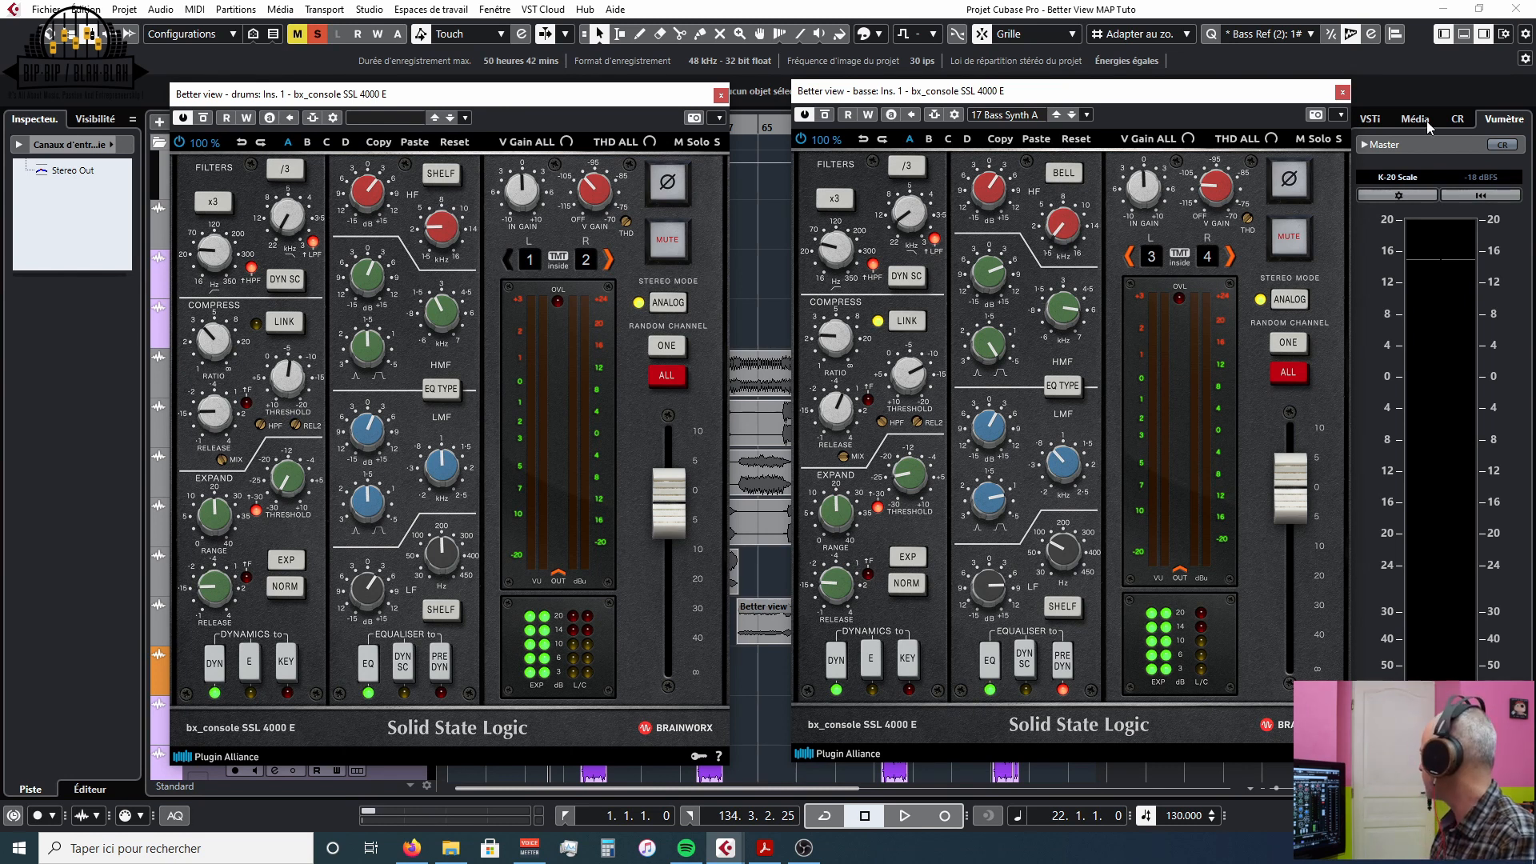
Close both bx_console SSL 4000 E windows and reposition the drums Squasher window over the track list.
click(720, 96)
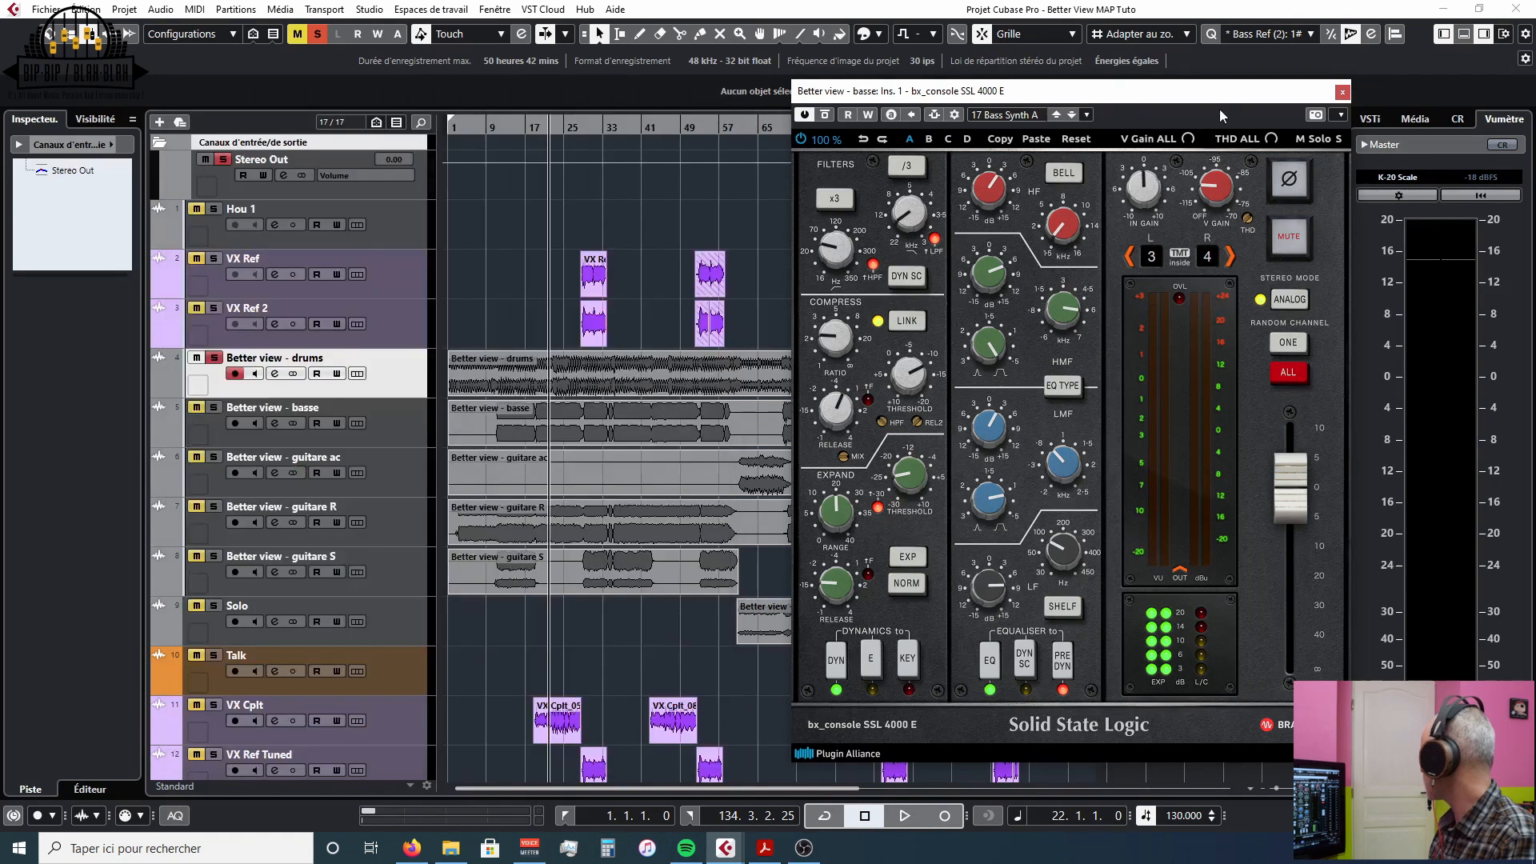
click(1342, 92)
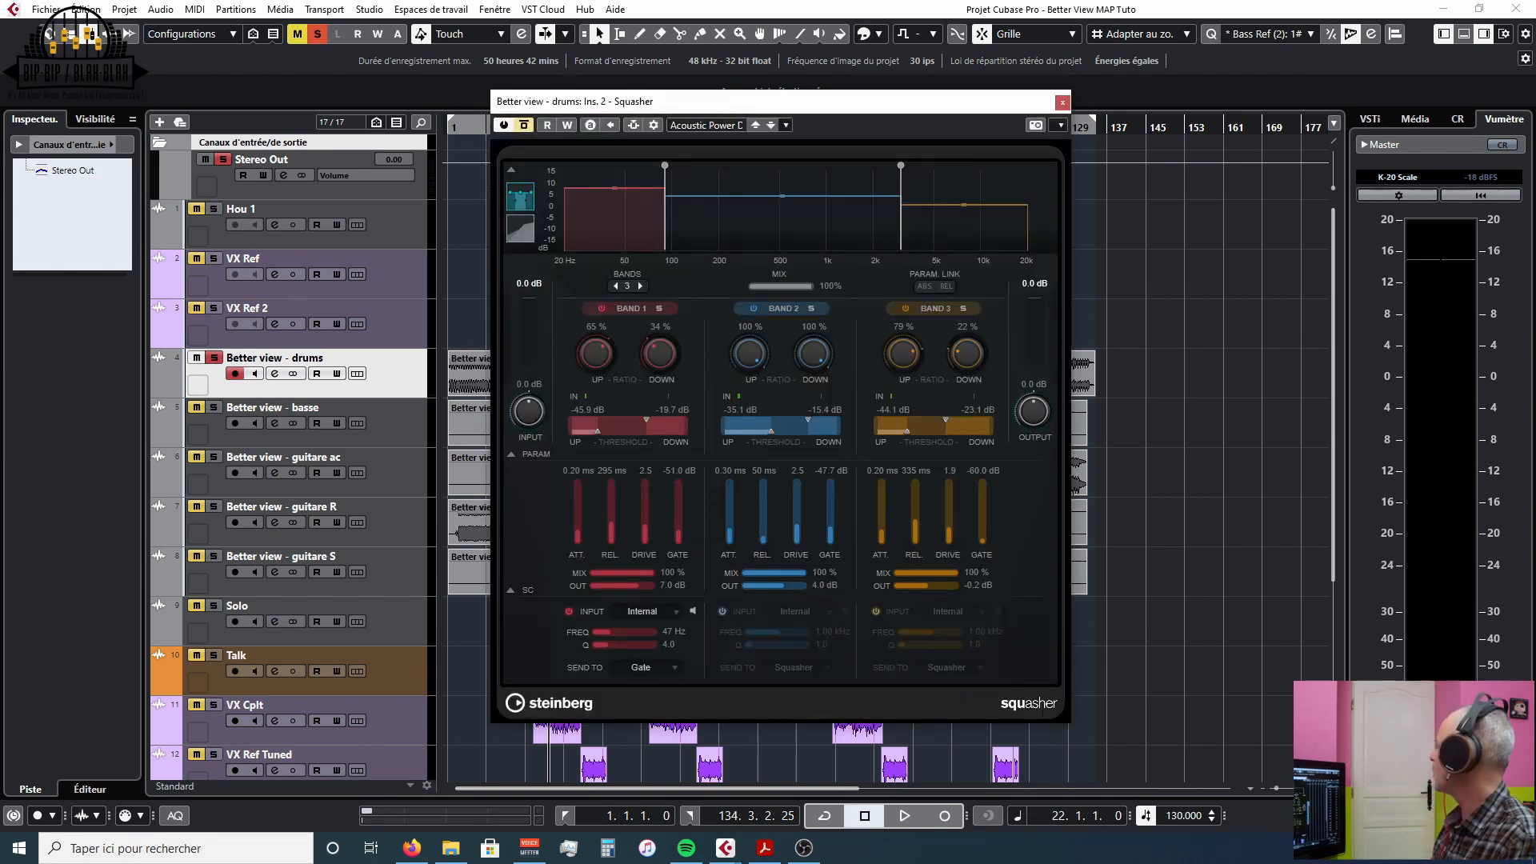
drag(806, 110, 581, 69)
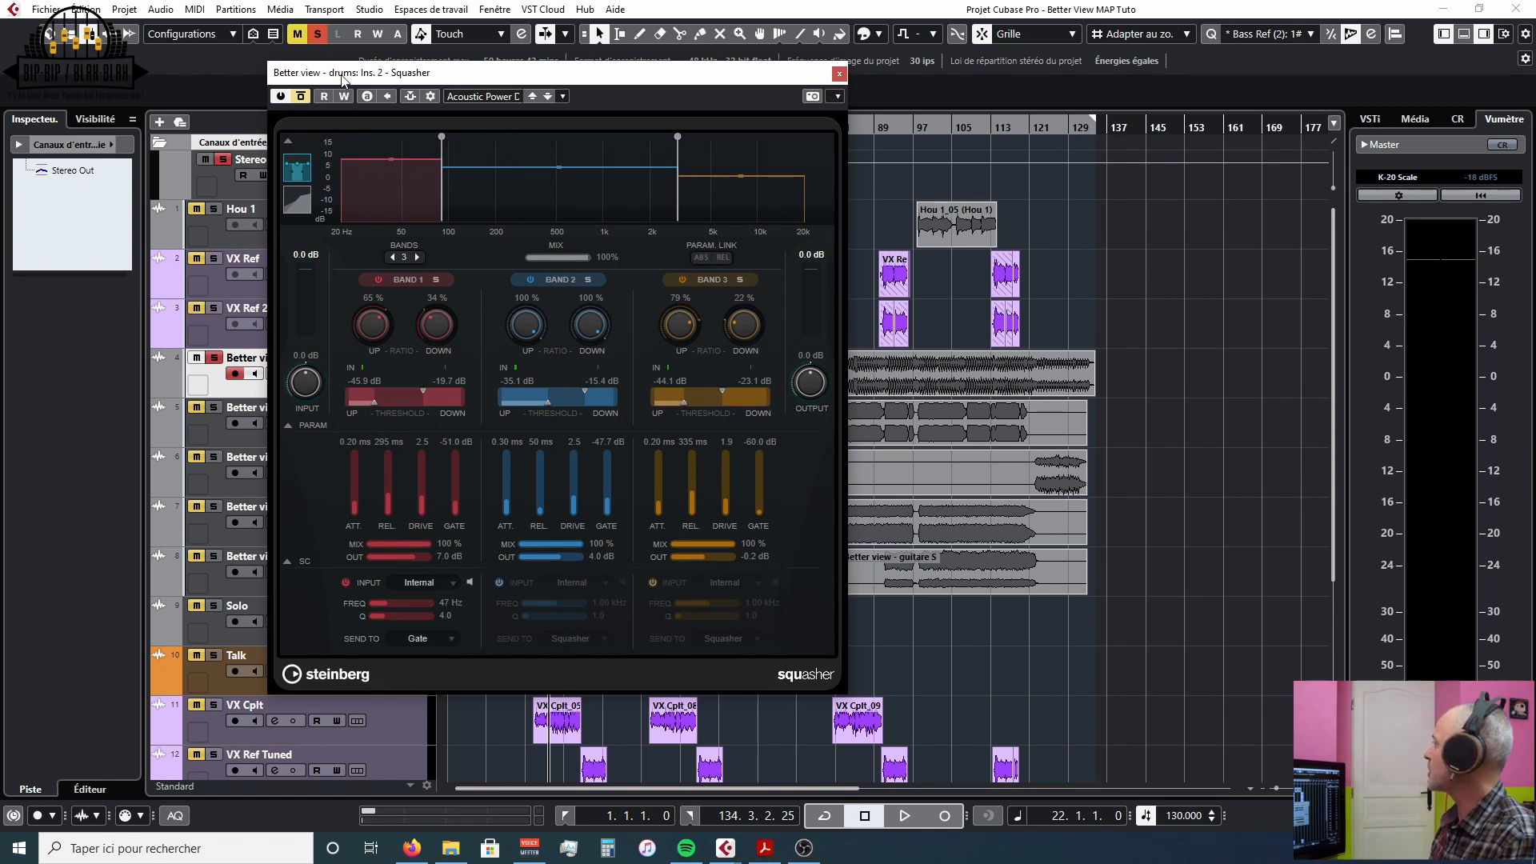
Play the drums and raise Band 2's gate threshold to -37.8 dB.
key(space)
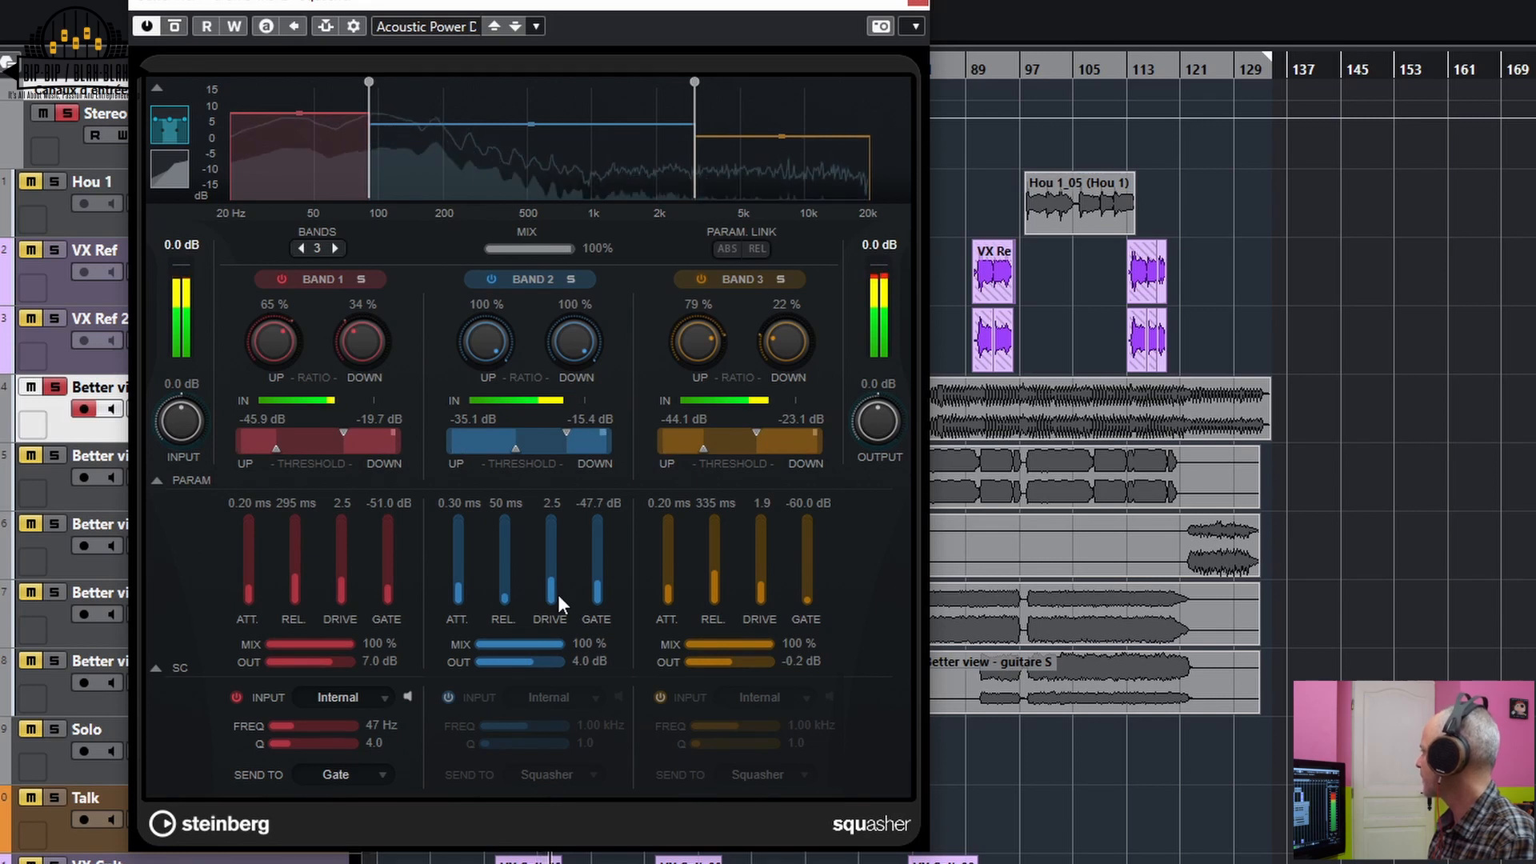
mouse_move(592, 597)
mouse_down()
mouse_move(602, 550)
mouse_move(600, 570)
mouse_up()
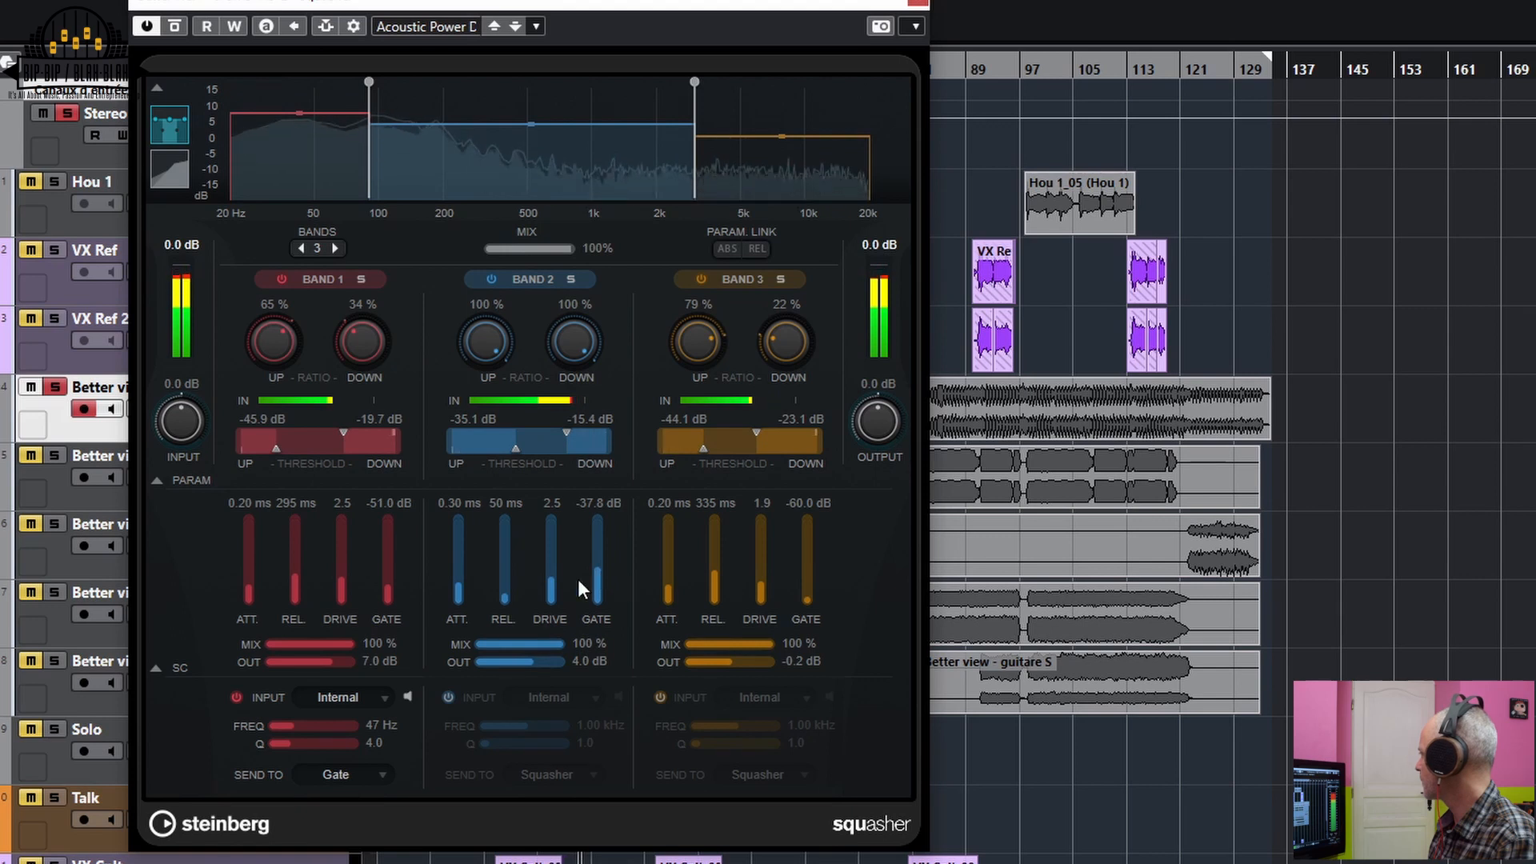
Enable Band 2's internal side-chain, send it to Gate, and set its frequency to 1.82 kHz and Q to 4.8.
click(449, 697)
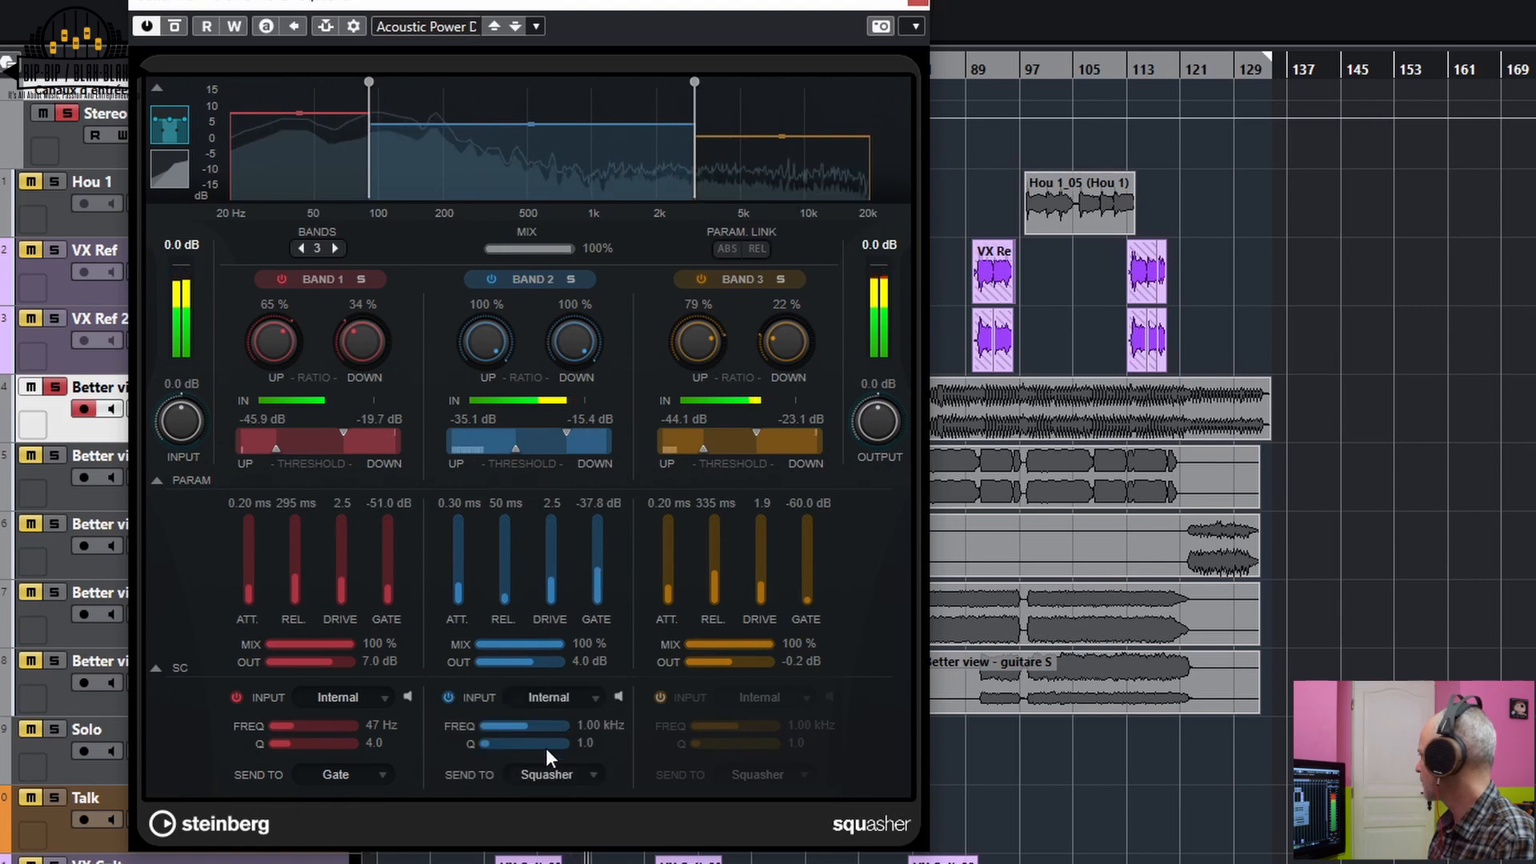
click(548, 775)
click(546, 823)
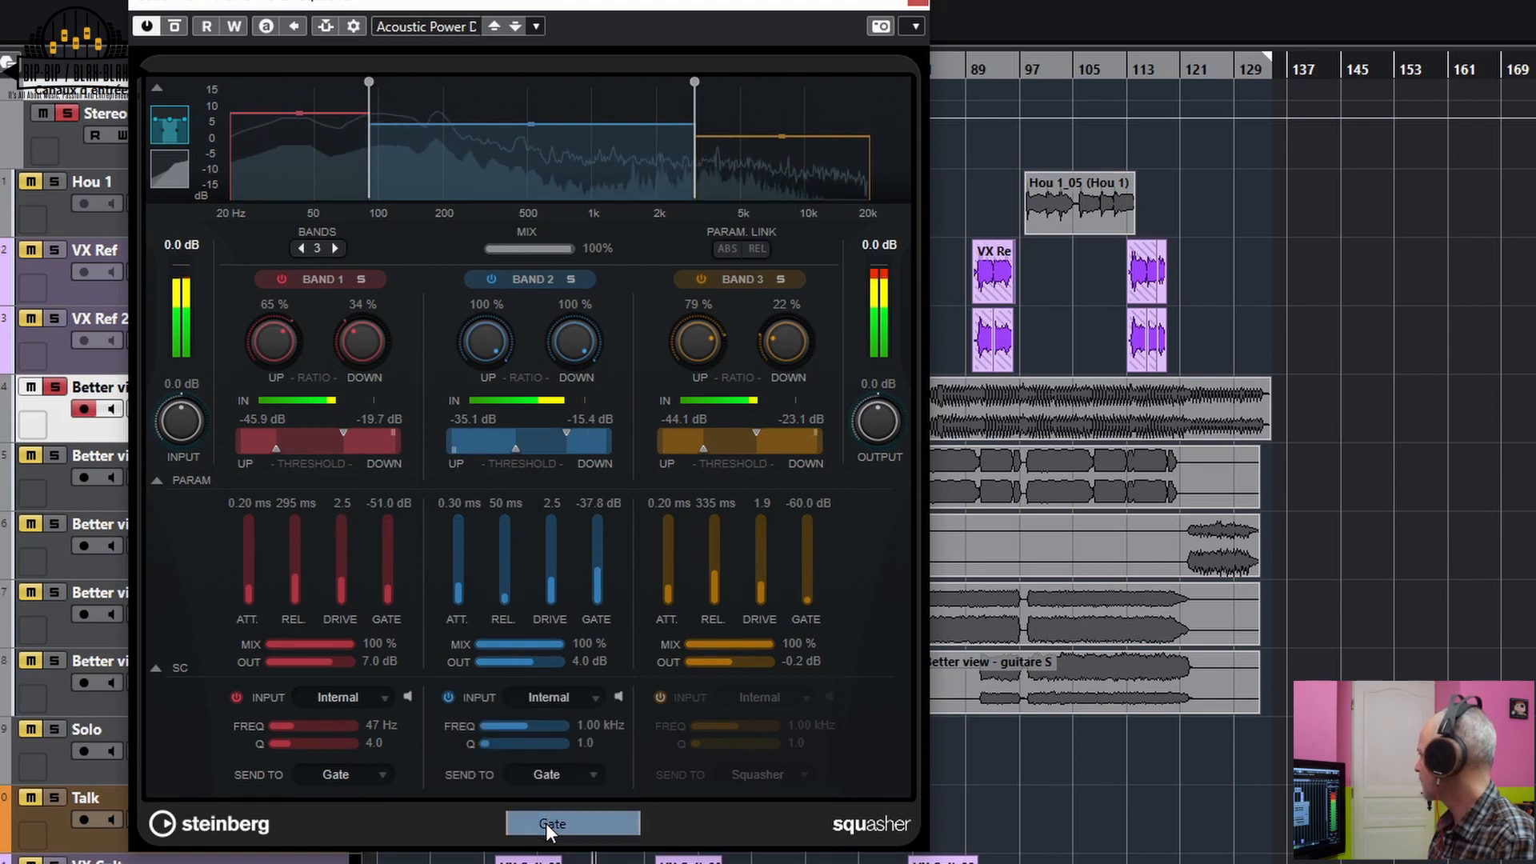
drag(528, 725, 501, 746)
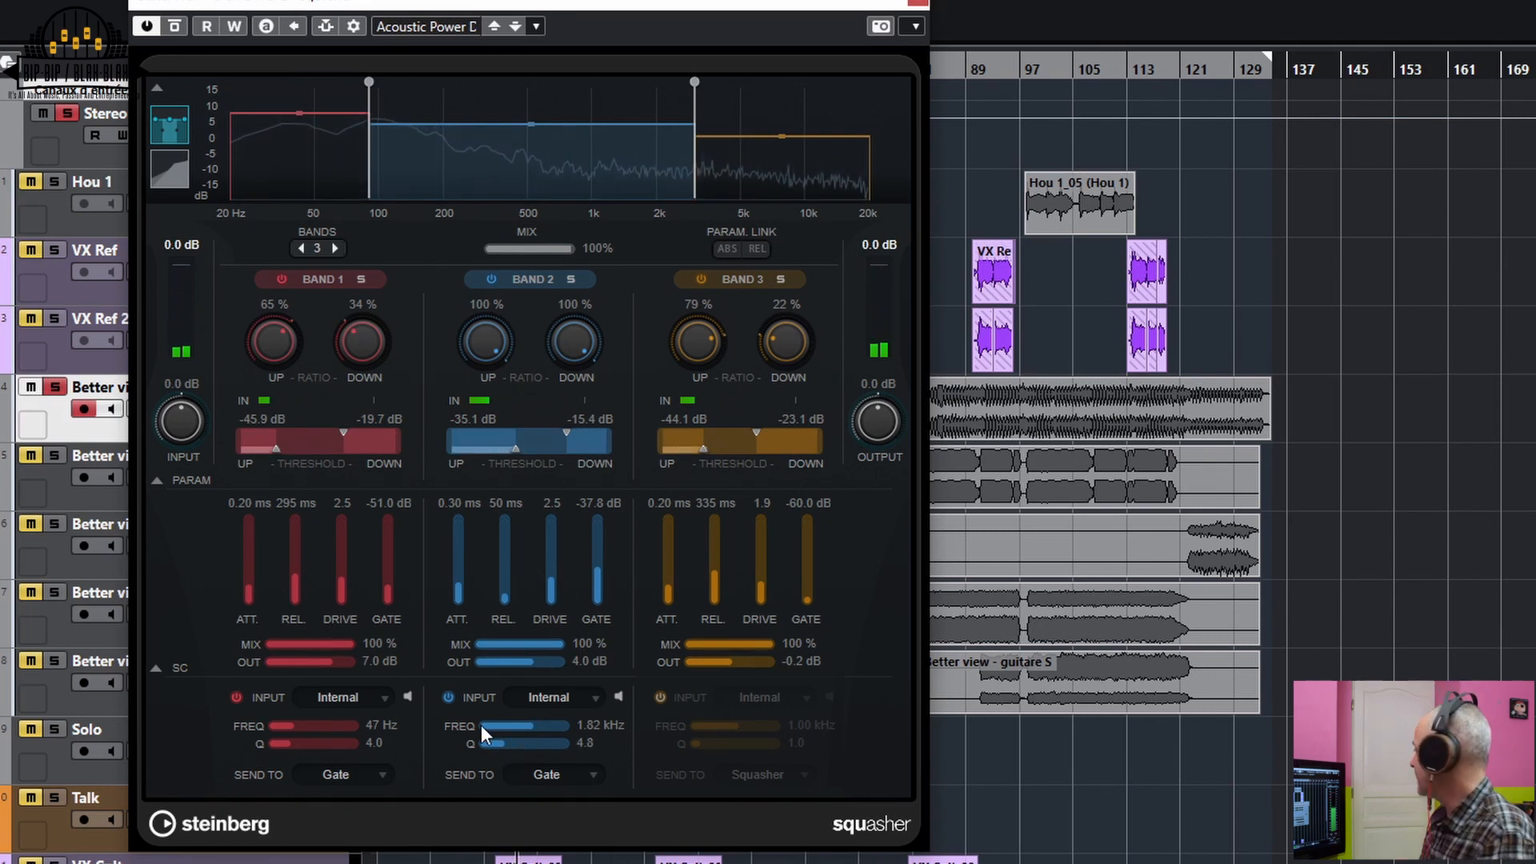
Disable the side-chain inputs of Bands 2 and 1 and listen to the drums through Squasher.
click(445, 696)
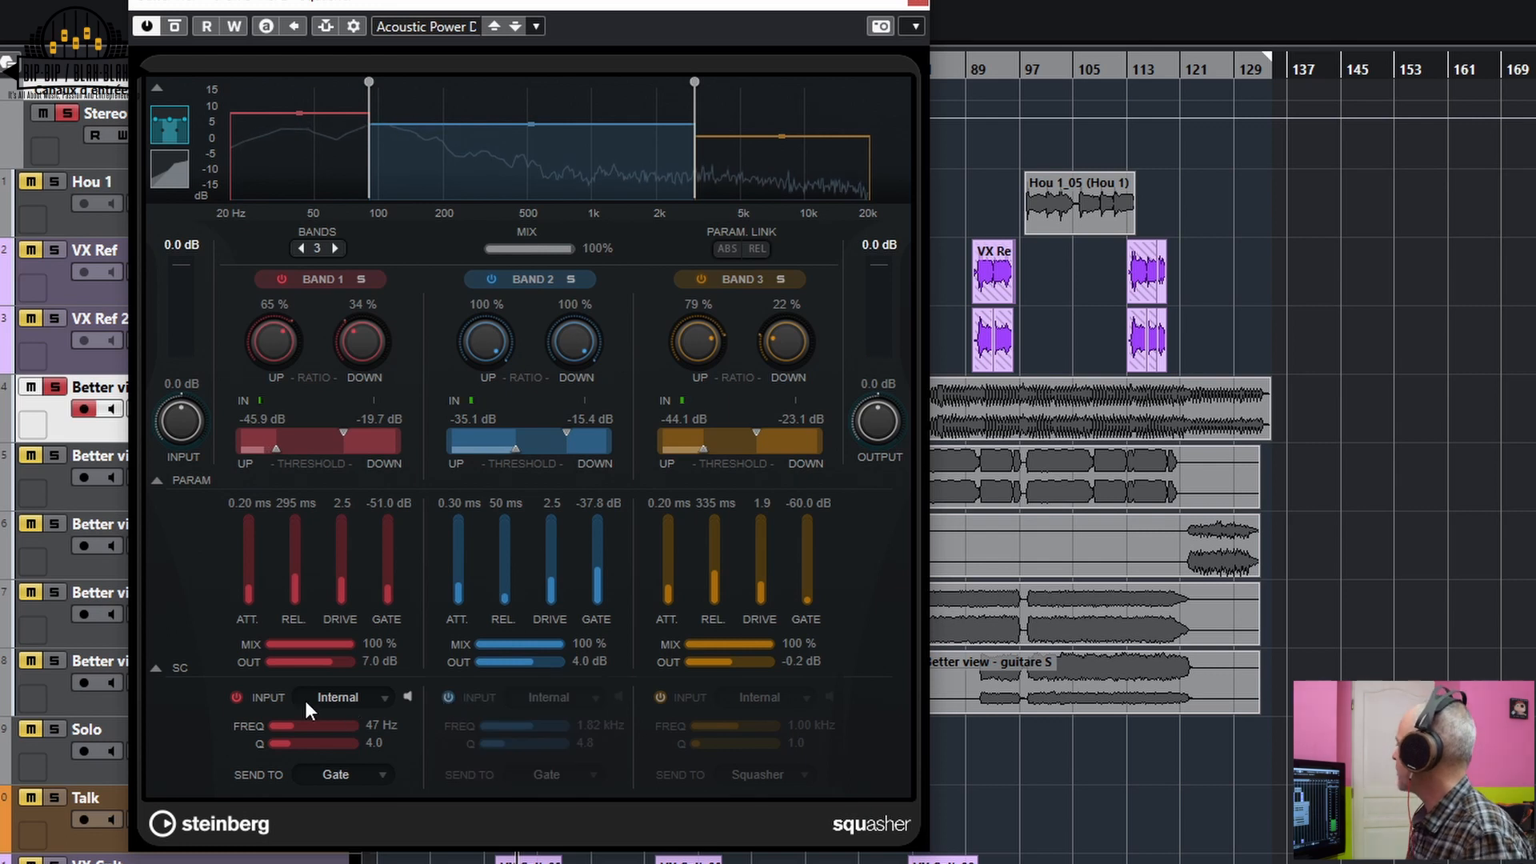
click(237, 695)
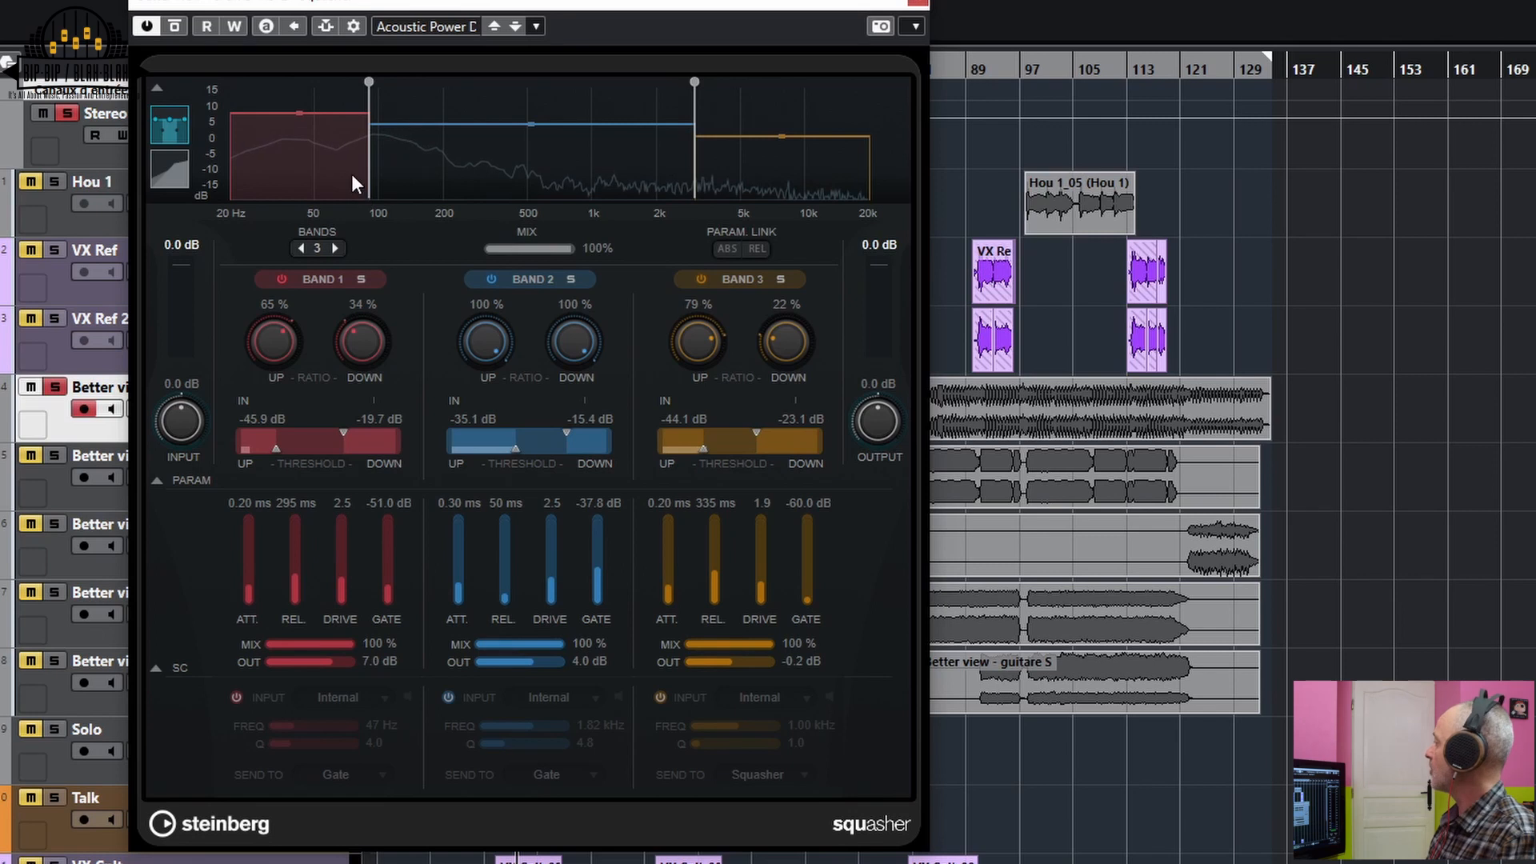
click(177, 28)
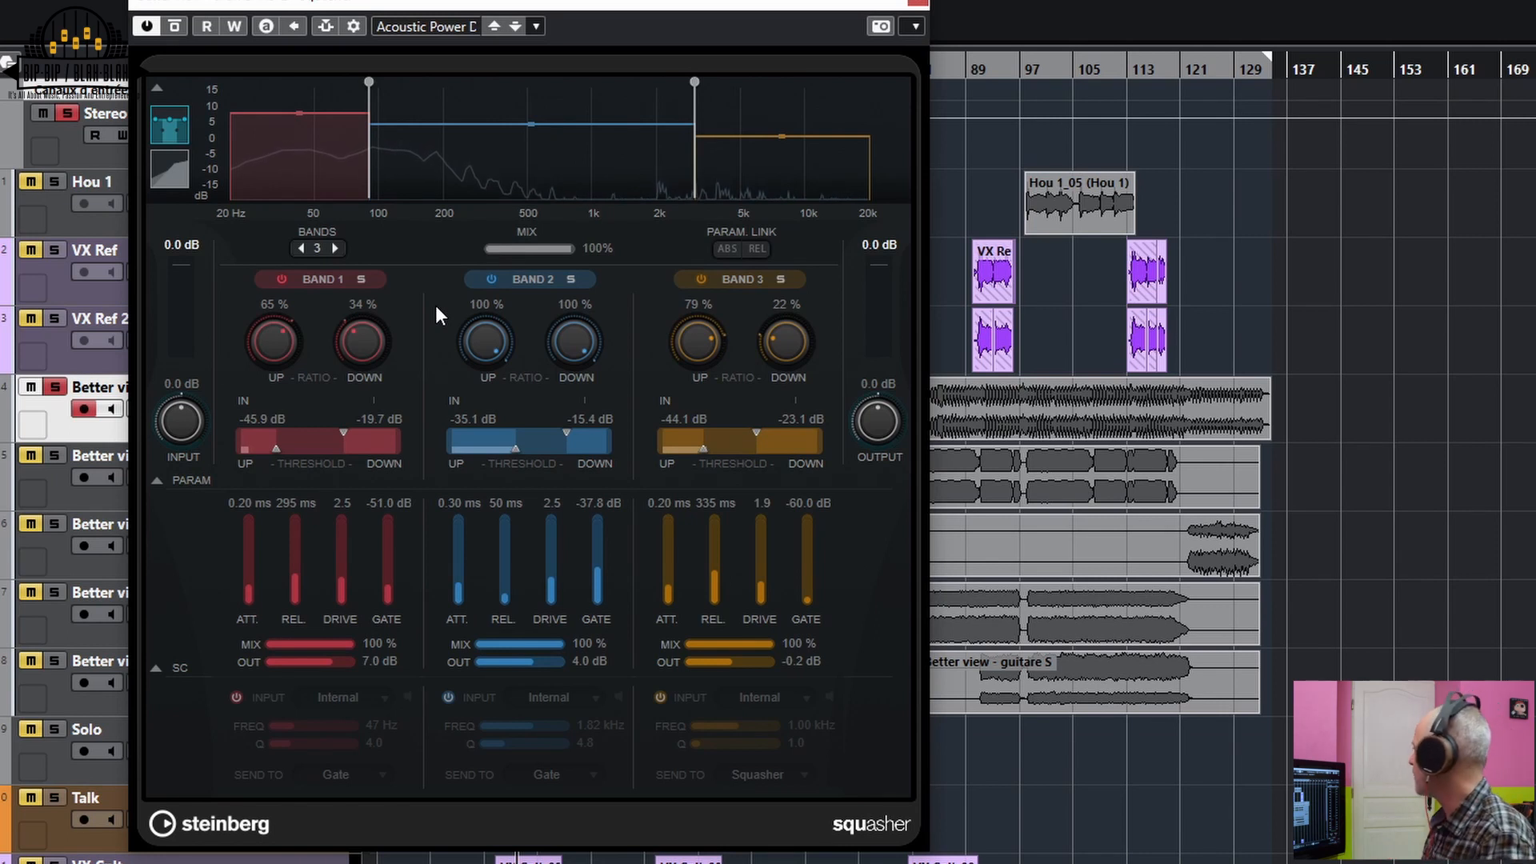
key(space)
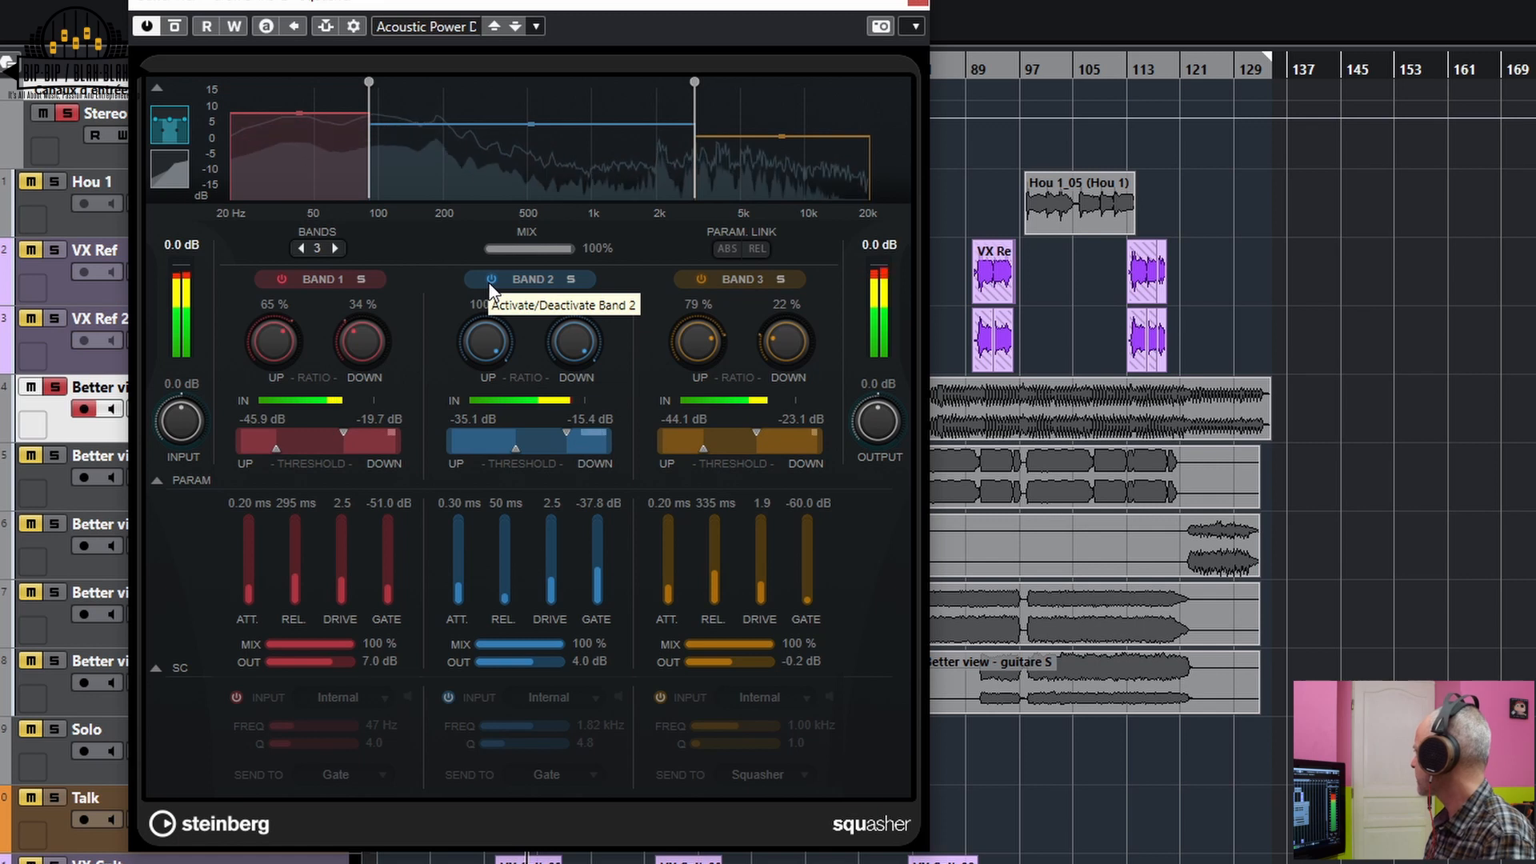
key(space)
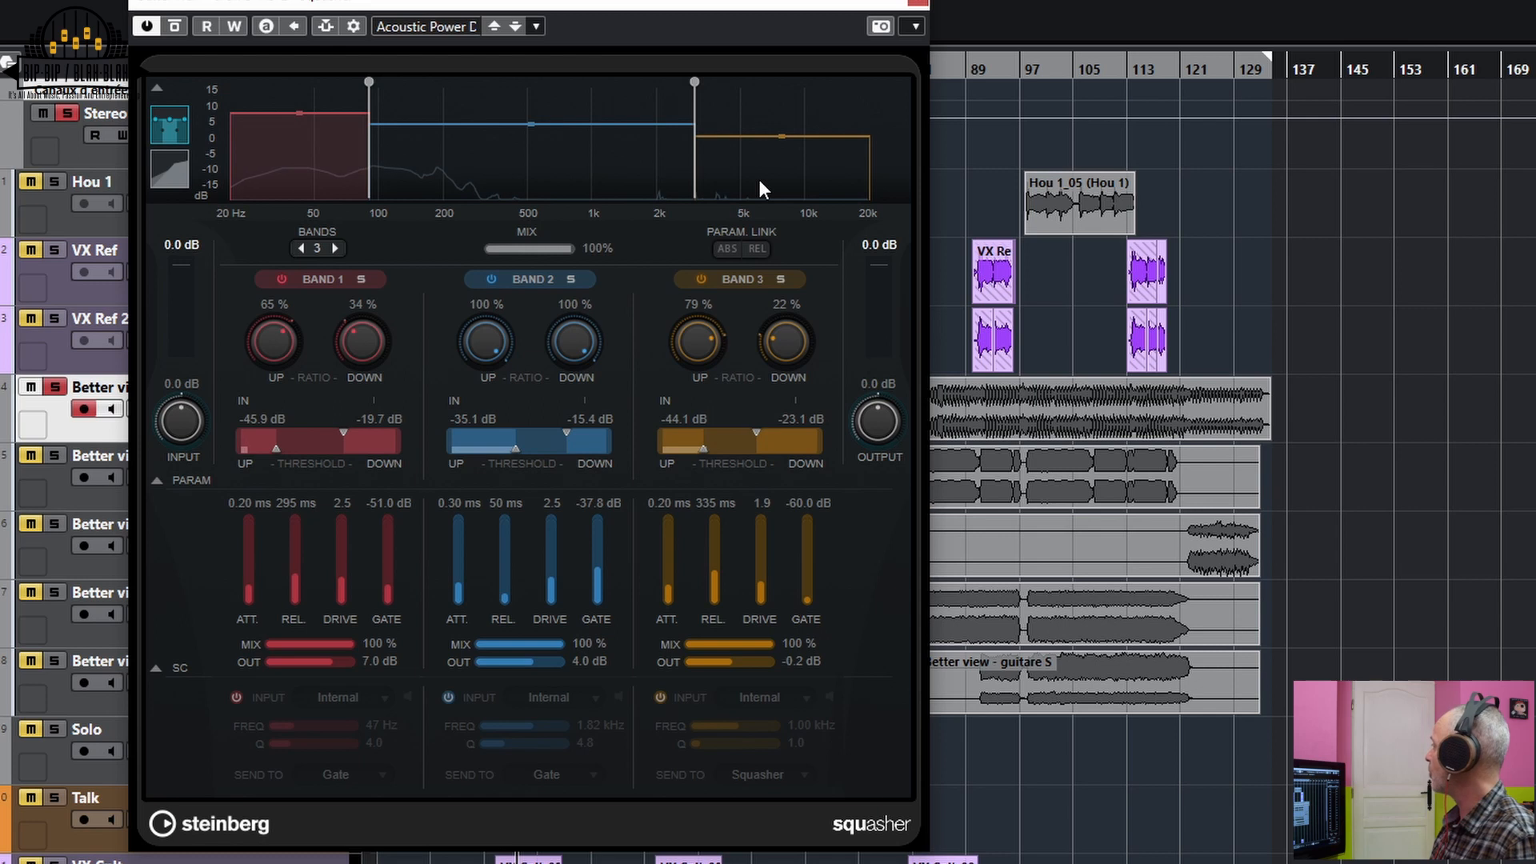
Check the output levels of Bands 3 and 2 on the spectrum display and deactivate Band 2.
mouse_move(785, 144)
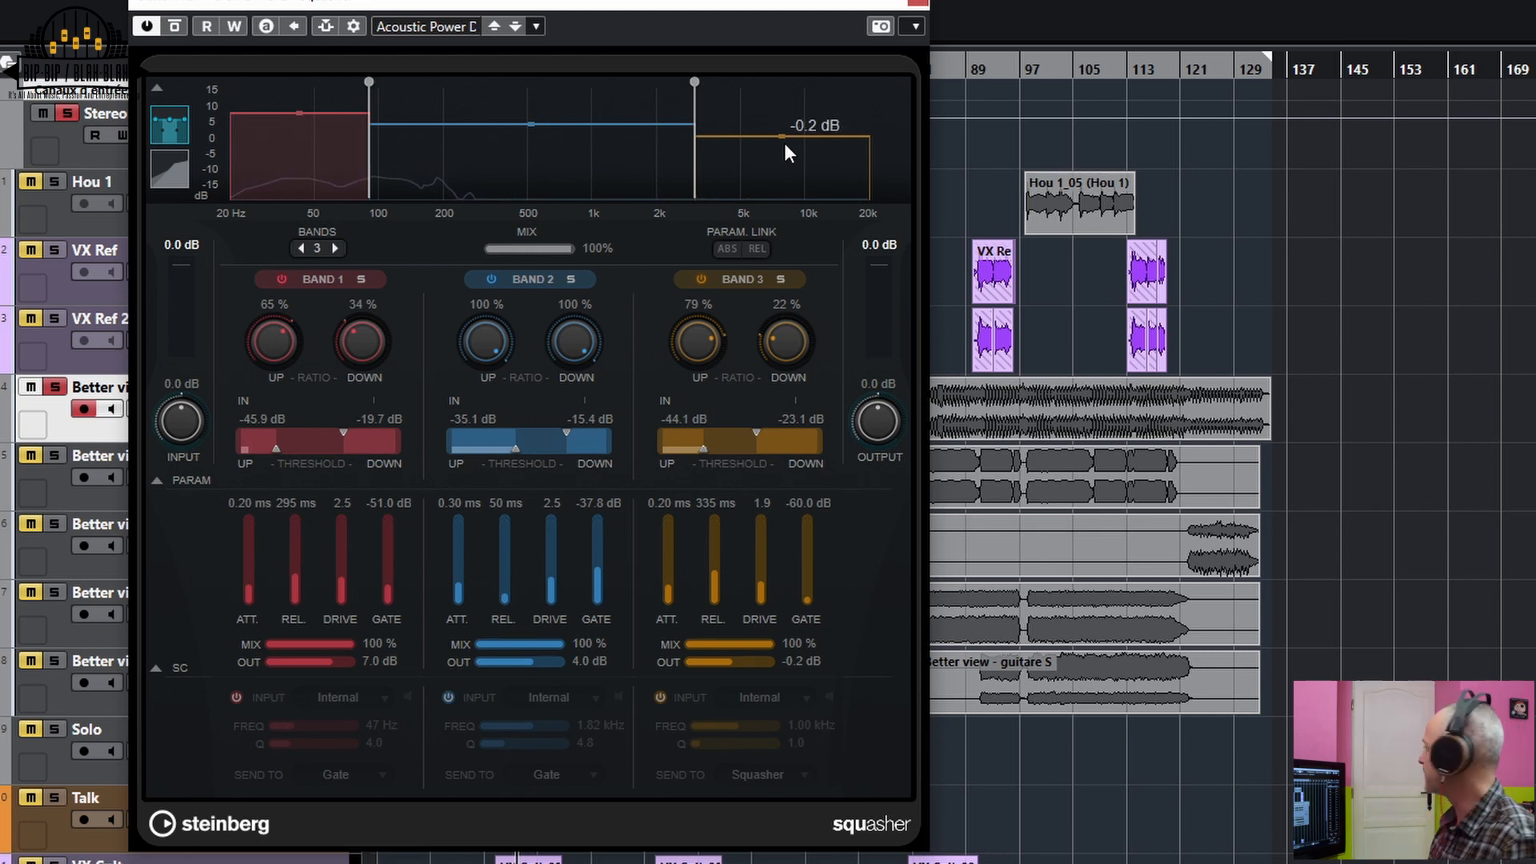
mouse_move(521, 124)
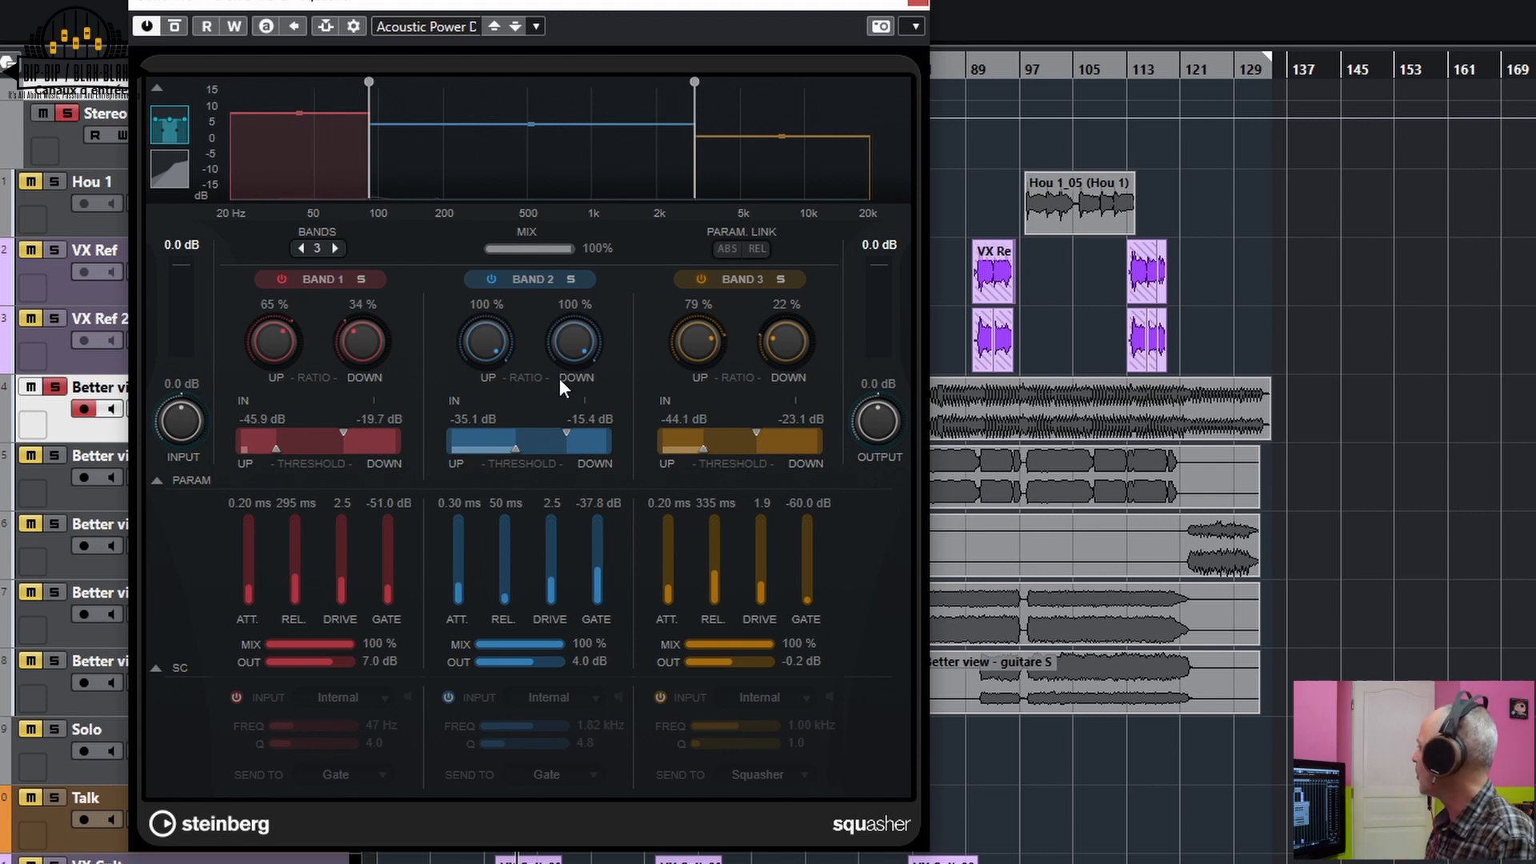
click(490, 280)
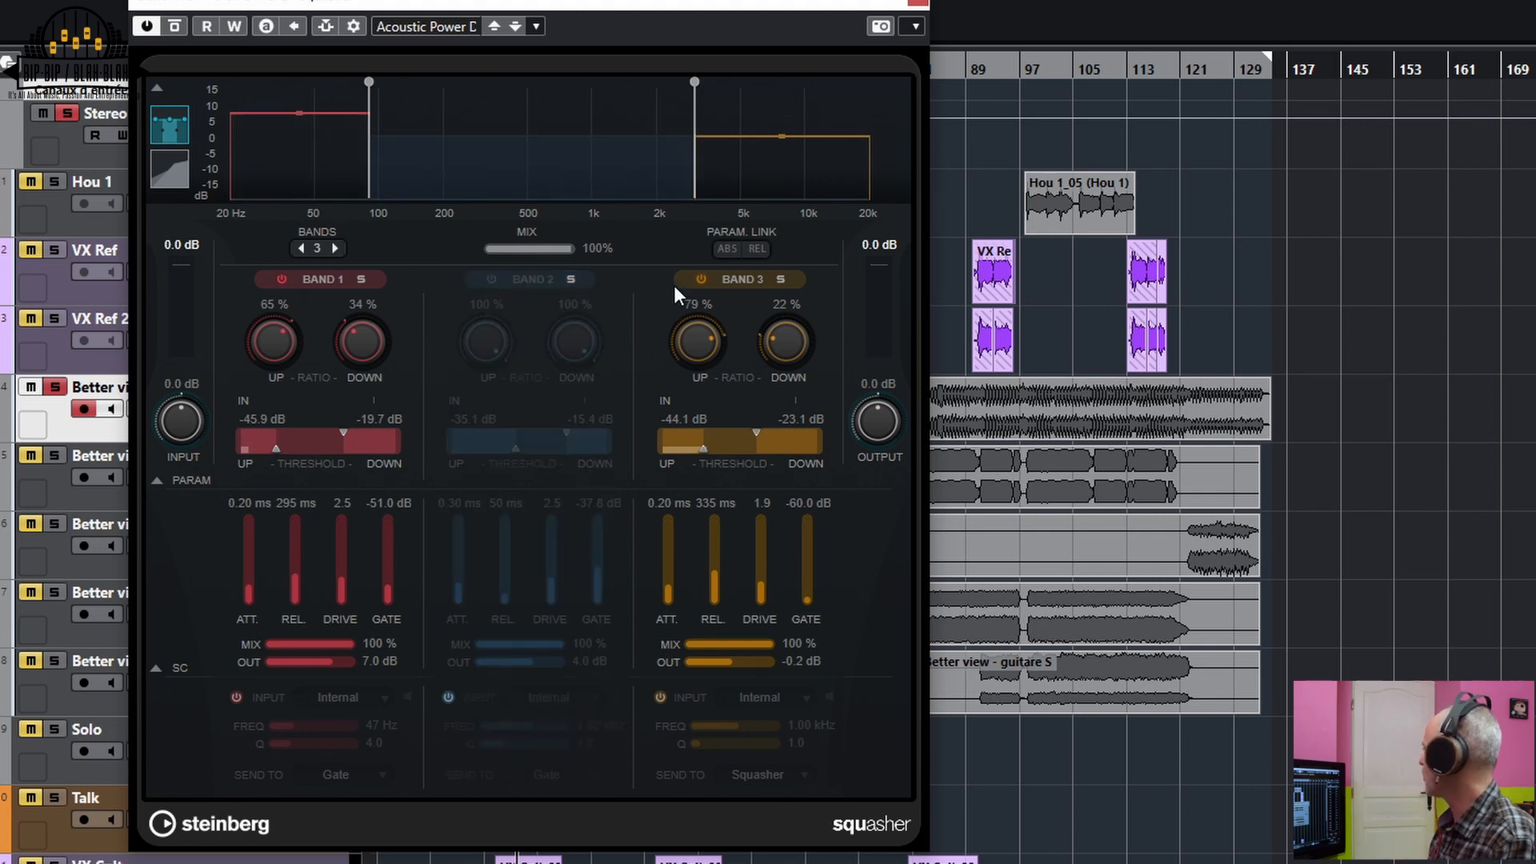
Deactivate Band 3, play the drums and set Band 1's up ratio to 69 % and up threshold to -39.4 dB.
click(700, 283)
key(space)
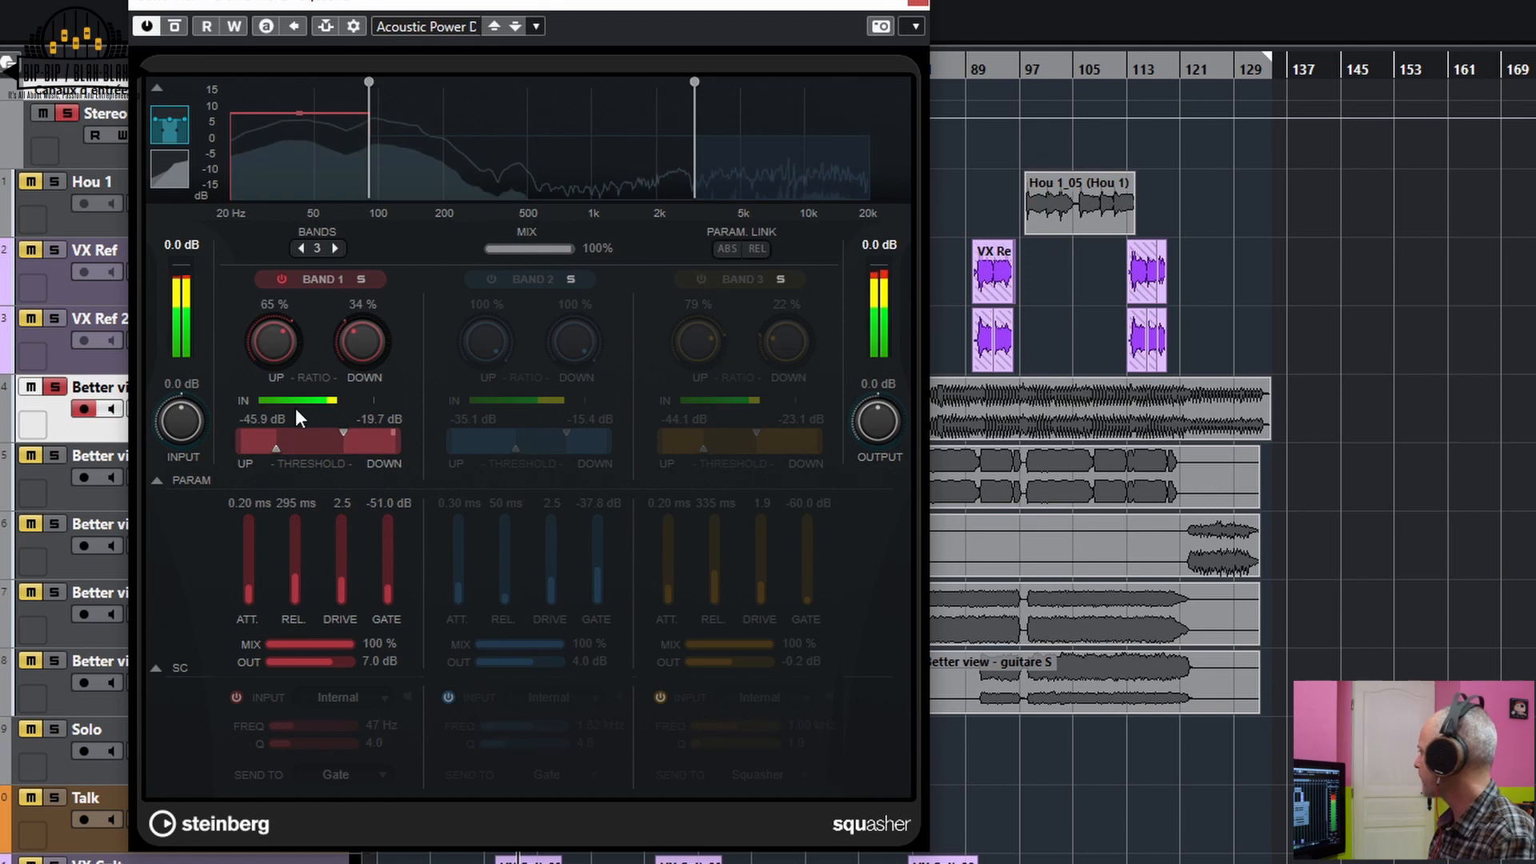
click(282, 280)
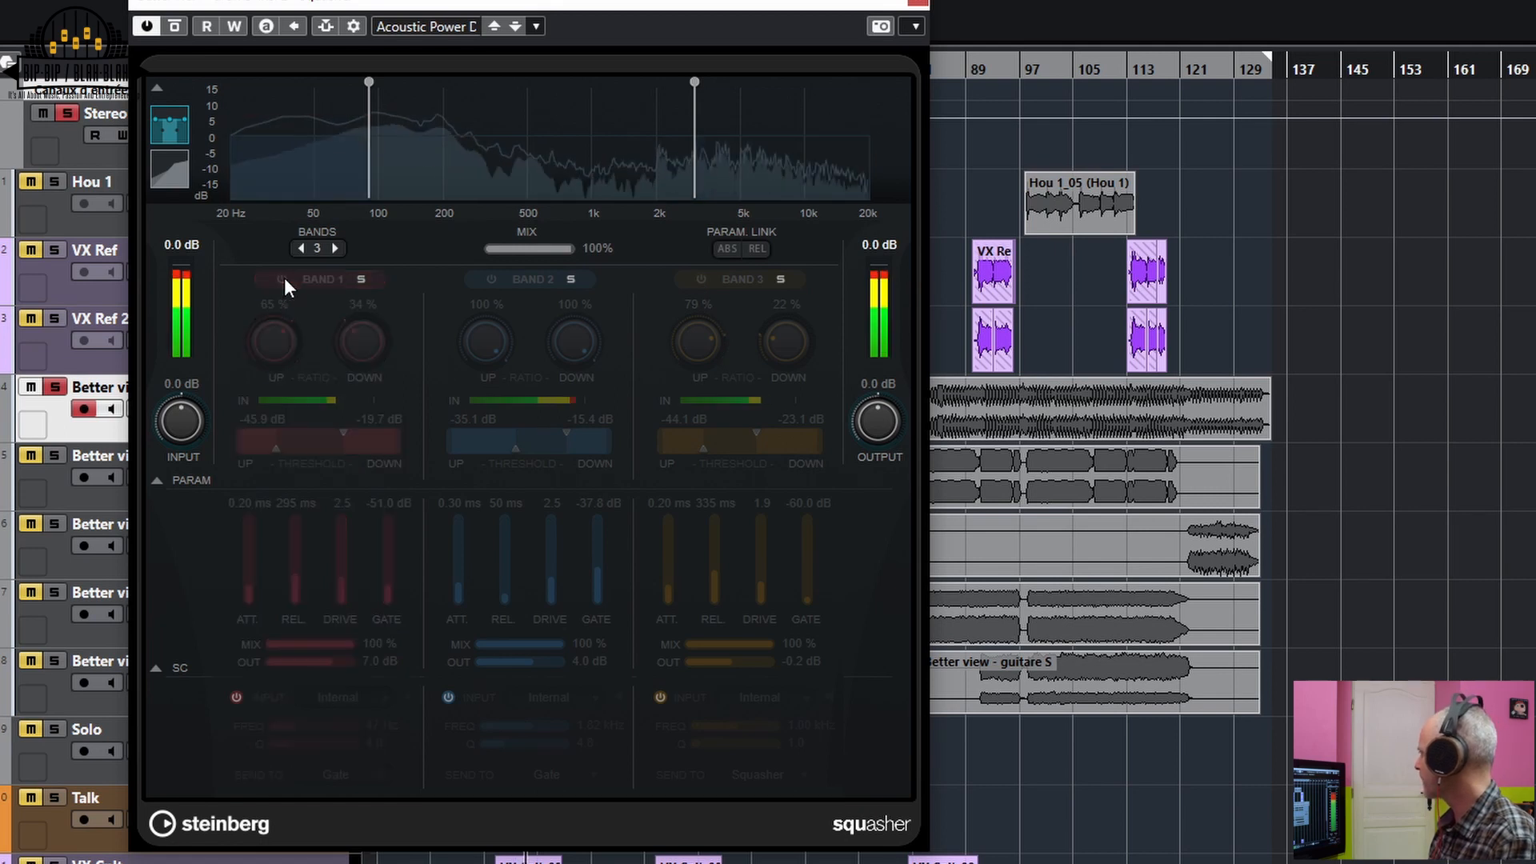
click(283, 280)
drag(276, 339, 277, 332)
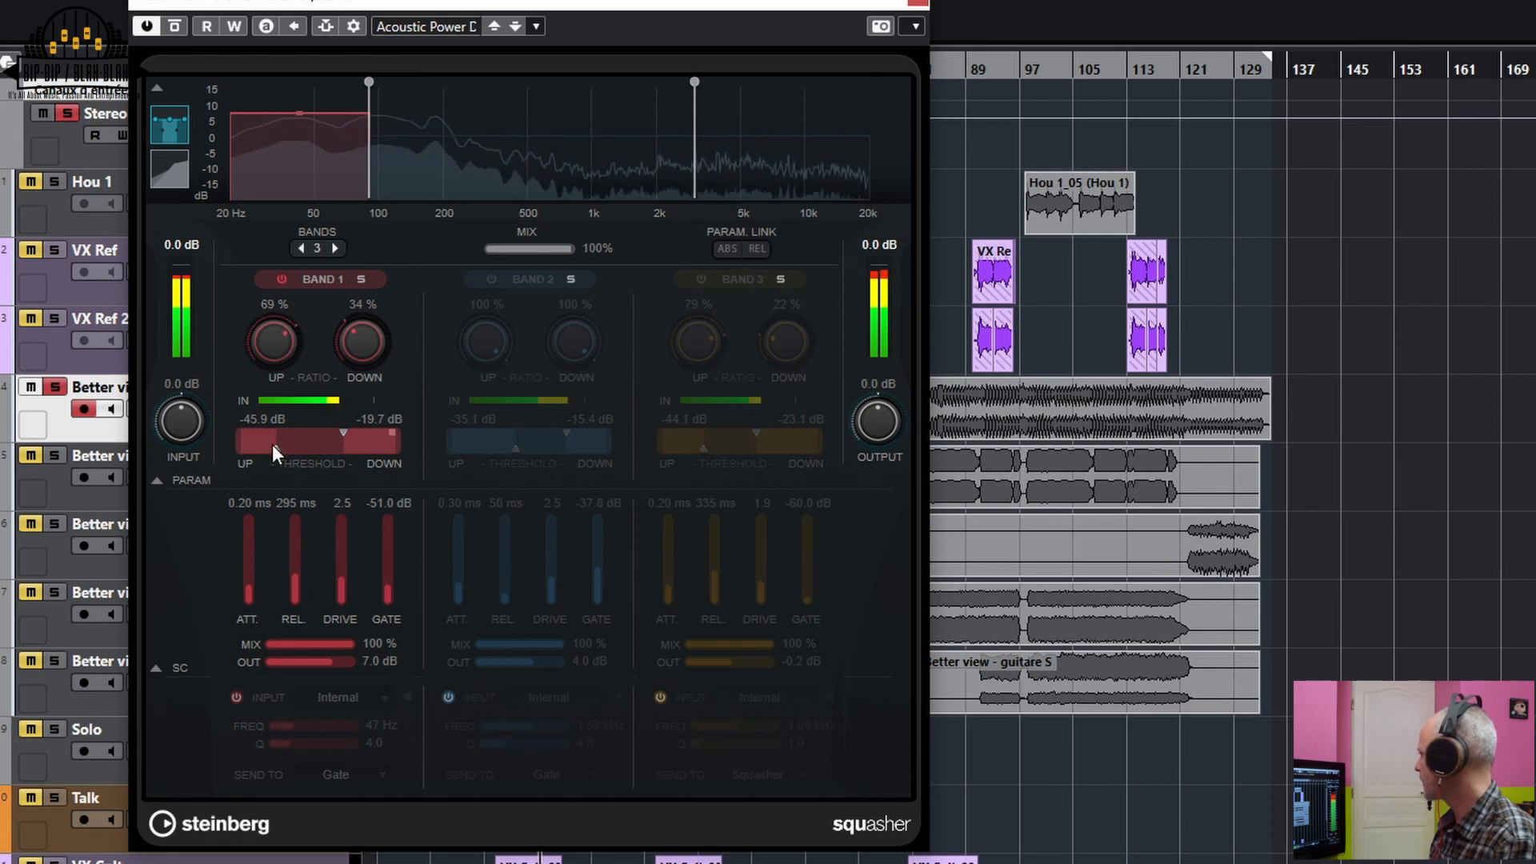
drag(273, 447, 290, 450)
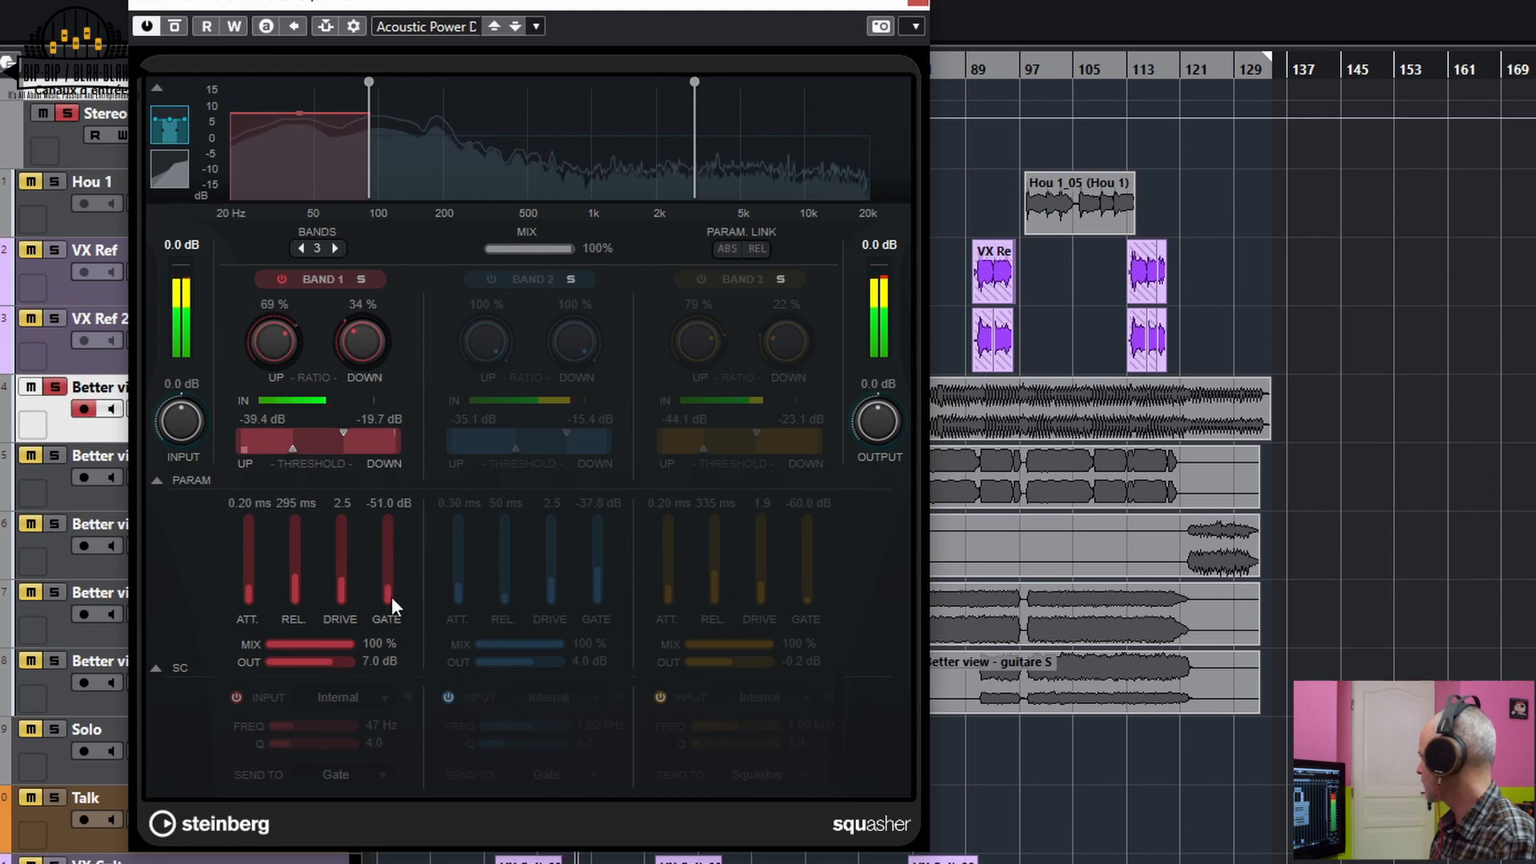
Try different gate thresholds on Band 1, soloing it briefly, and settle on -46.8 dB.
drag(391, 593, 391, 554)
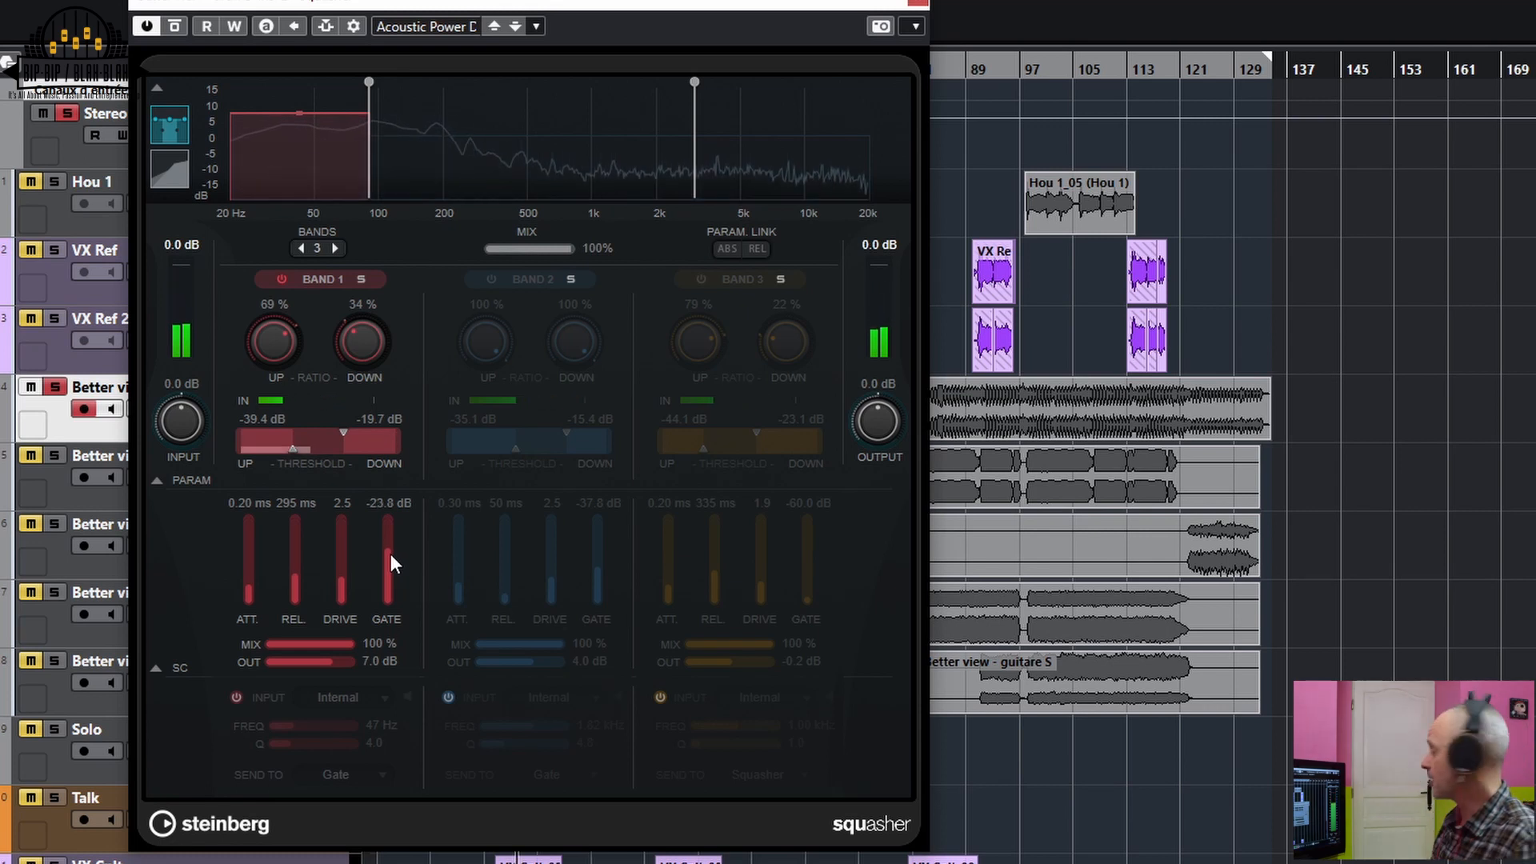
drag(388, 555, 373, 625)
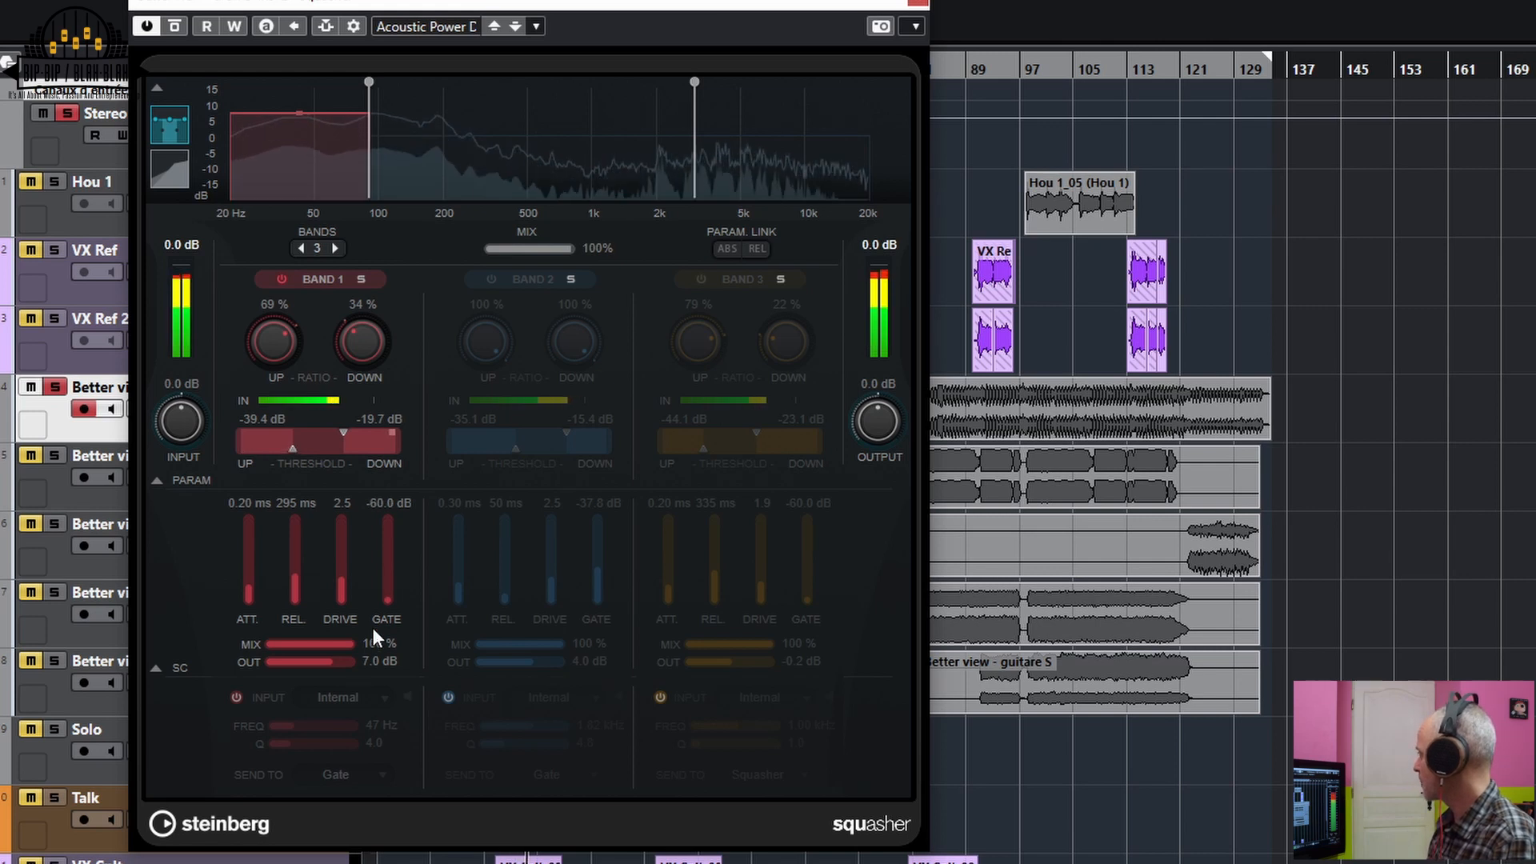
click(361, 278)
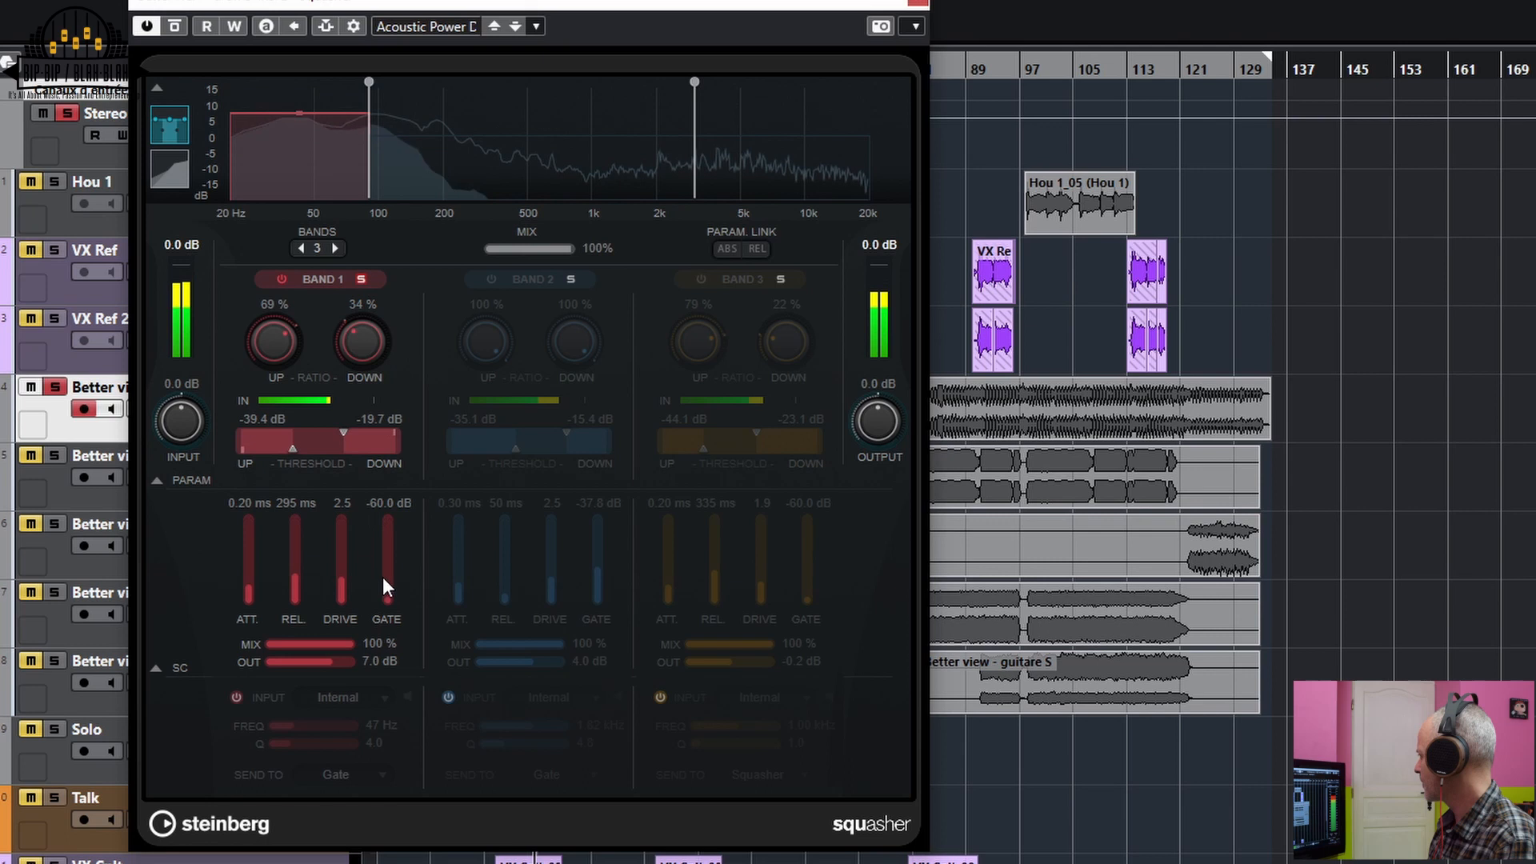
drag(387, 597, 392, 566)
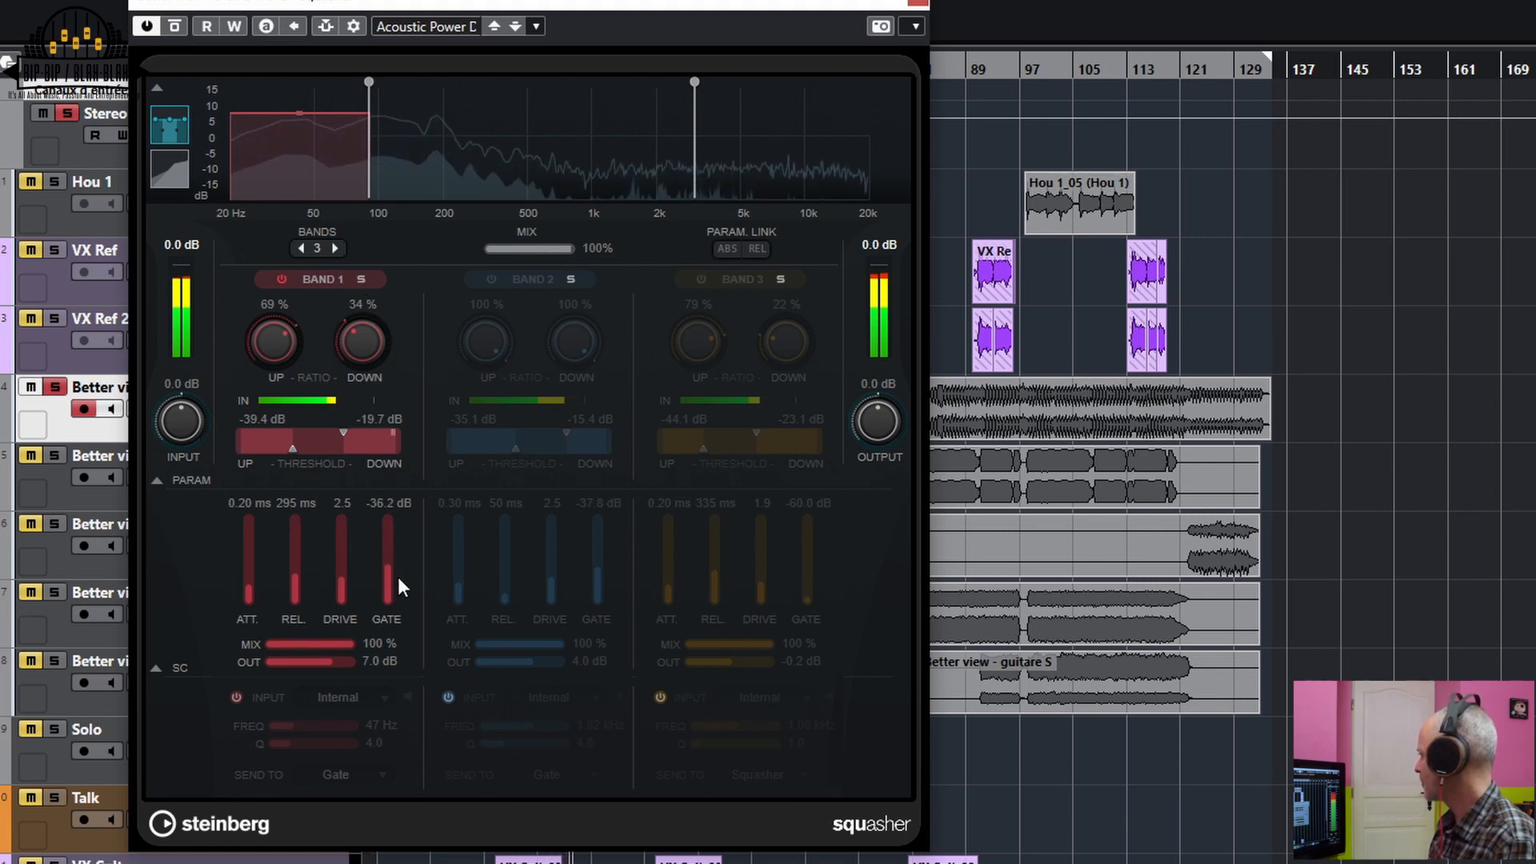
drag(389, 573, 382, 598)
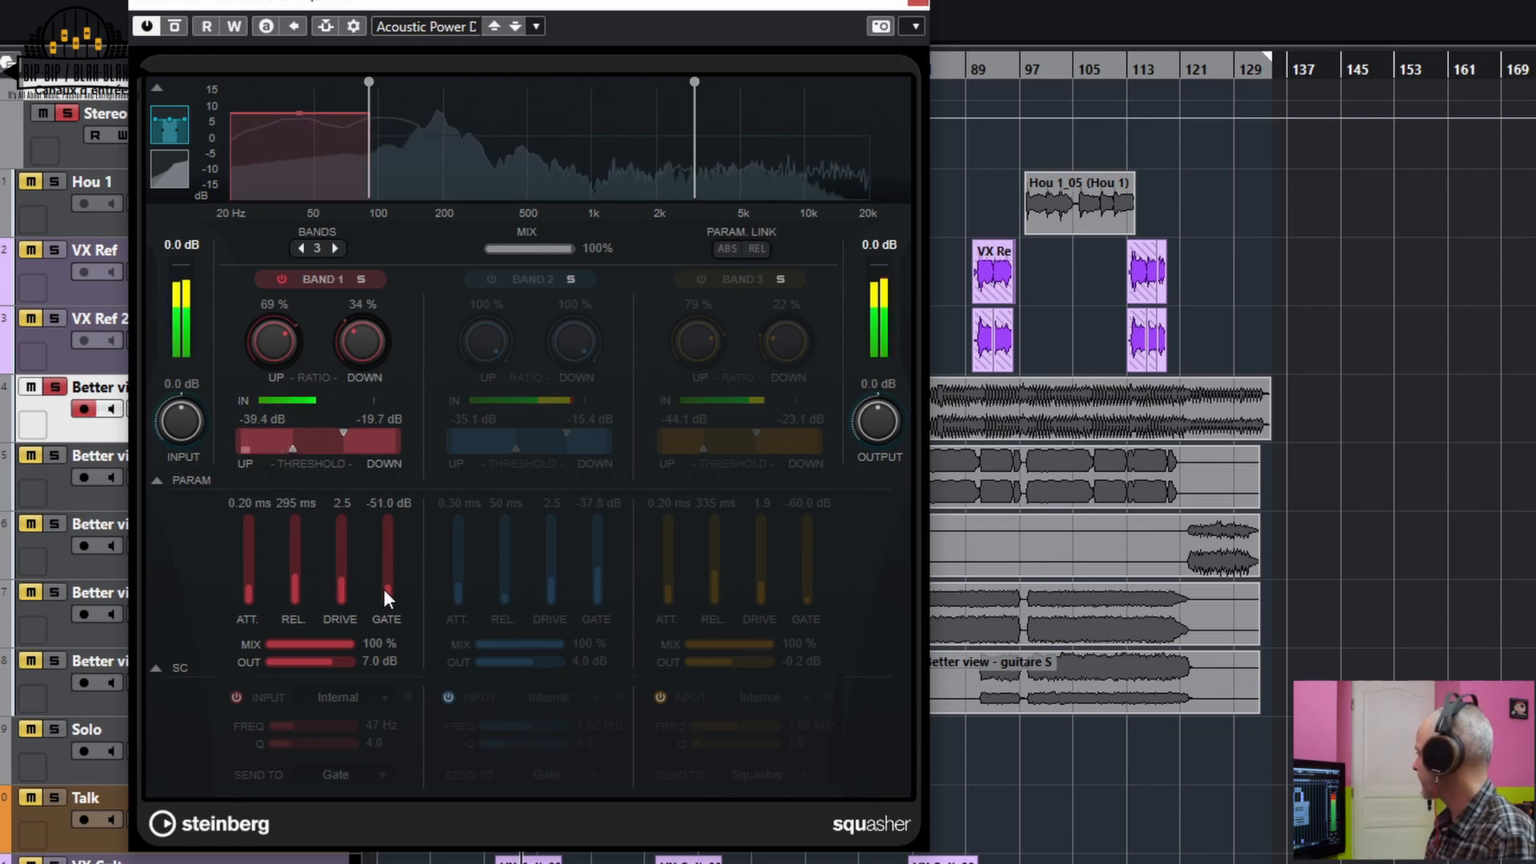
drag(390, 589, 392, 582)
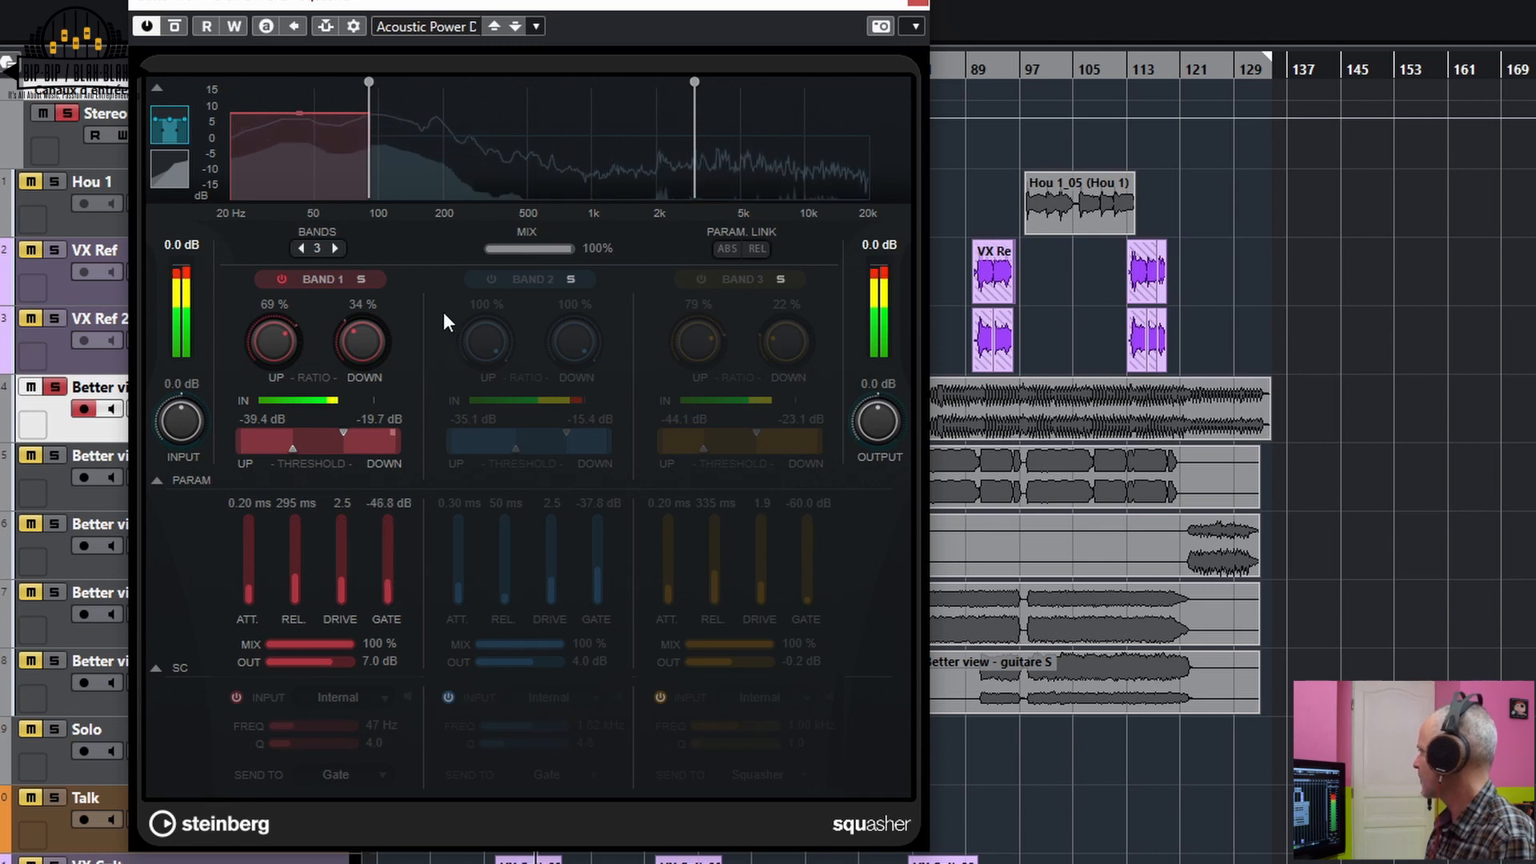
Reactivate Band 2 and set its up ratio to 32 % and its down ratio to 45 %.
click(492, 279)
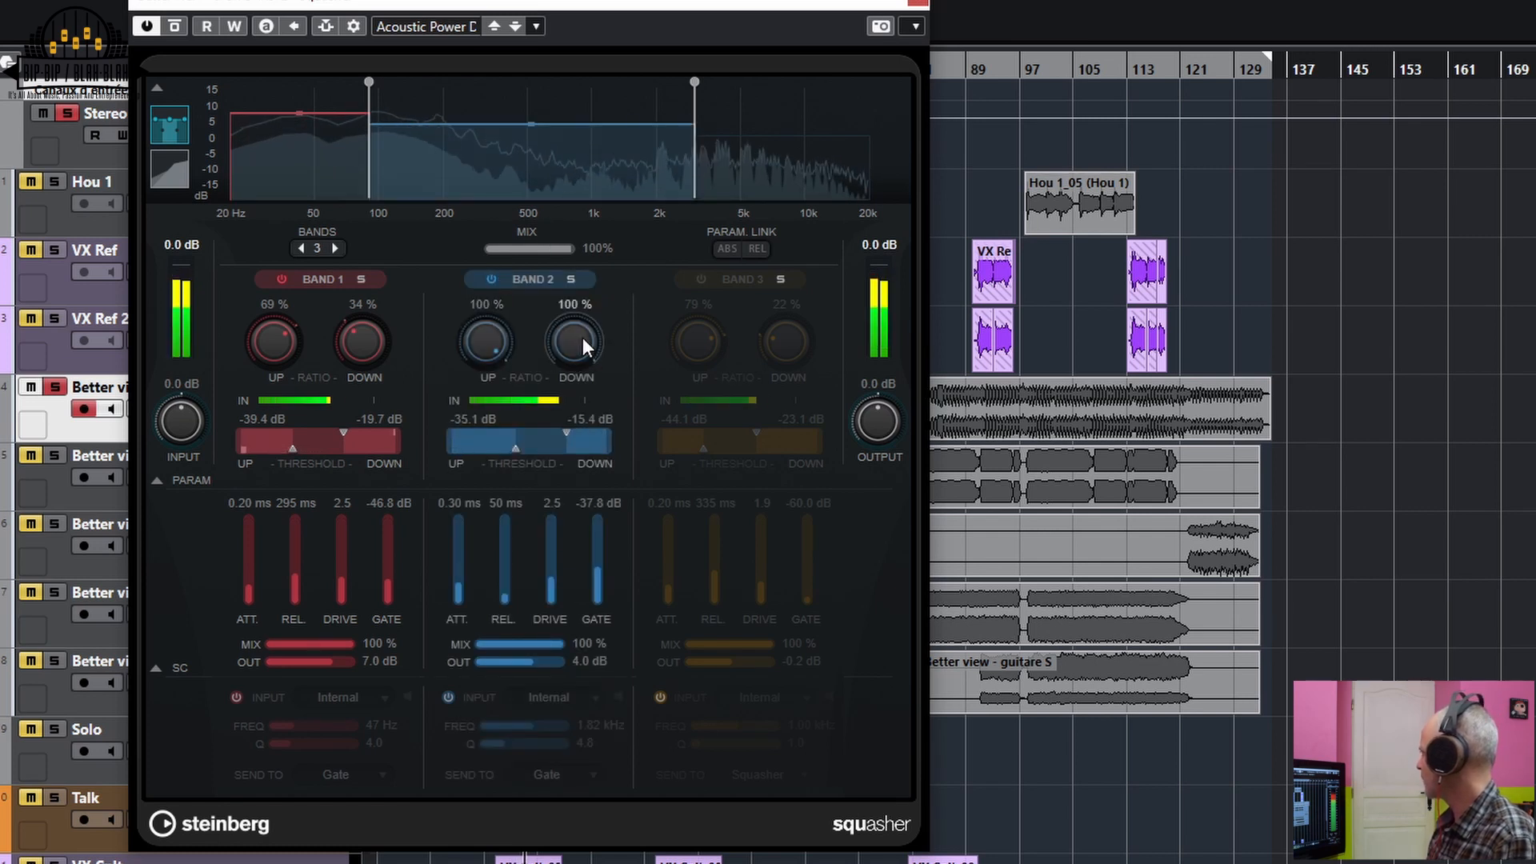
drag(583, 338, 553, 478)
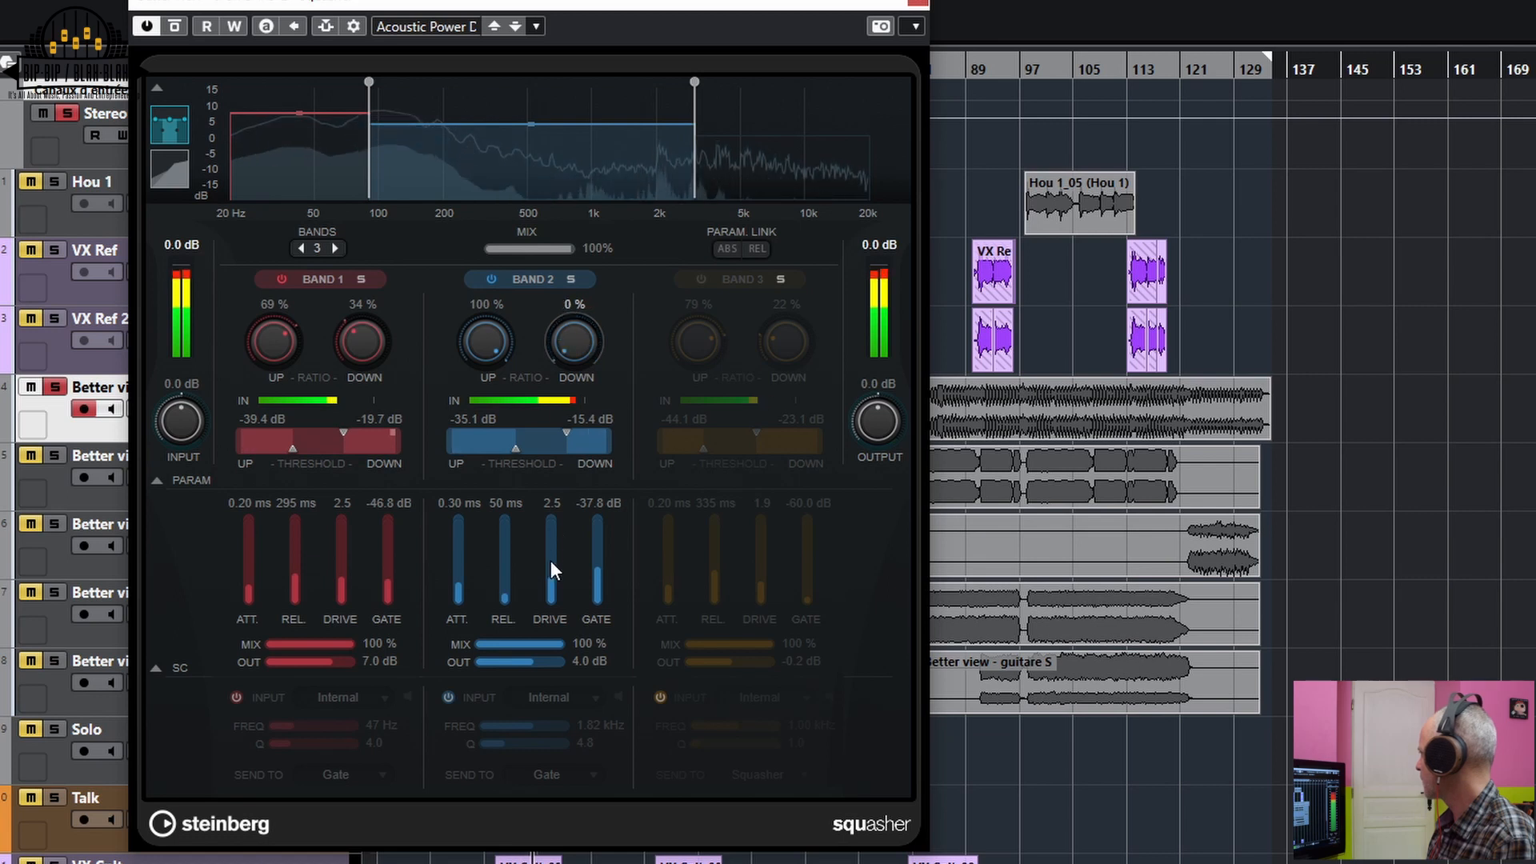
drag(484, 350, 493, 621)
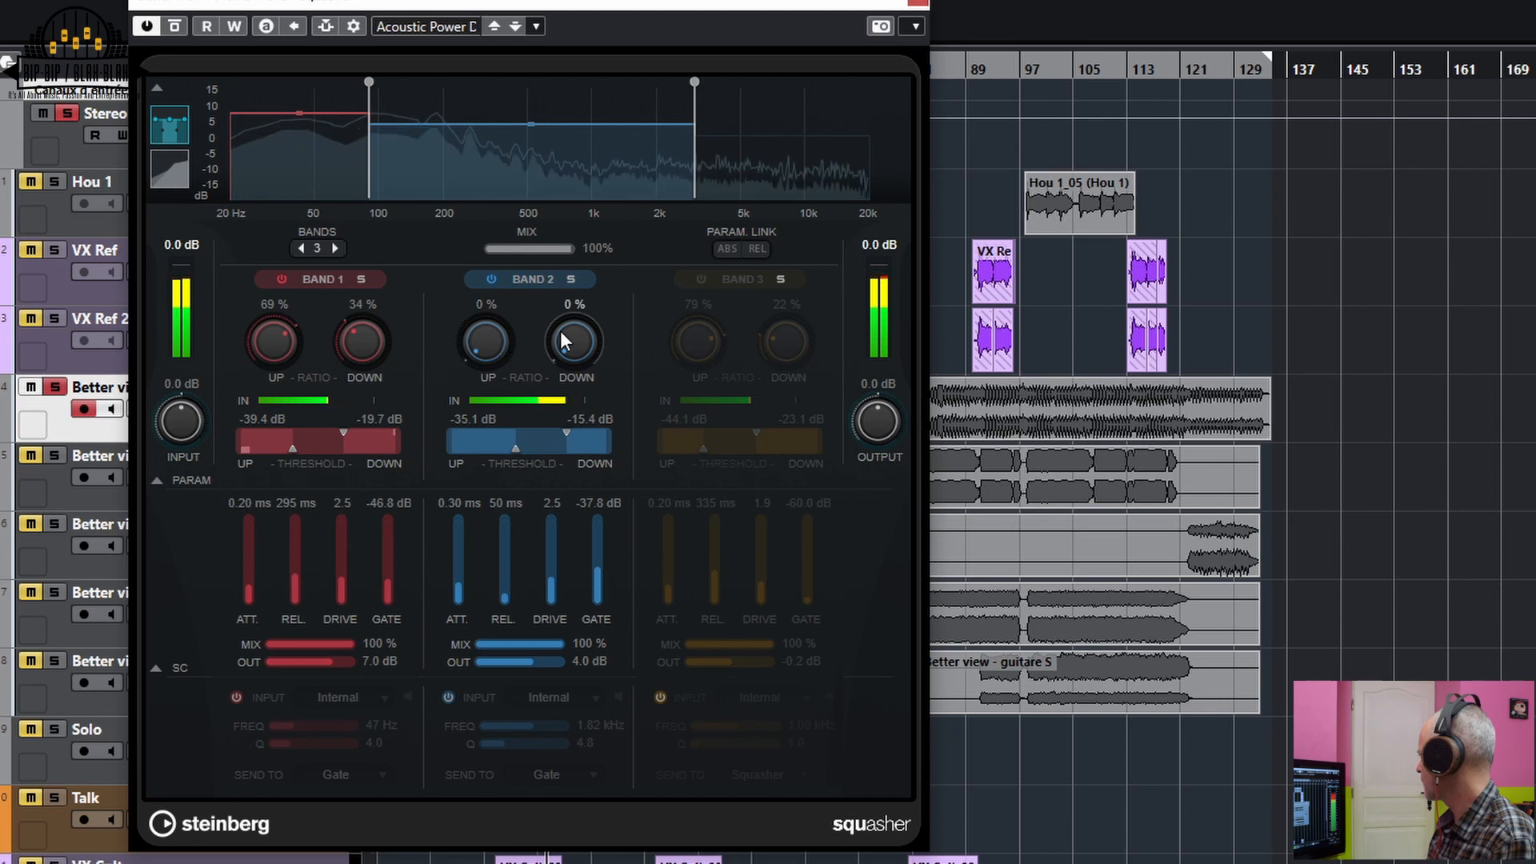
drag(571, 333, 574, 233)
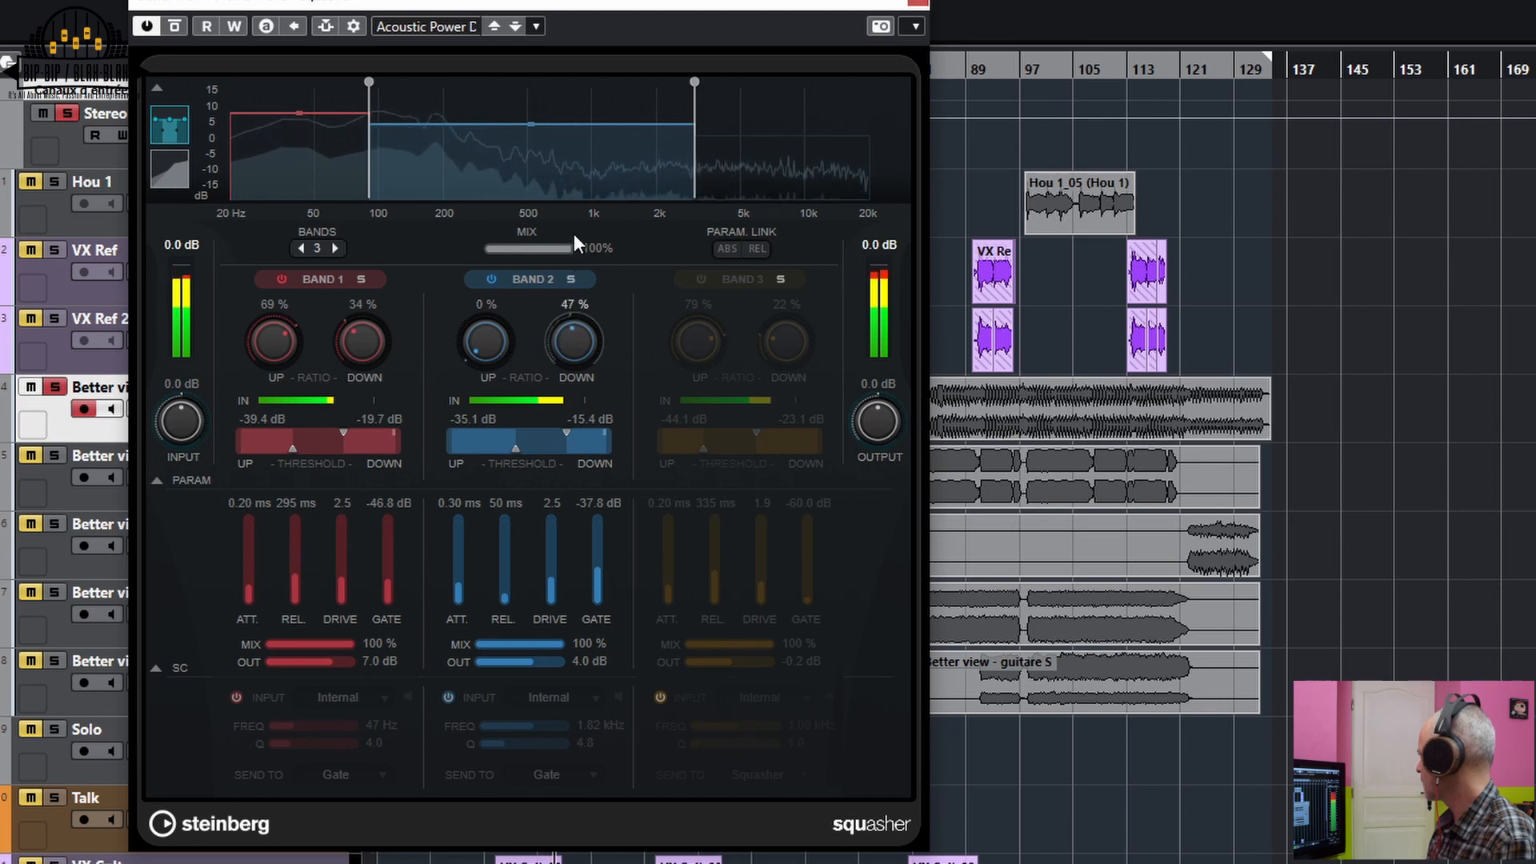
drag(483, 330, 492, 267)
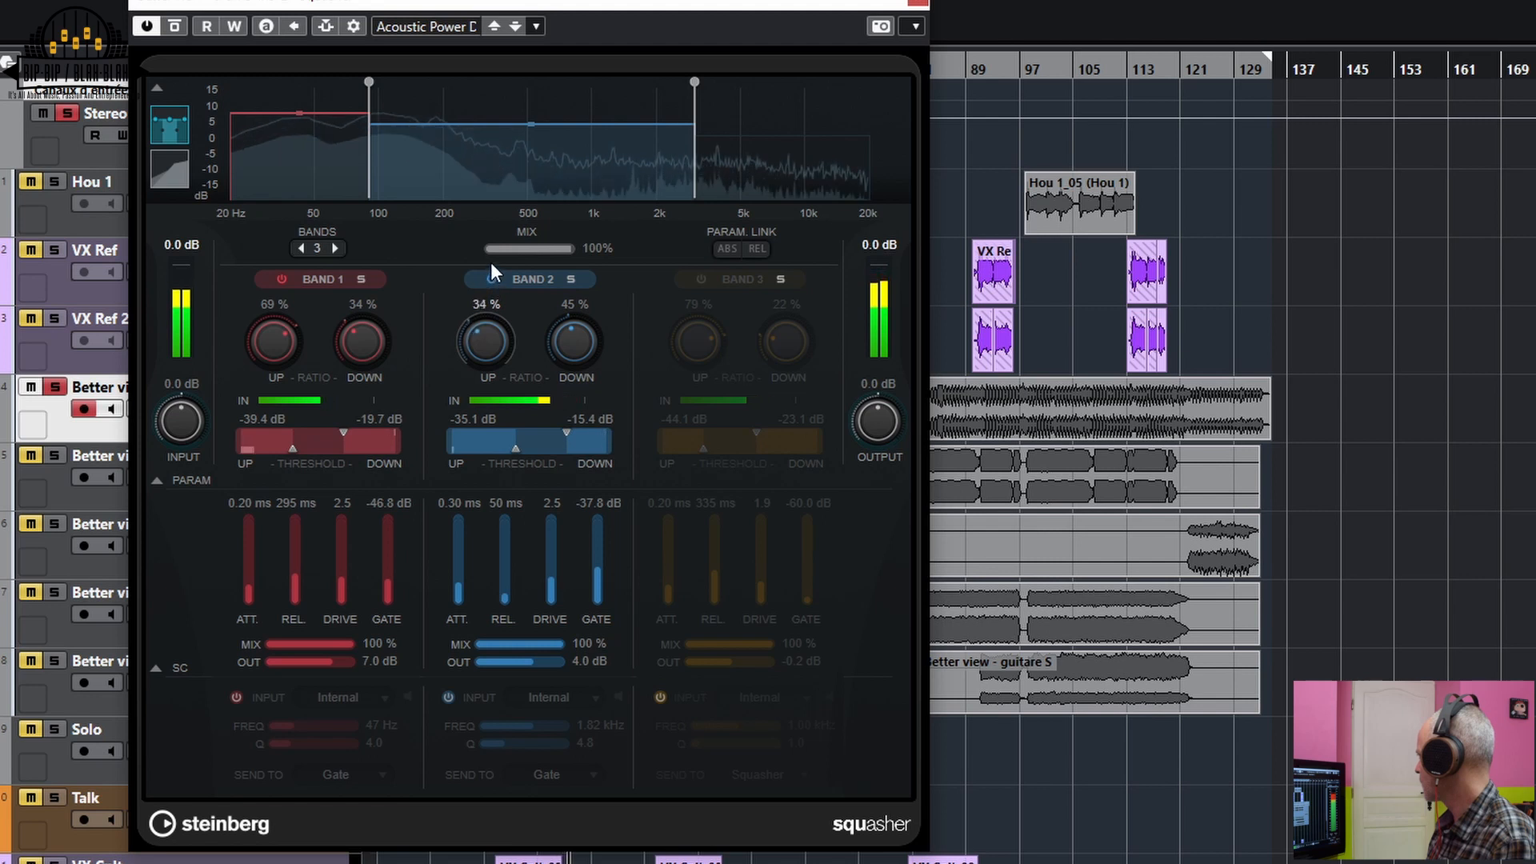
Set Band 2's up threshold to -30.0 dB, gate to -60.0 dB and down threshold to -13.7 dB, and compare against the bypassed band.
mouse_move(517, 450)
mouse_down()
mouse_move(534, 449)
mouse_move(478, 453)
mouse_move(531, 454)
mouse_up()
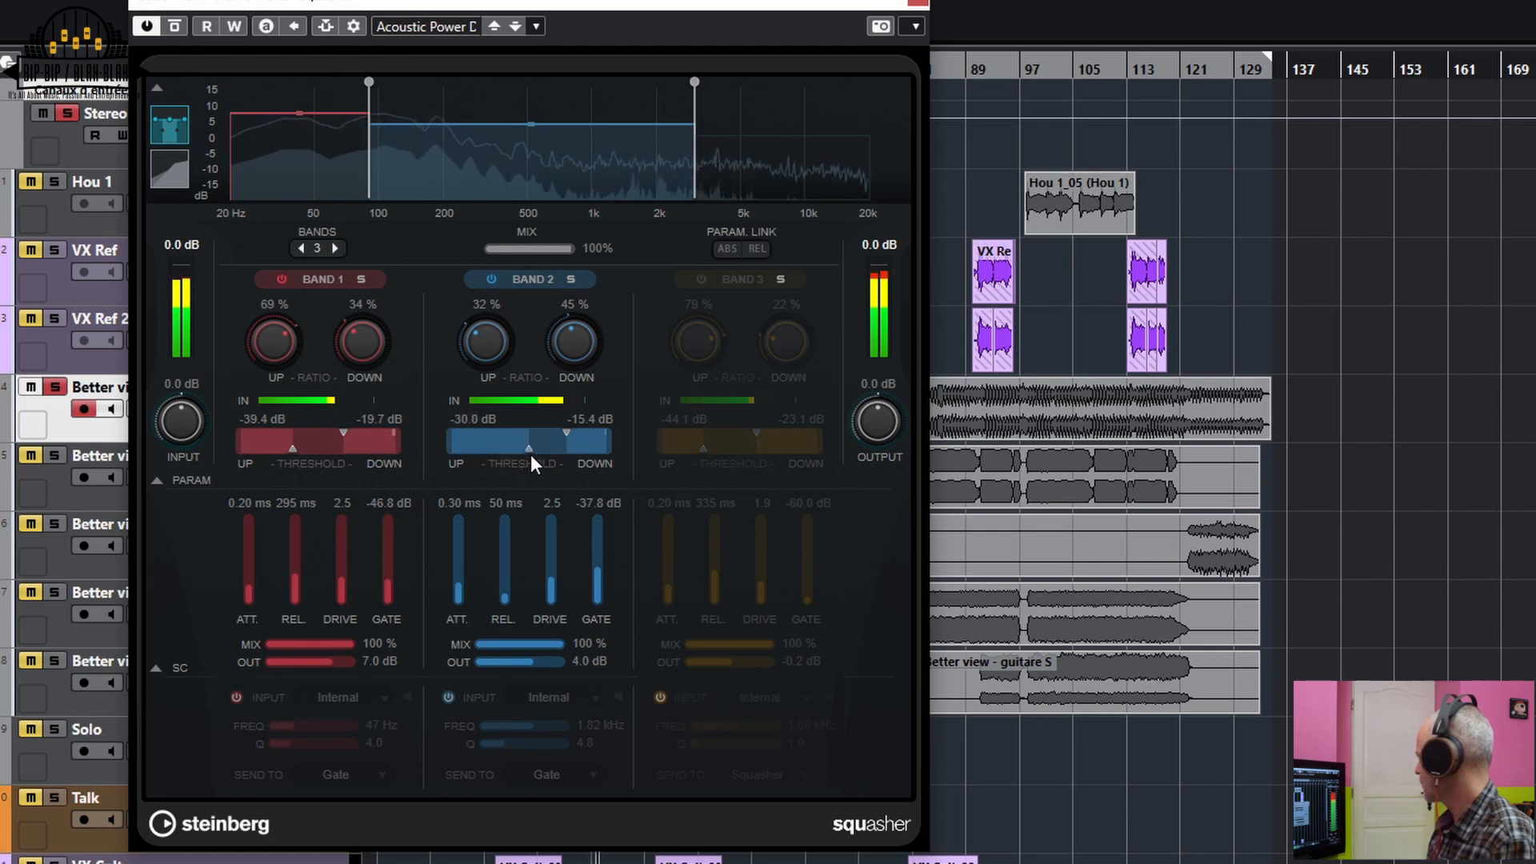
drag(597, 590, 583, 628)
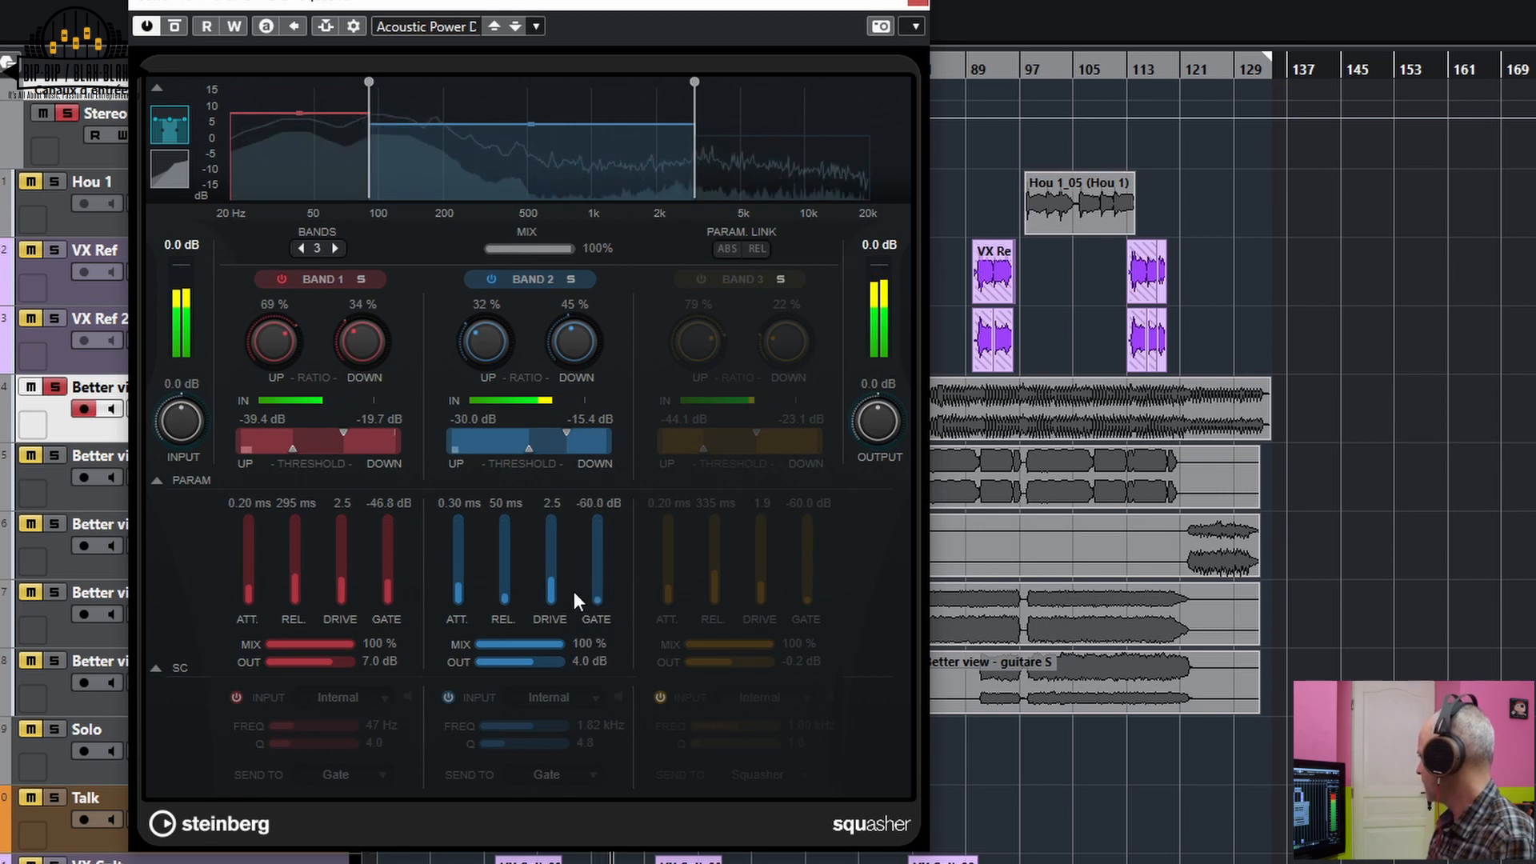
drag(571, 429, 577, 429)
click(493, 279)
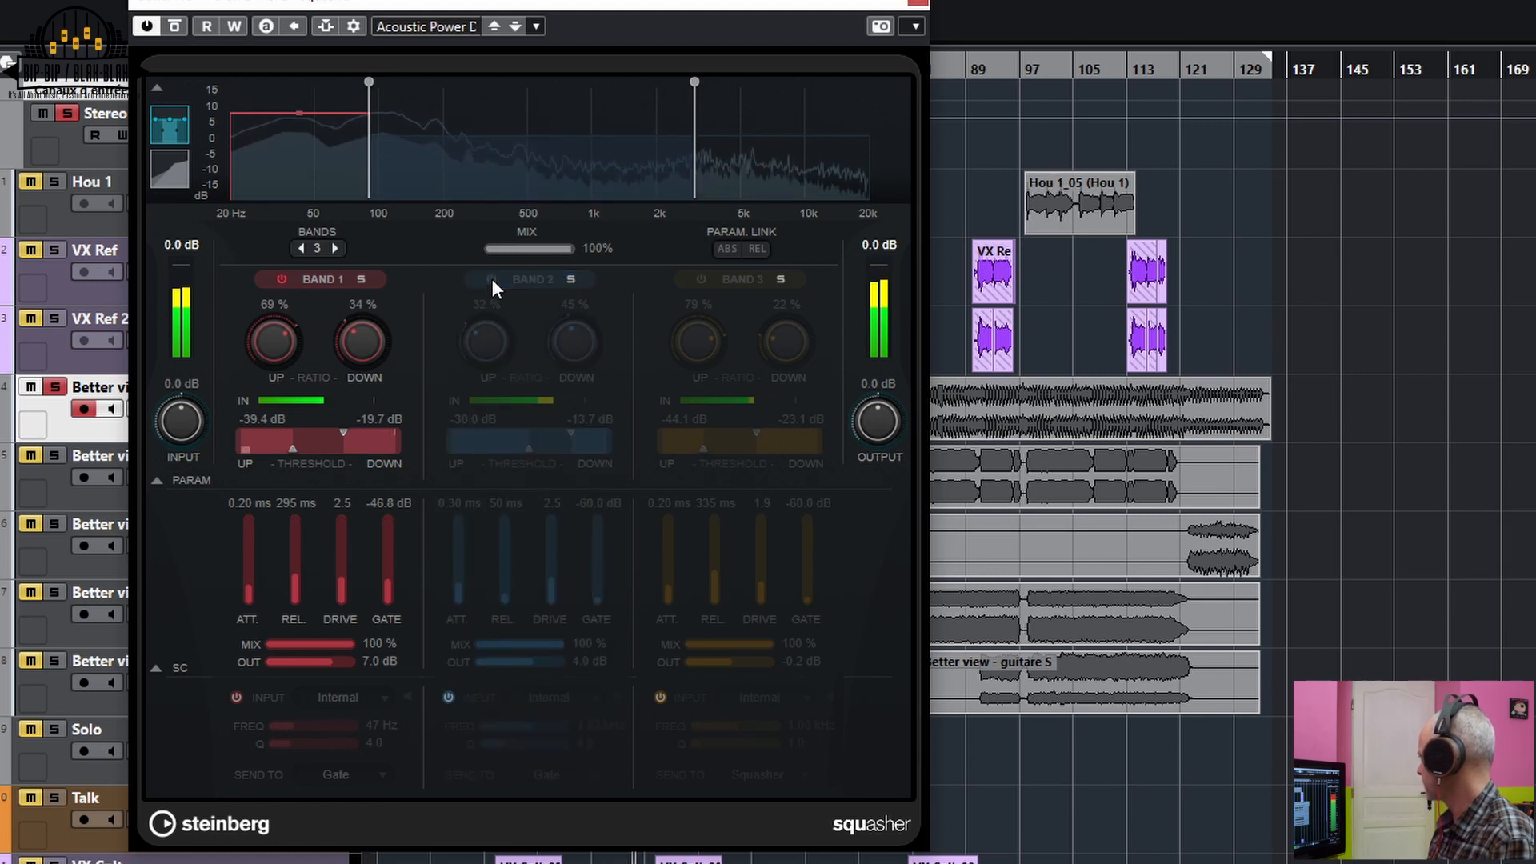
click(492, 279)
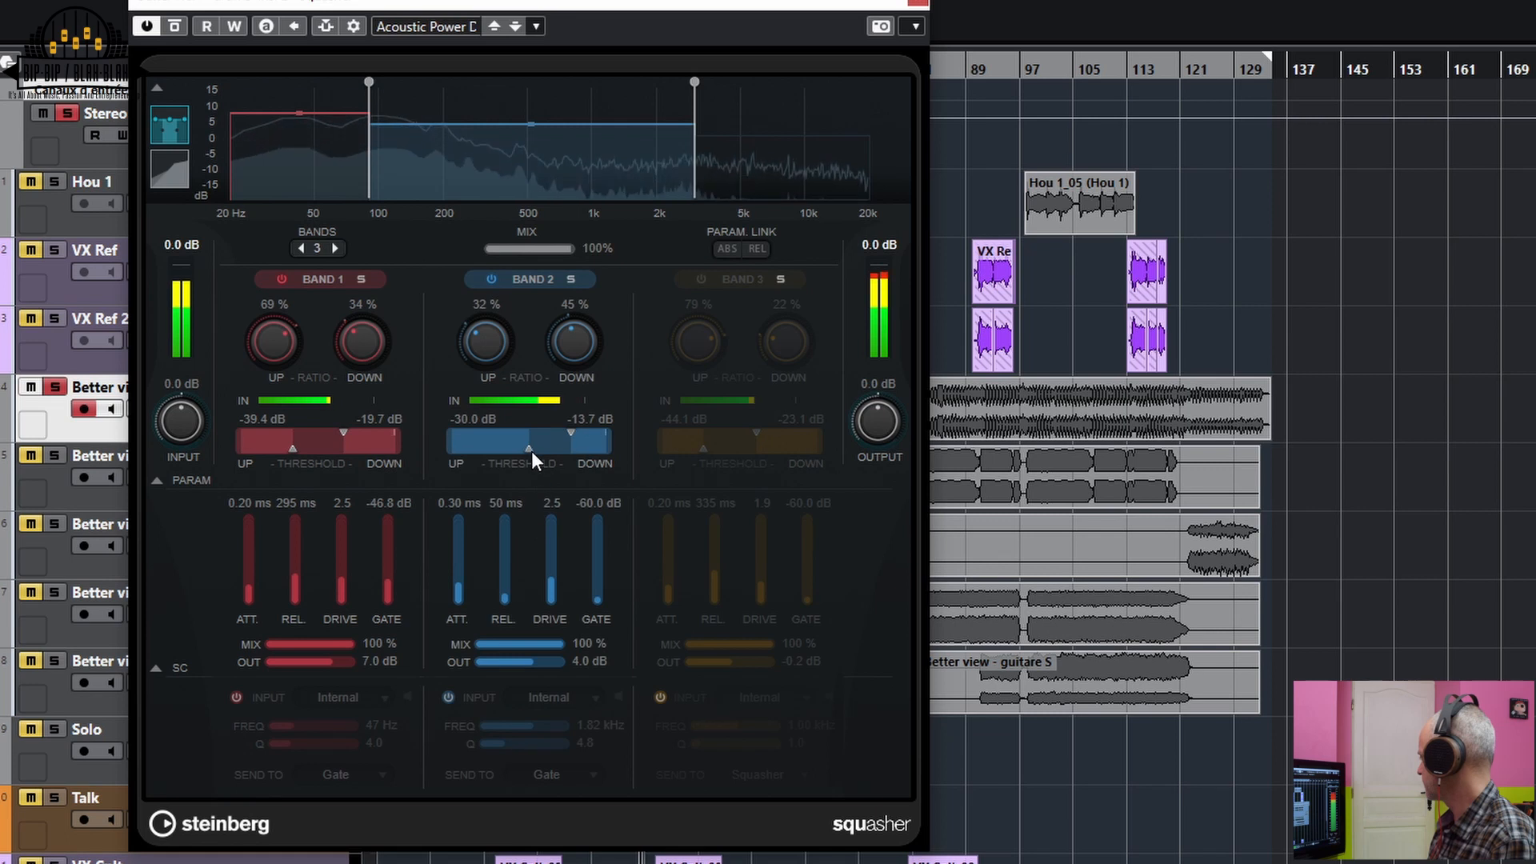
Set Band 2's up threshold to -33.0 dB and its ratios to 43 % up and 31 % down.
drag(531, 450, 520, 450)
drag(490, 347, 488, 328)
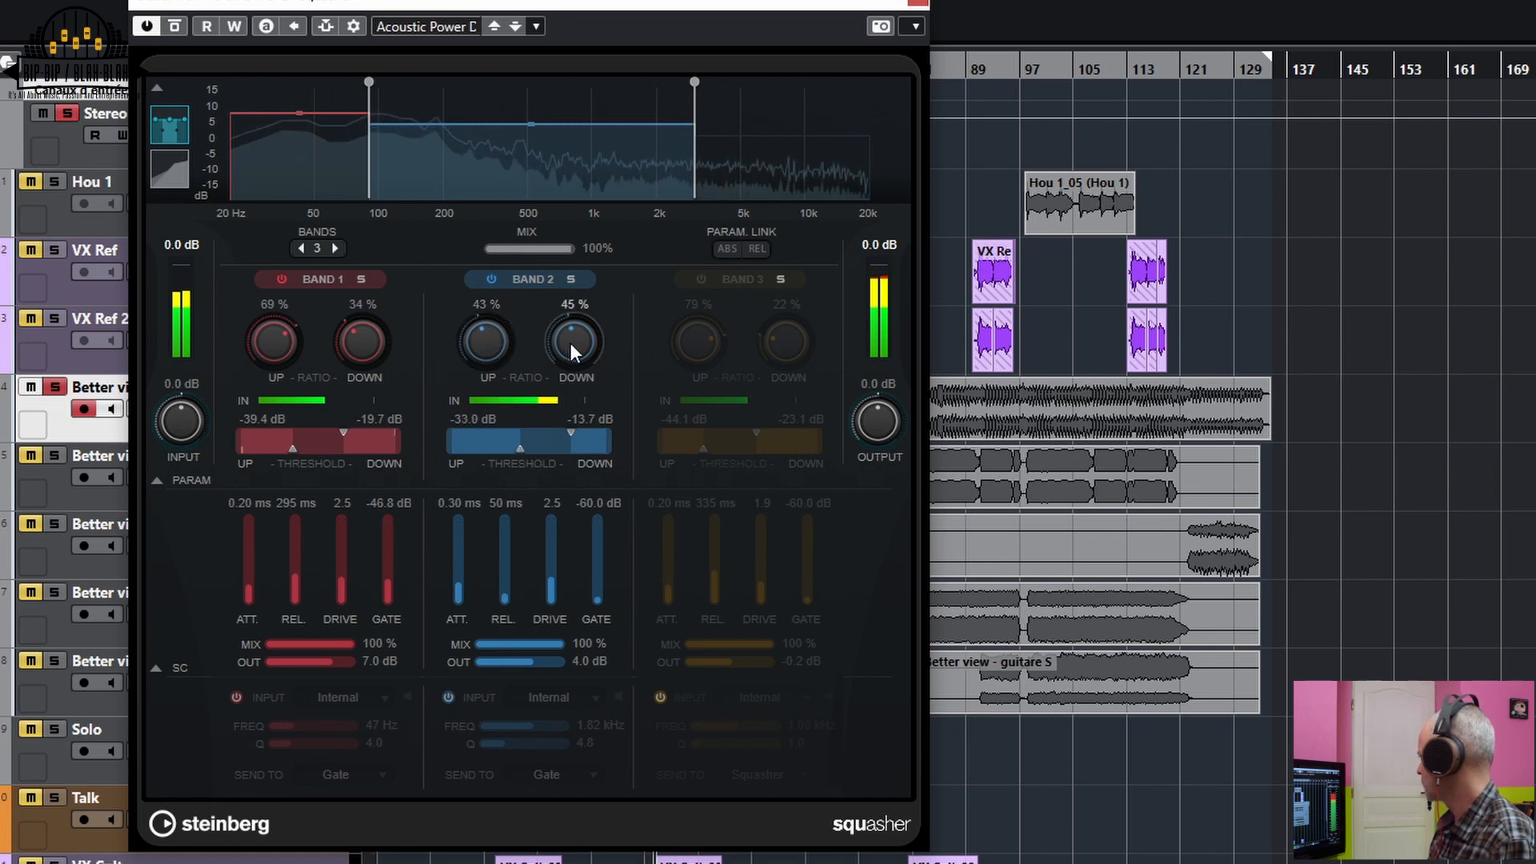
drag(574, 333, 569, 375)
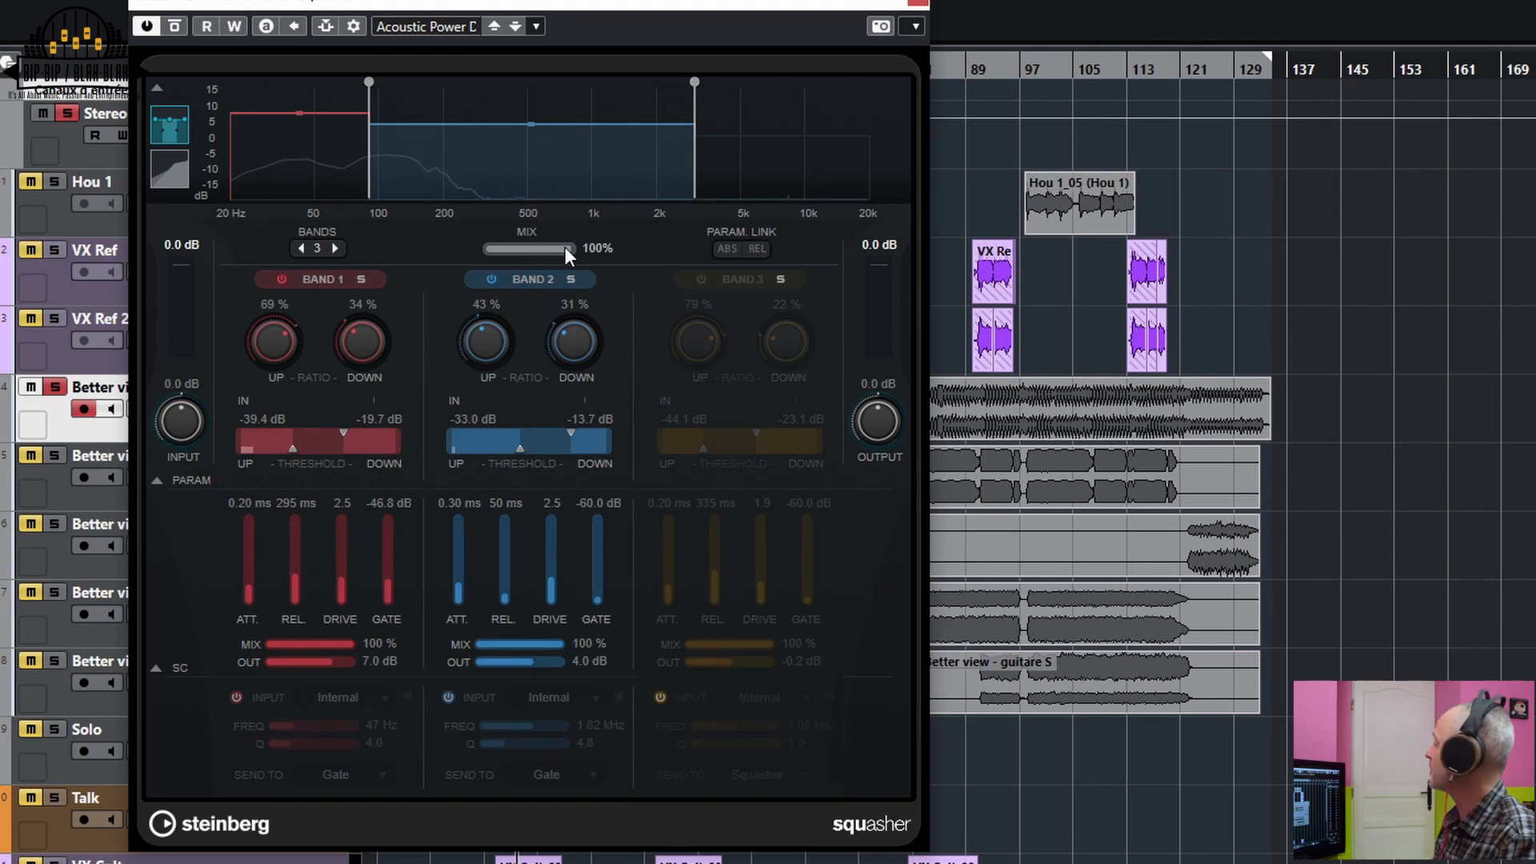
Play the drums, set Band 2's mix to 88 % and release to 512 ms, and compare against the bypassed band.
key(space)
drag(553, 647, 674, 631)
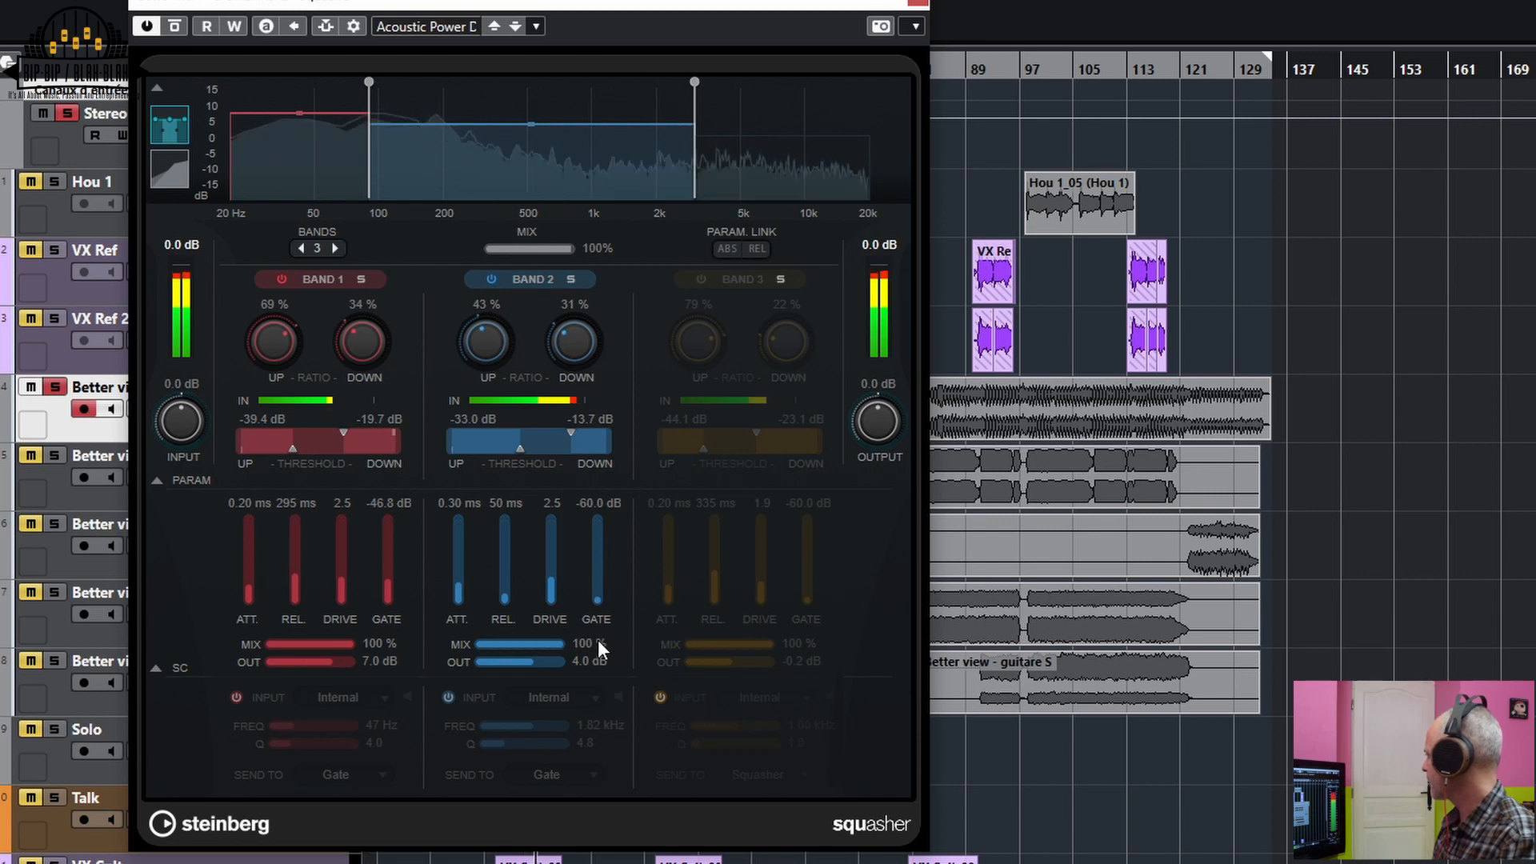
click(551, 649)
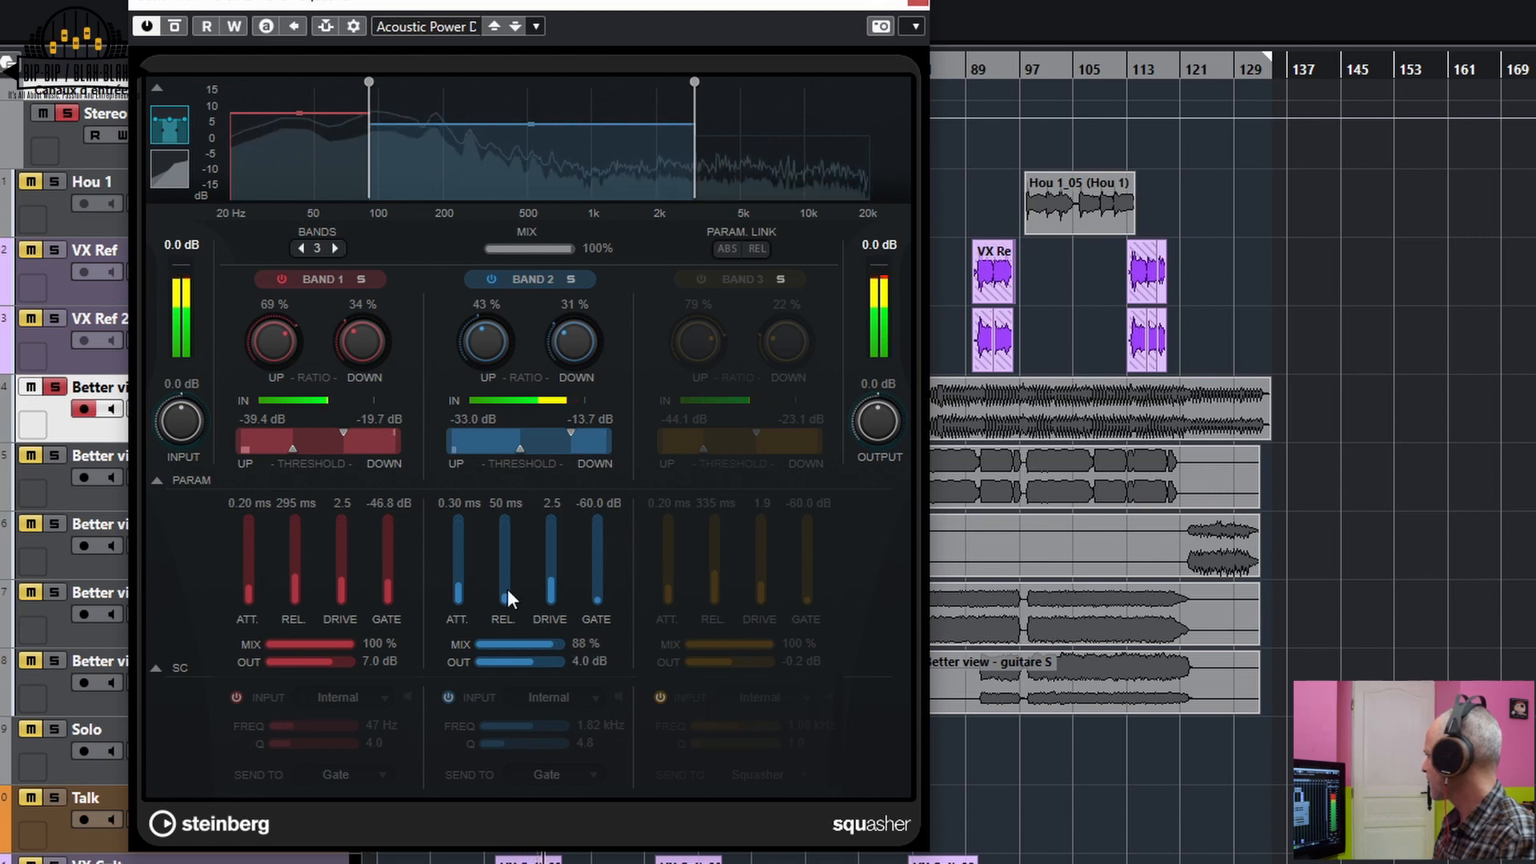
drag(508, 589, 502, 560)
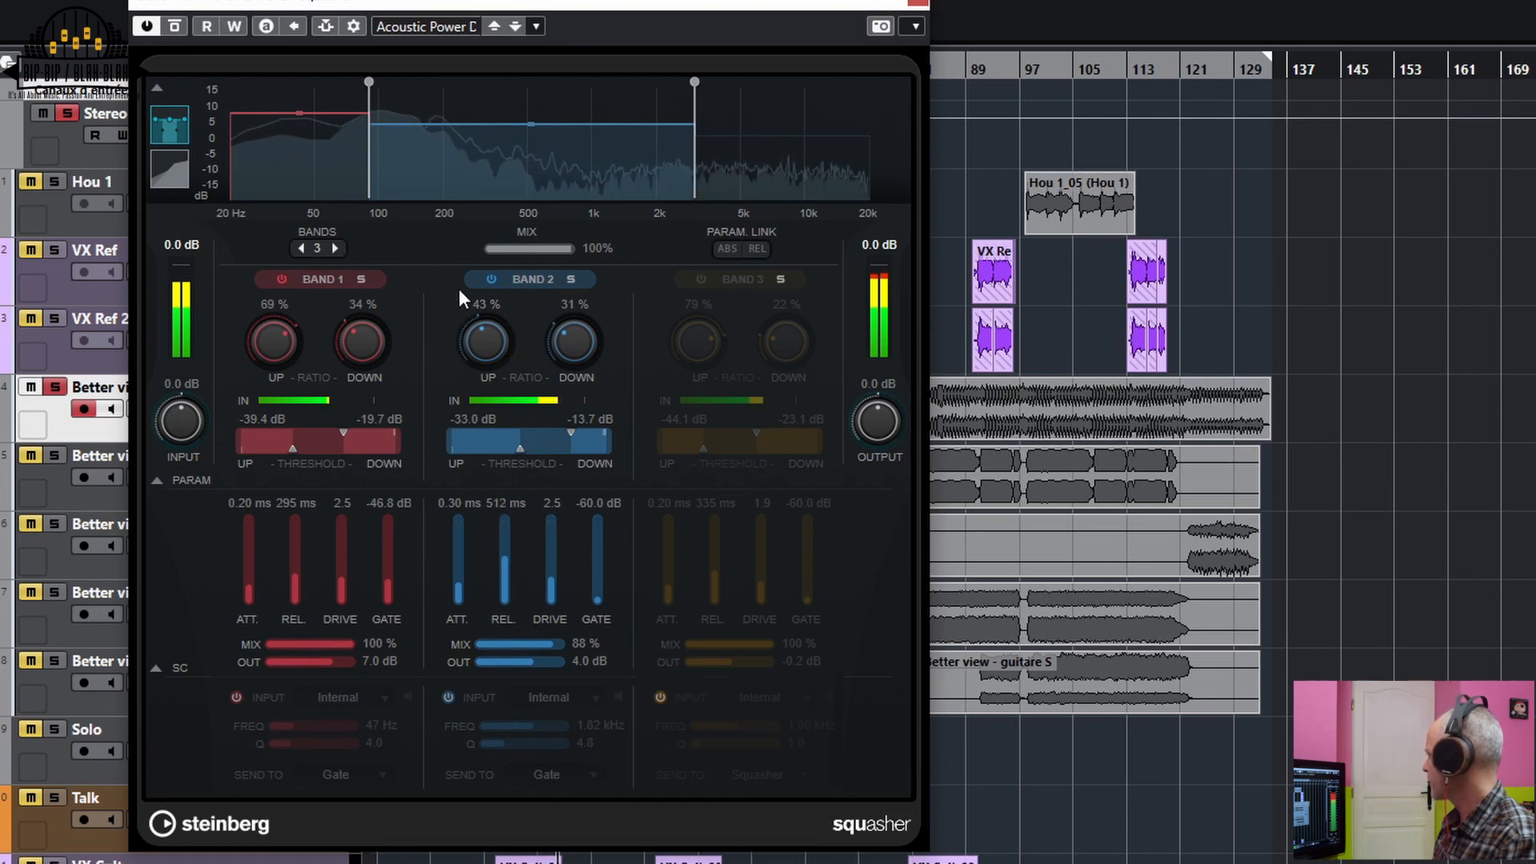
click(488, 278)
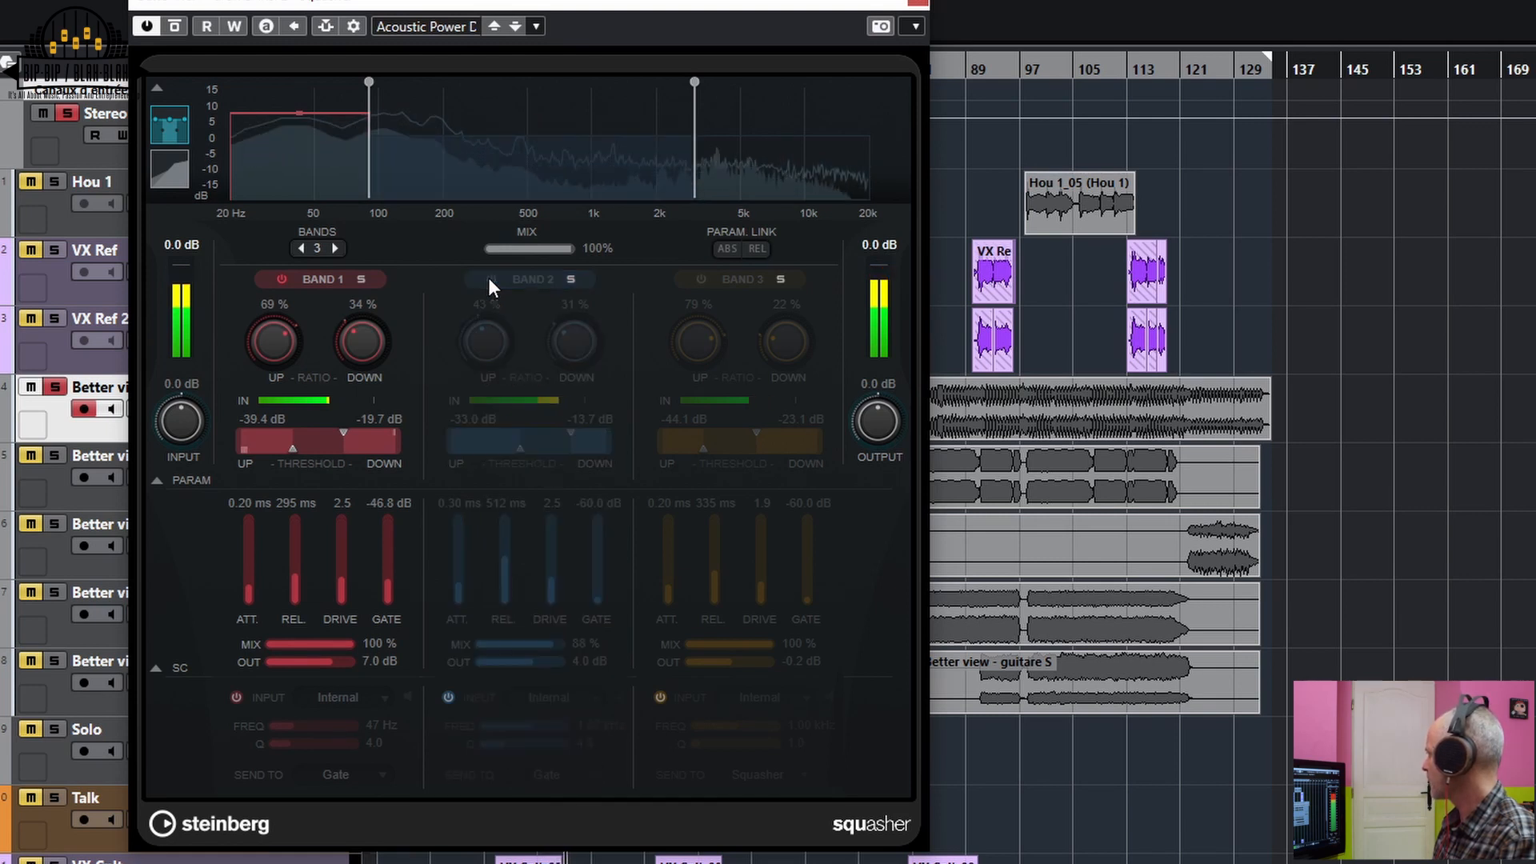
click(488, 278)
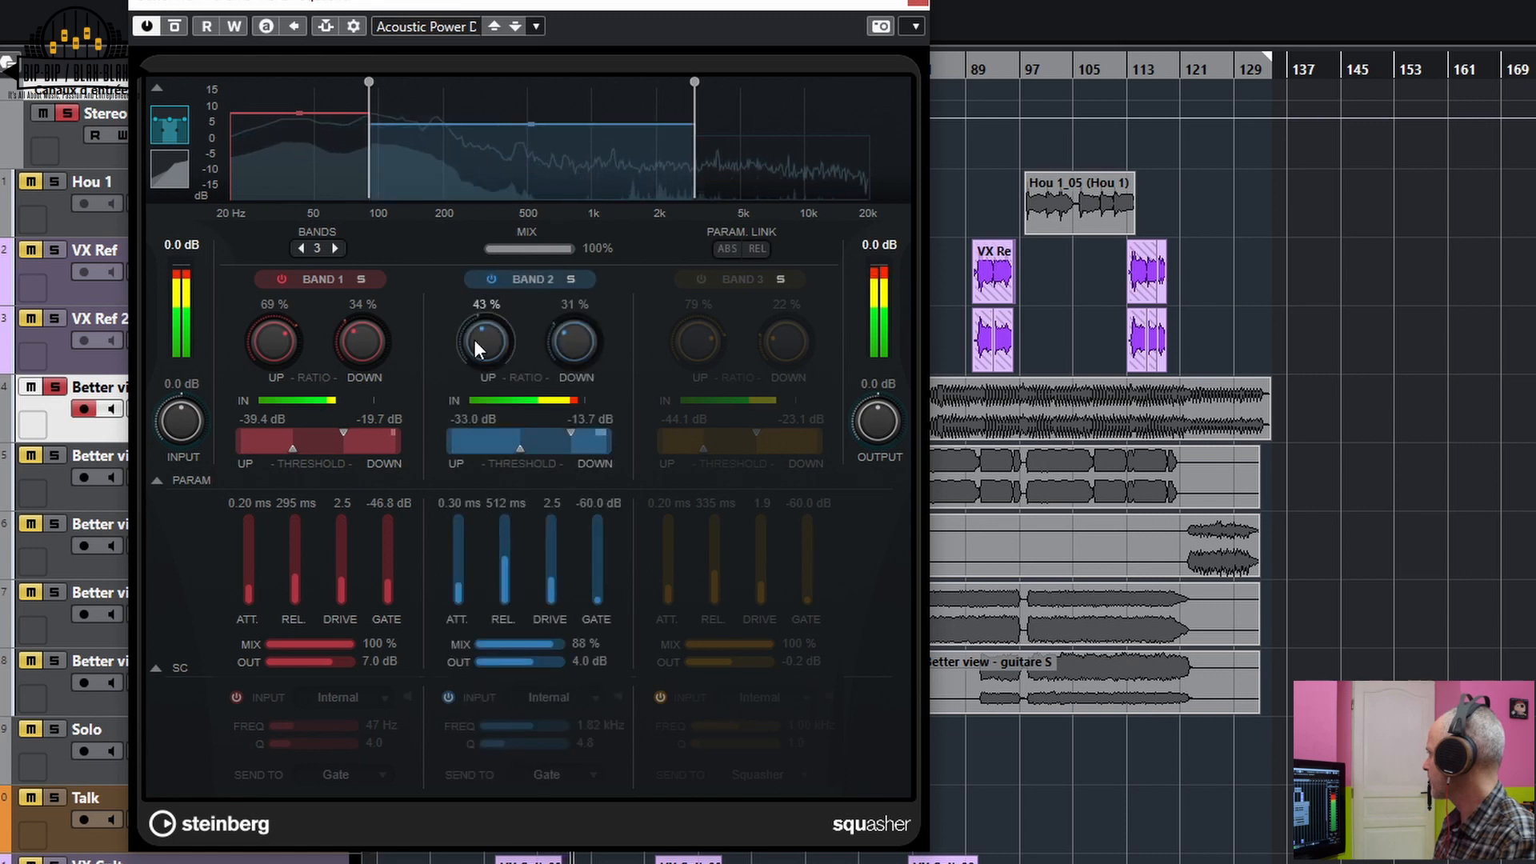
Refine Band 2 with a 61 % up ratio, 322 ms release, 27 % down ratio and -17.6 dB down threshold.
drag(482, 342, 486, 309)
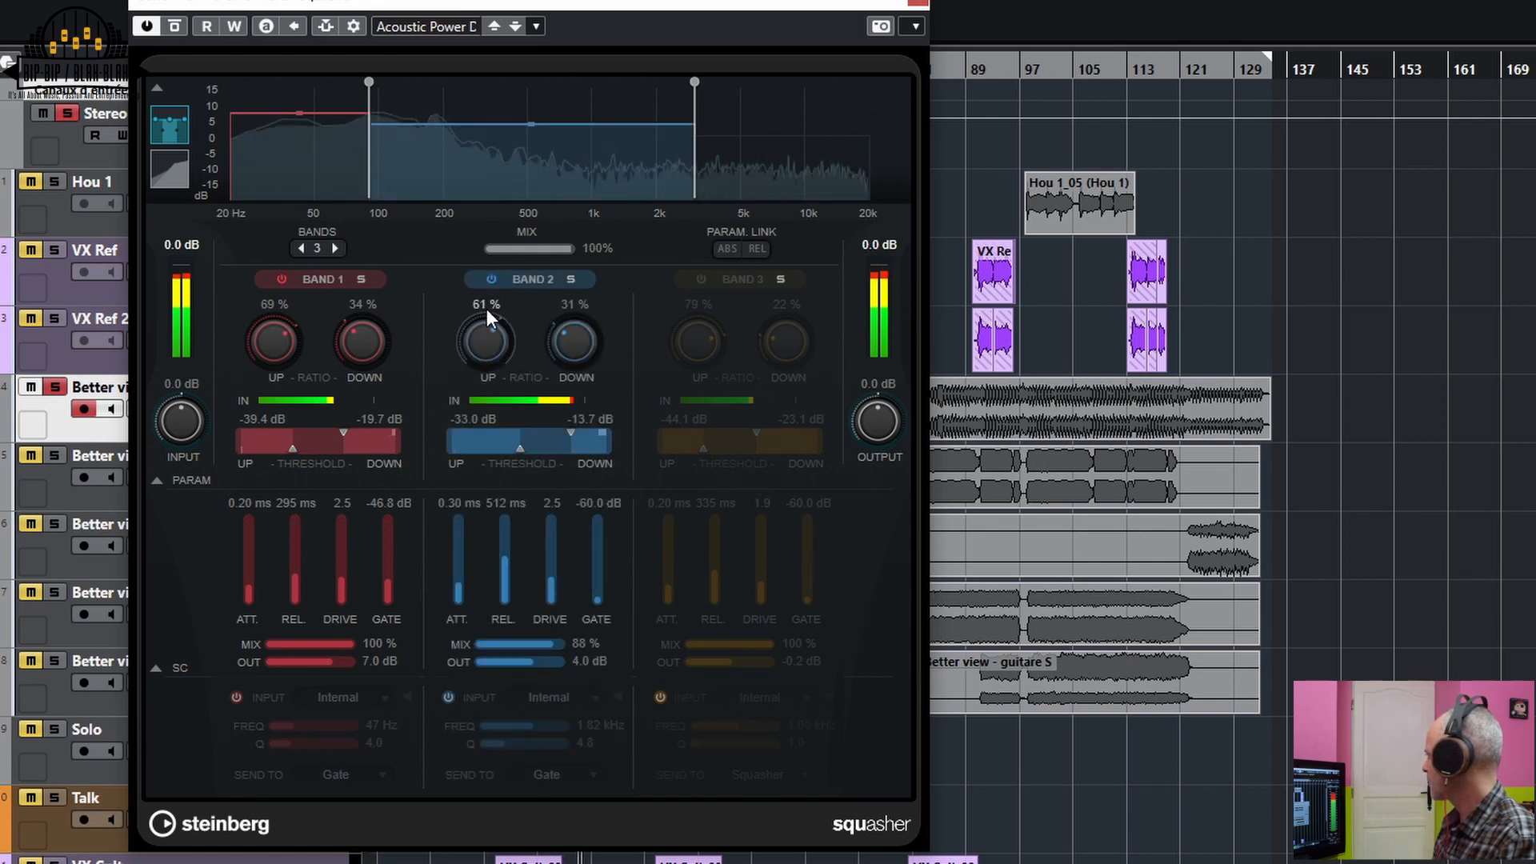
drag(501, 562, 497, 575)
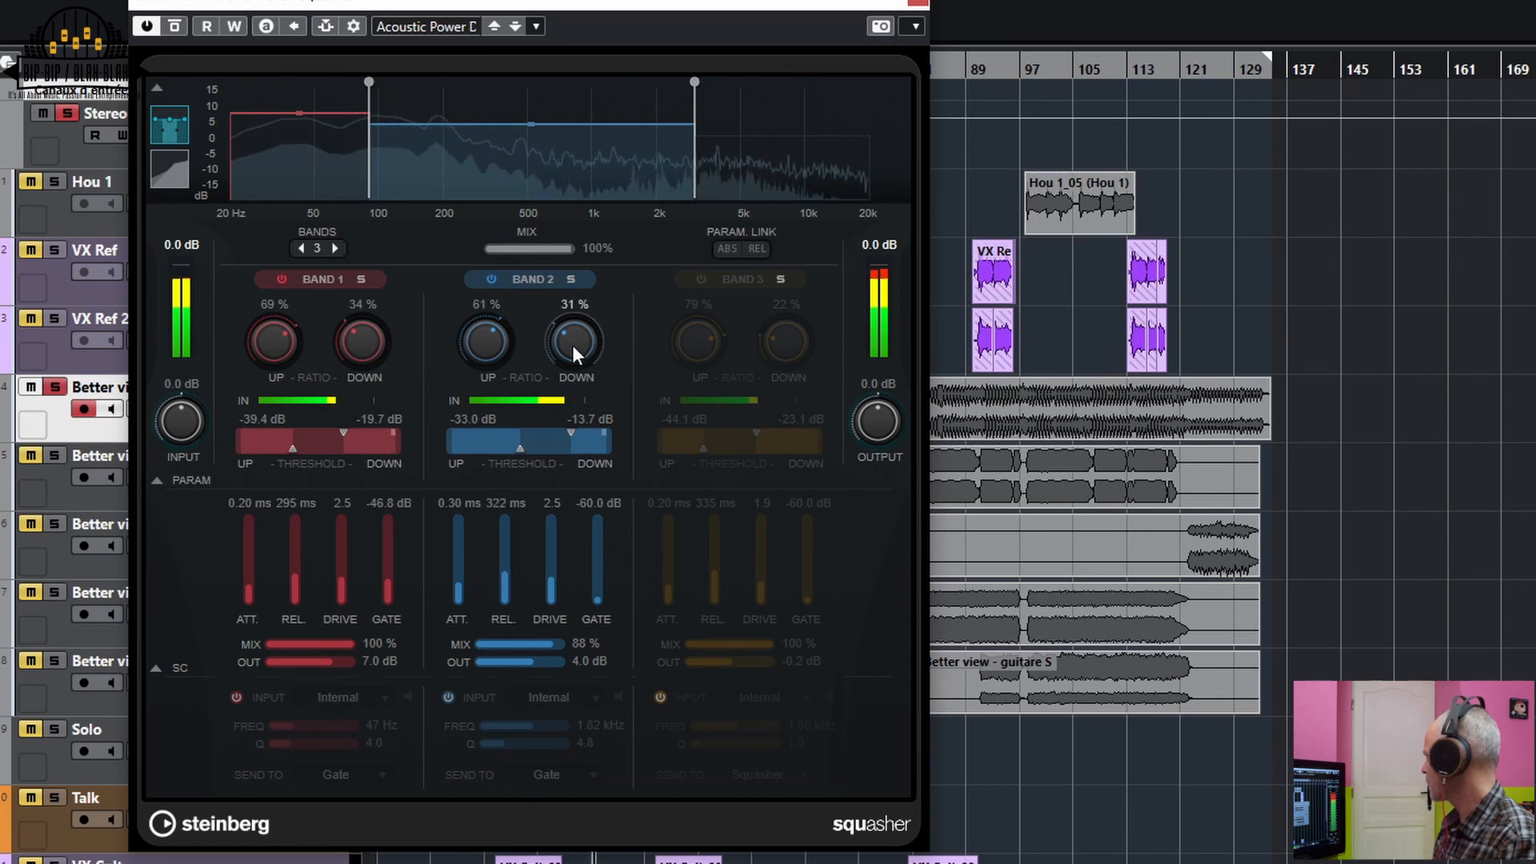
drag(573, 344, 570, 352)
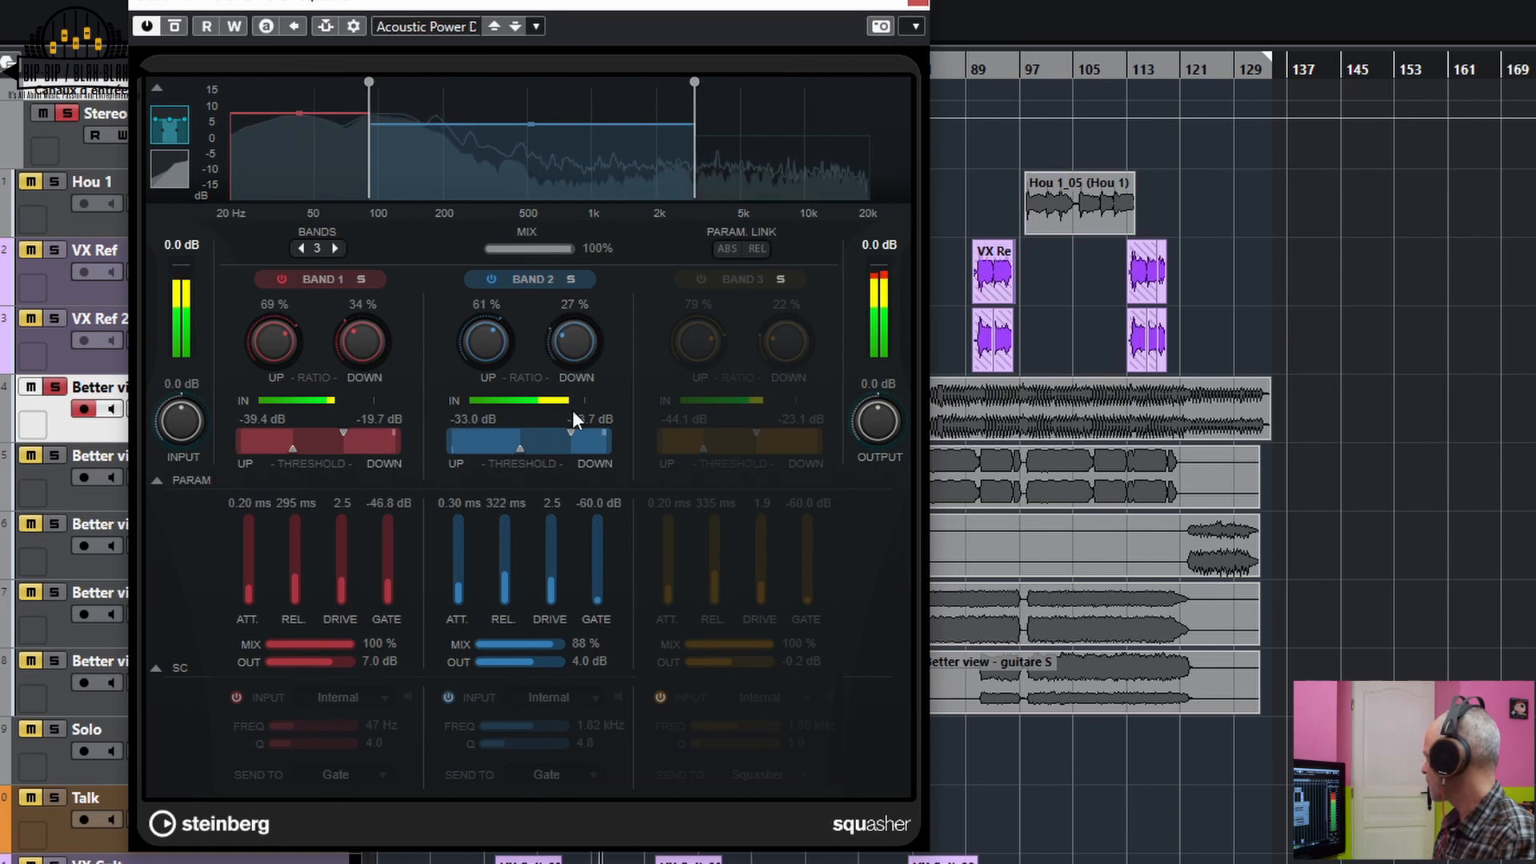
drag(569, 434, 562, 431)
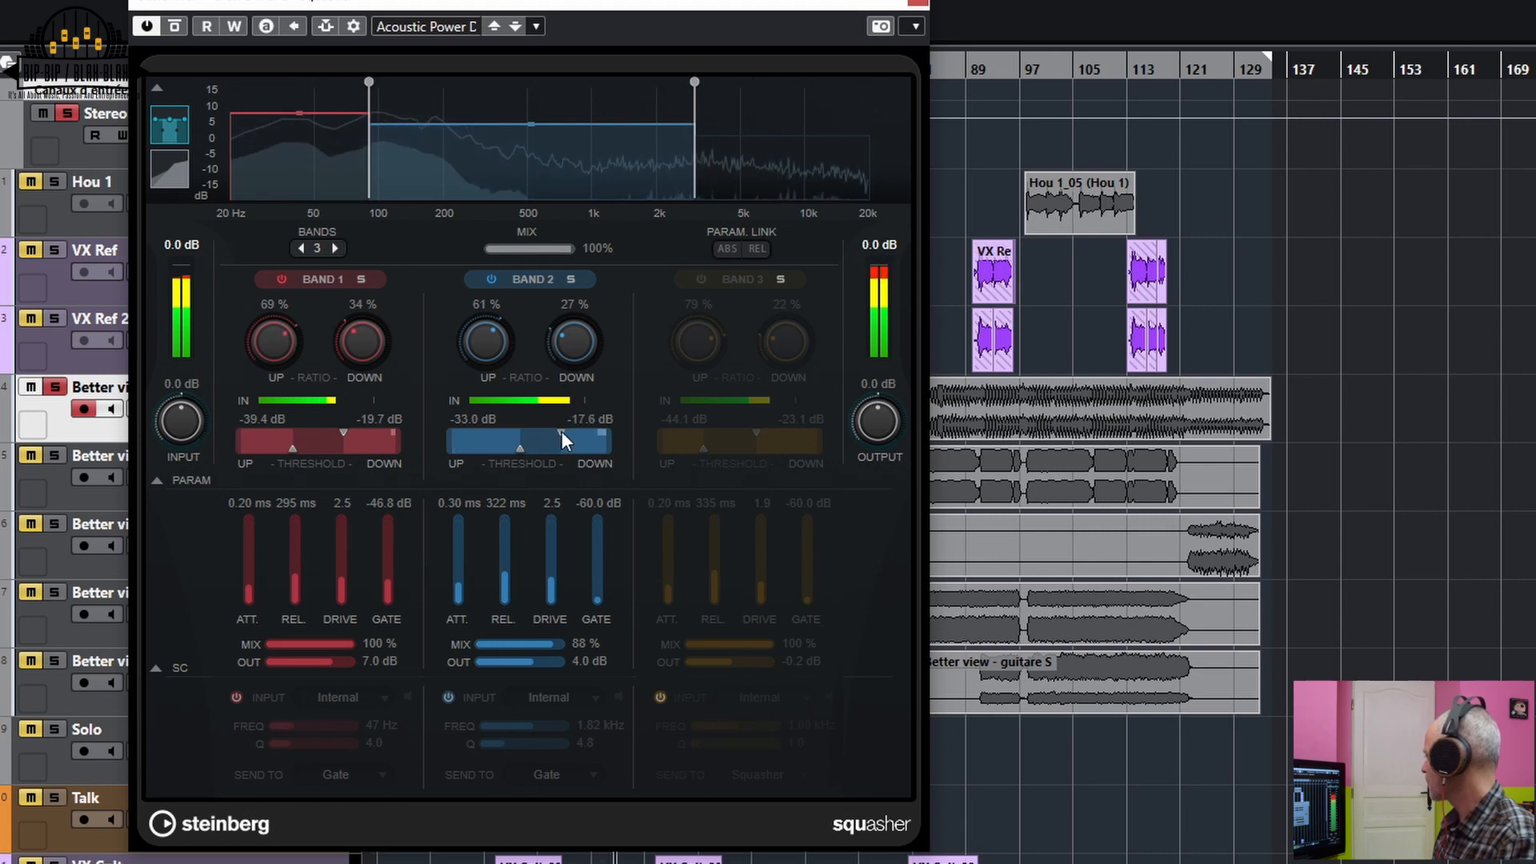
Reactivate Band 3 and set its ratios to 68 % up and 16 % down, thresholds to -34.3 dB up and -2.6 dB down, and drive to 2.3.
click(704, 280)
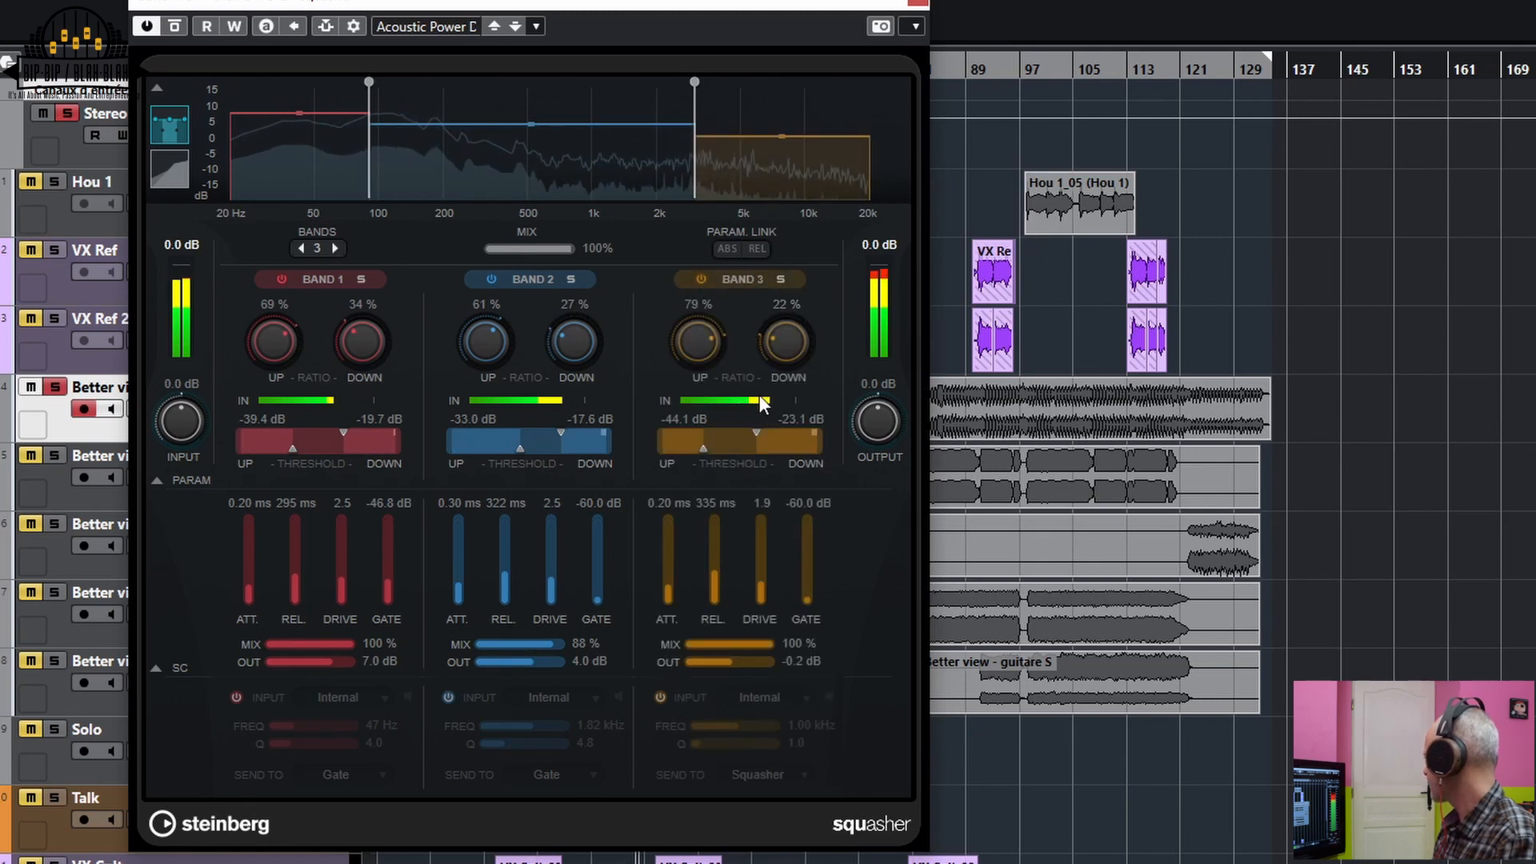
drag(688, 347, 688, 364)
drag(782, 334, 789, 344)
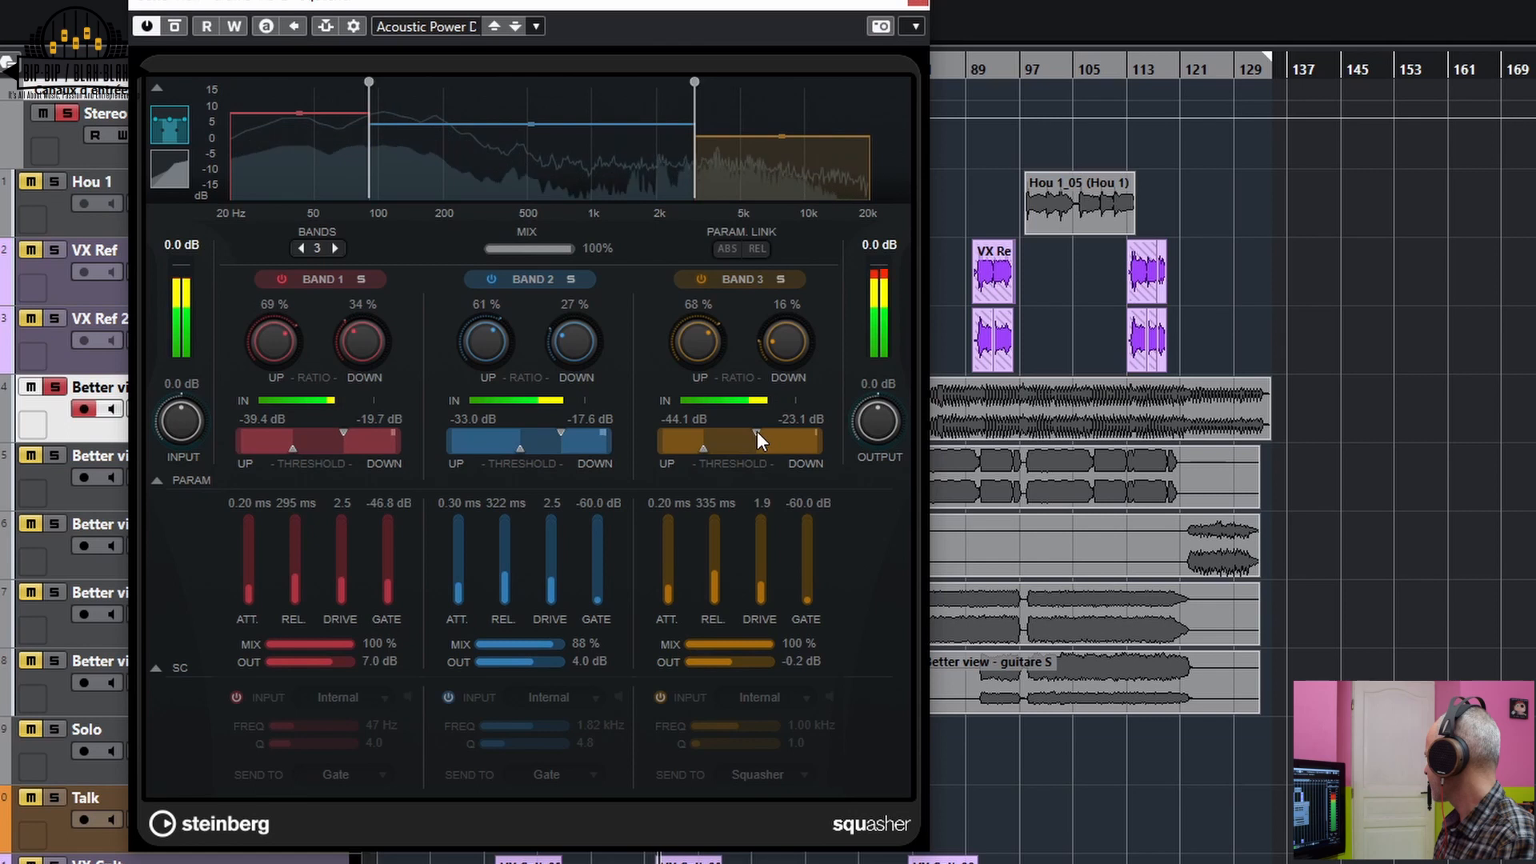
drag(757, 432, 796, 433)
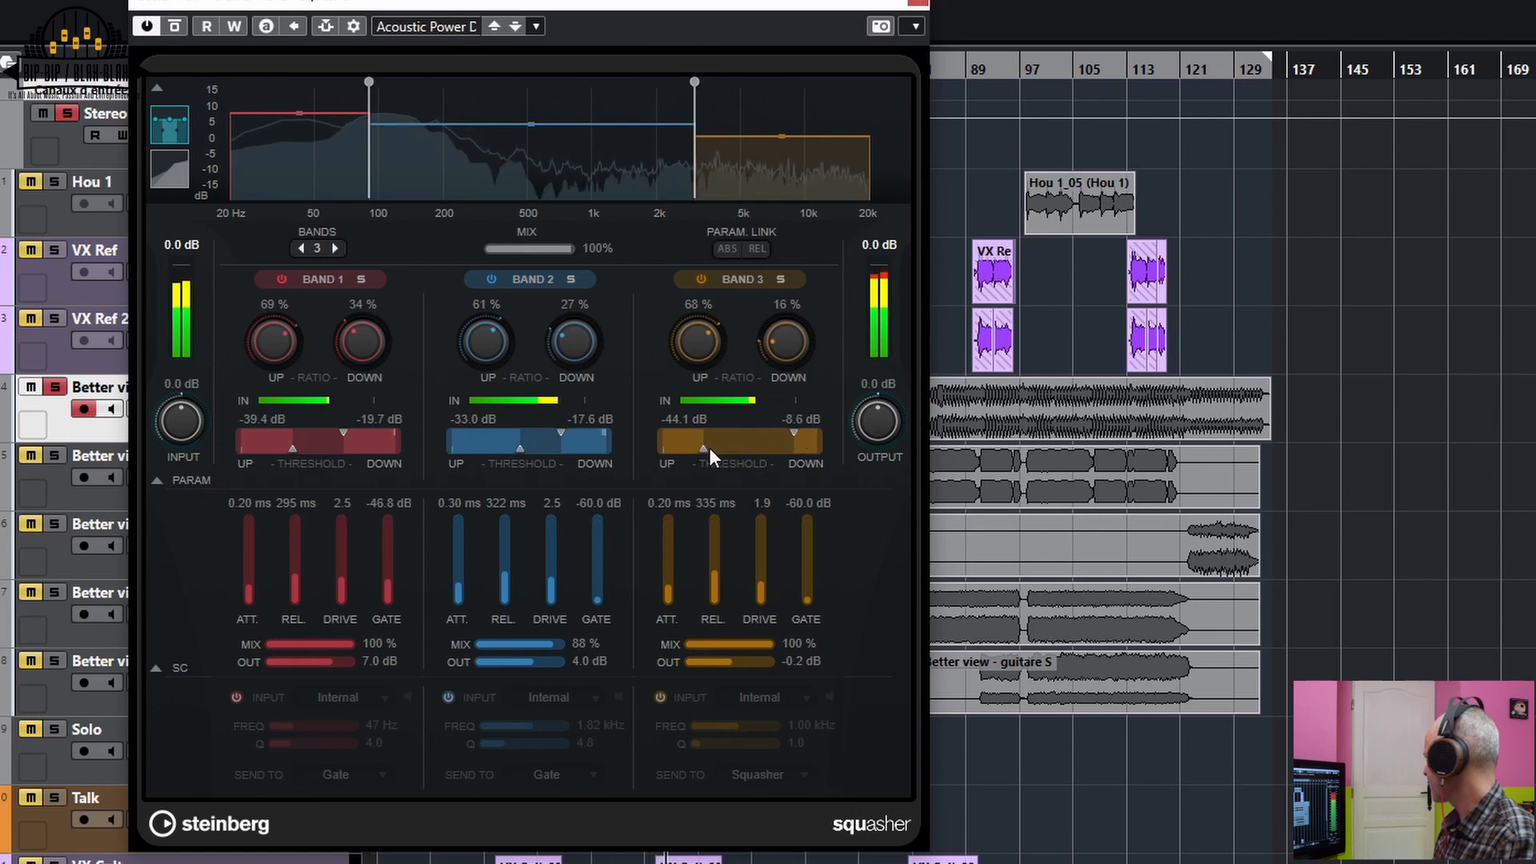
drag(702, 449, 735, 453)
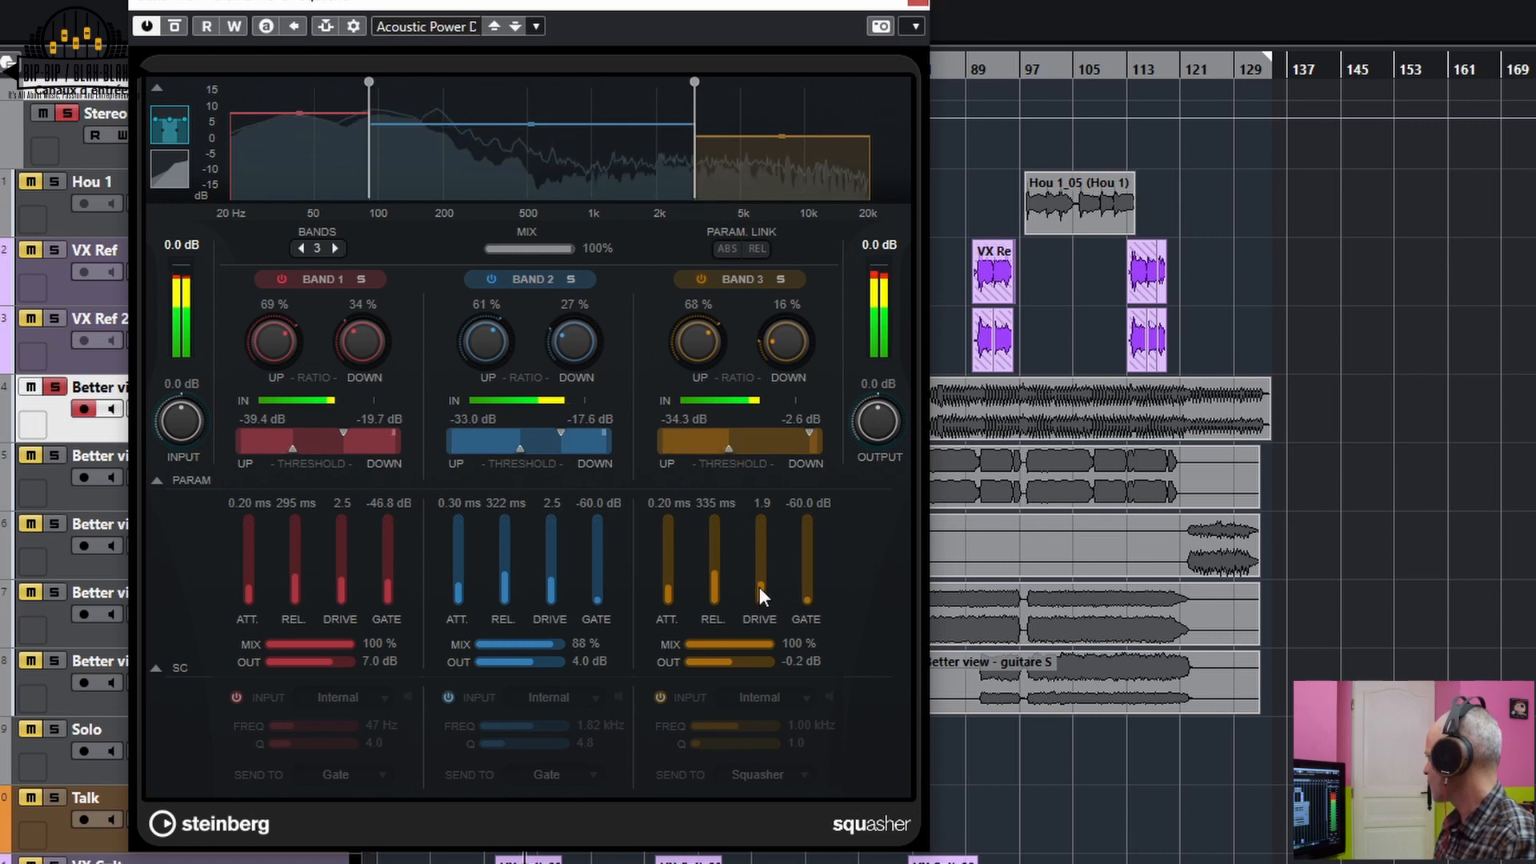
drag(761, 584, 762, 580)
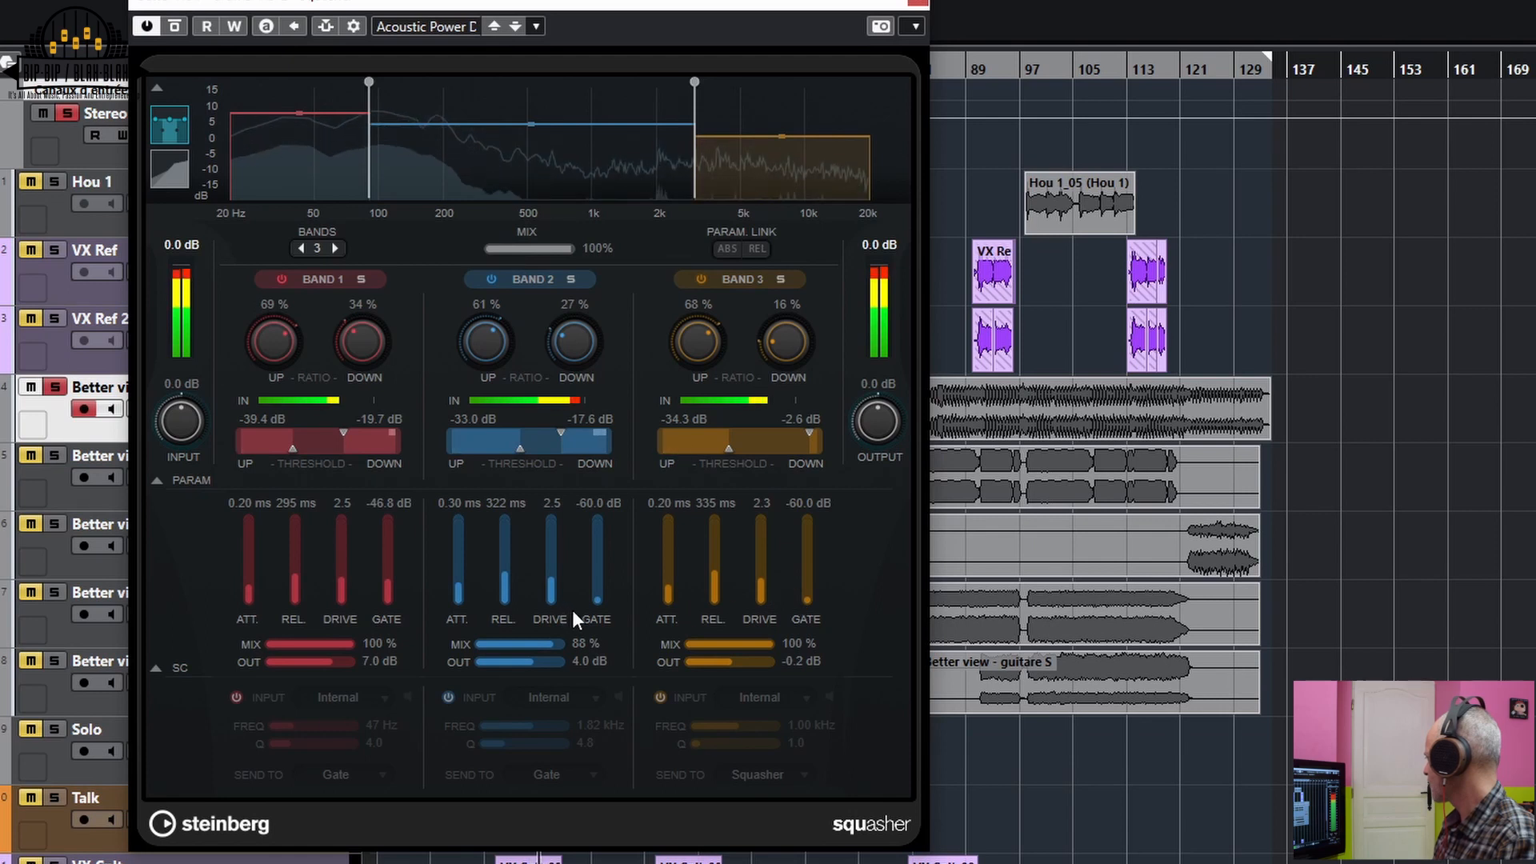
Try Band 2's gate at -37.0 and -46.8 dB while playing and stopping the drums, and settle on -41.9 dB.
drag(597, 600, 601, 568)
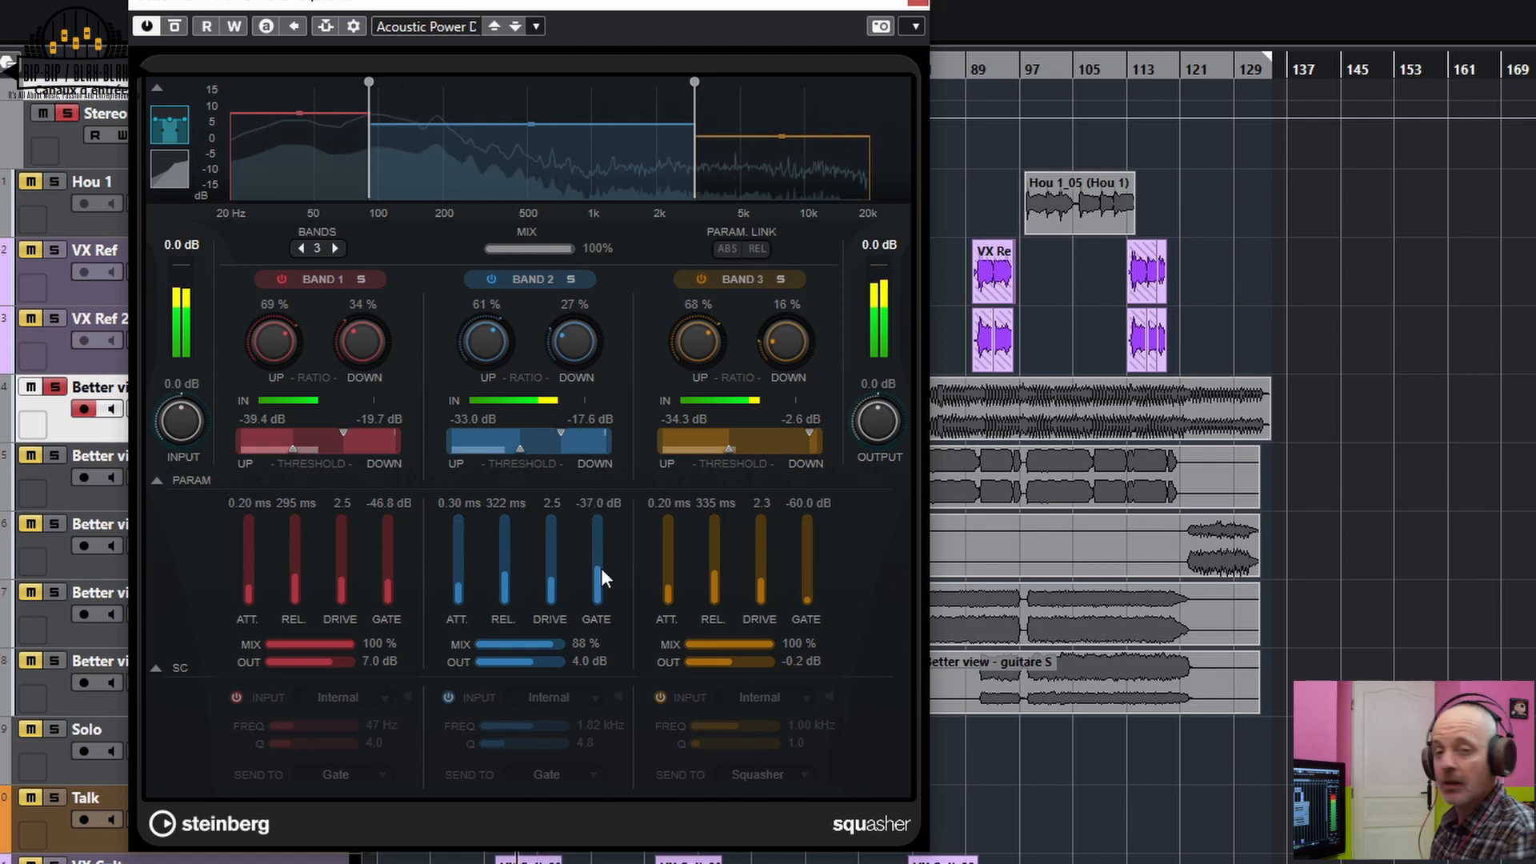
key(space)
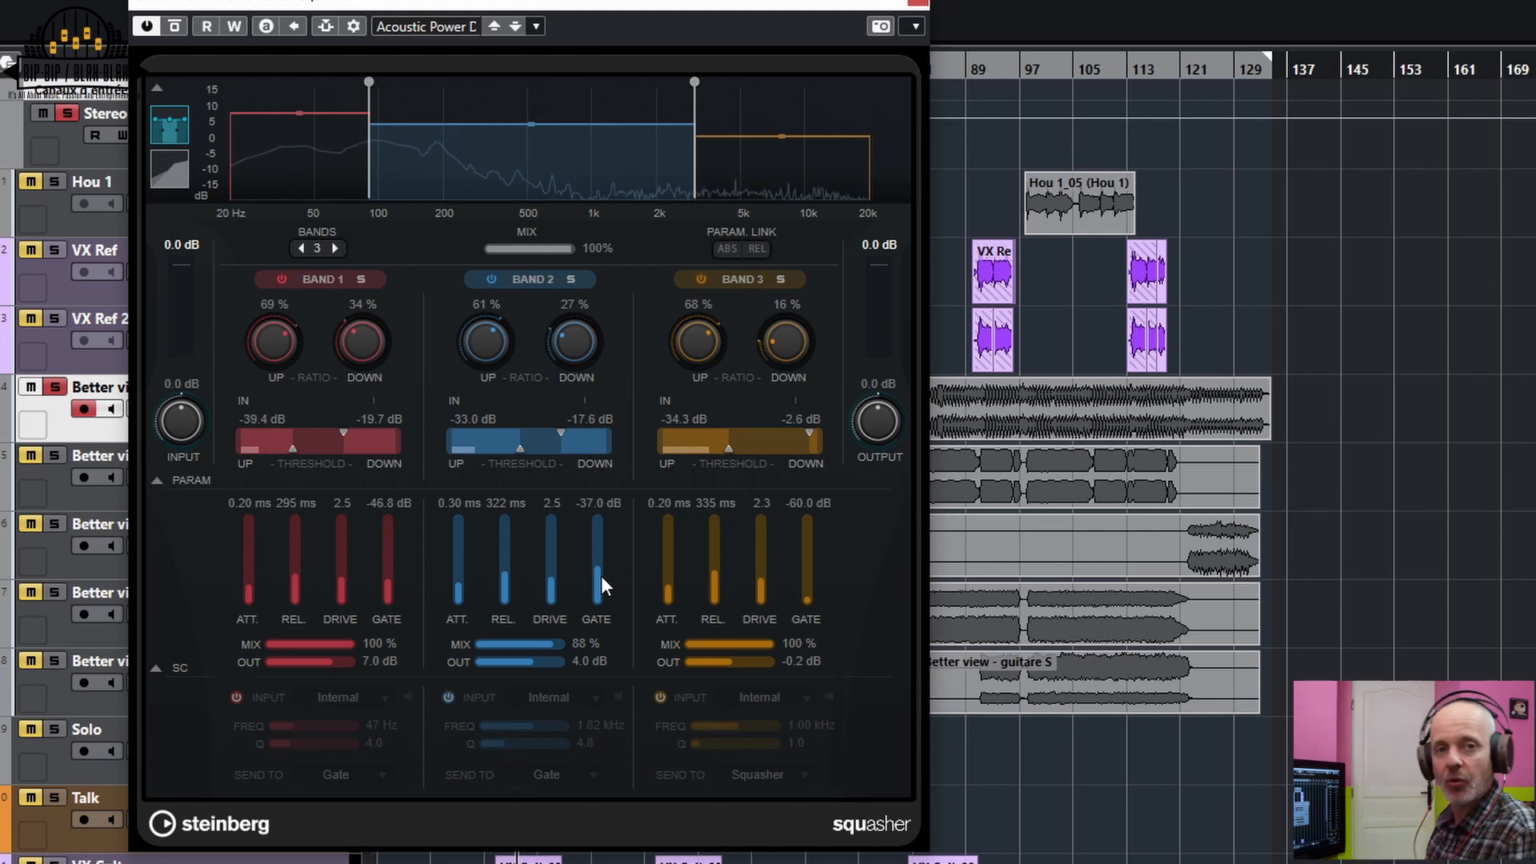
key(space)
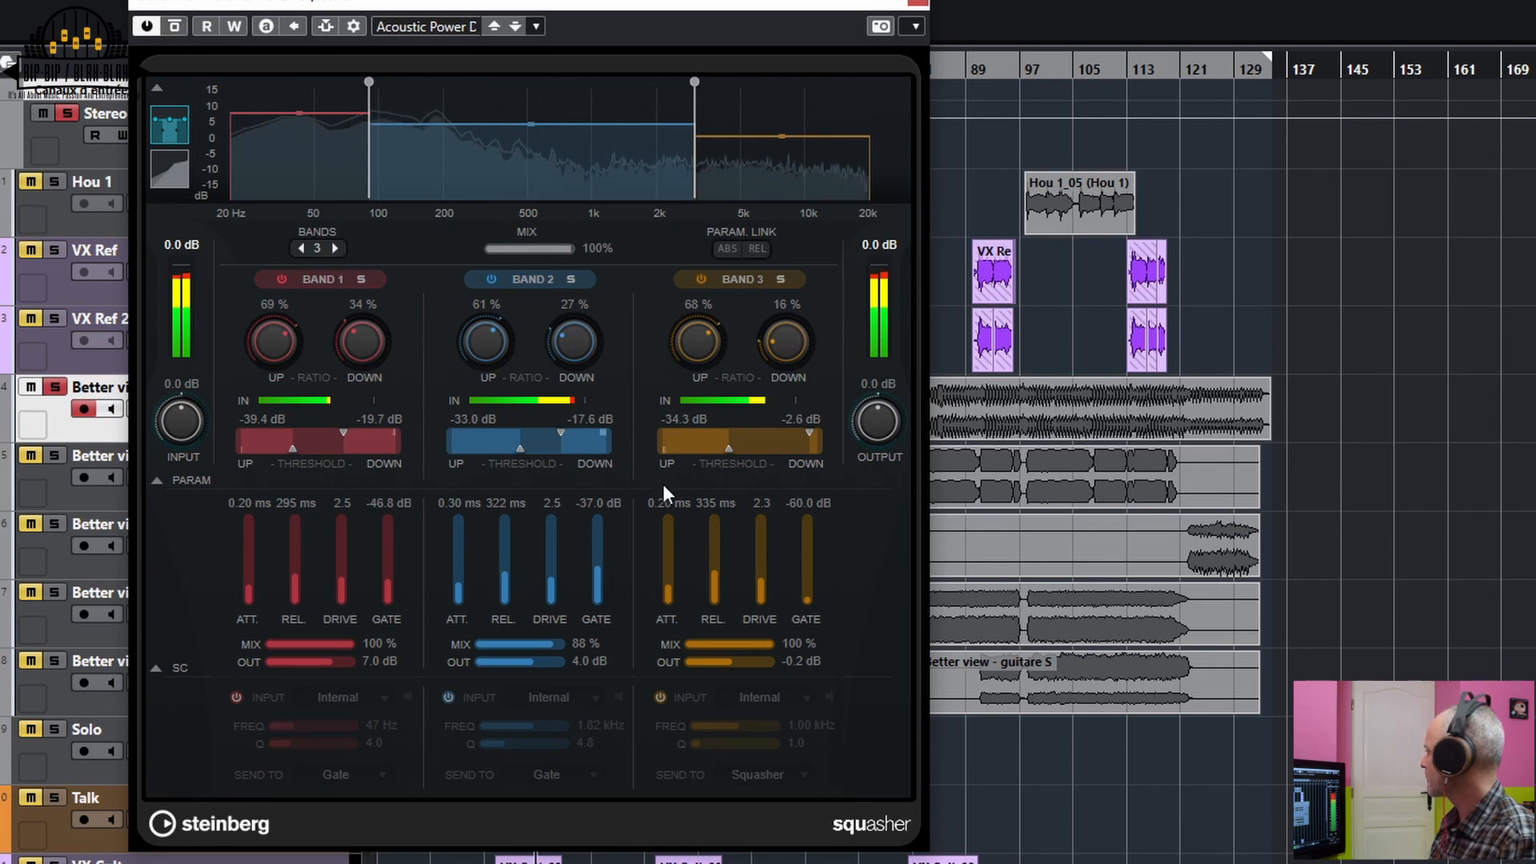
drag(588, 570, 599, 583)
key(space)
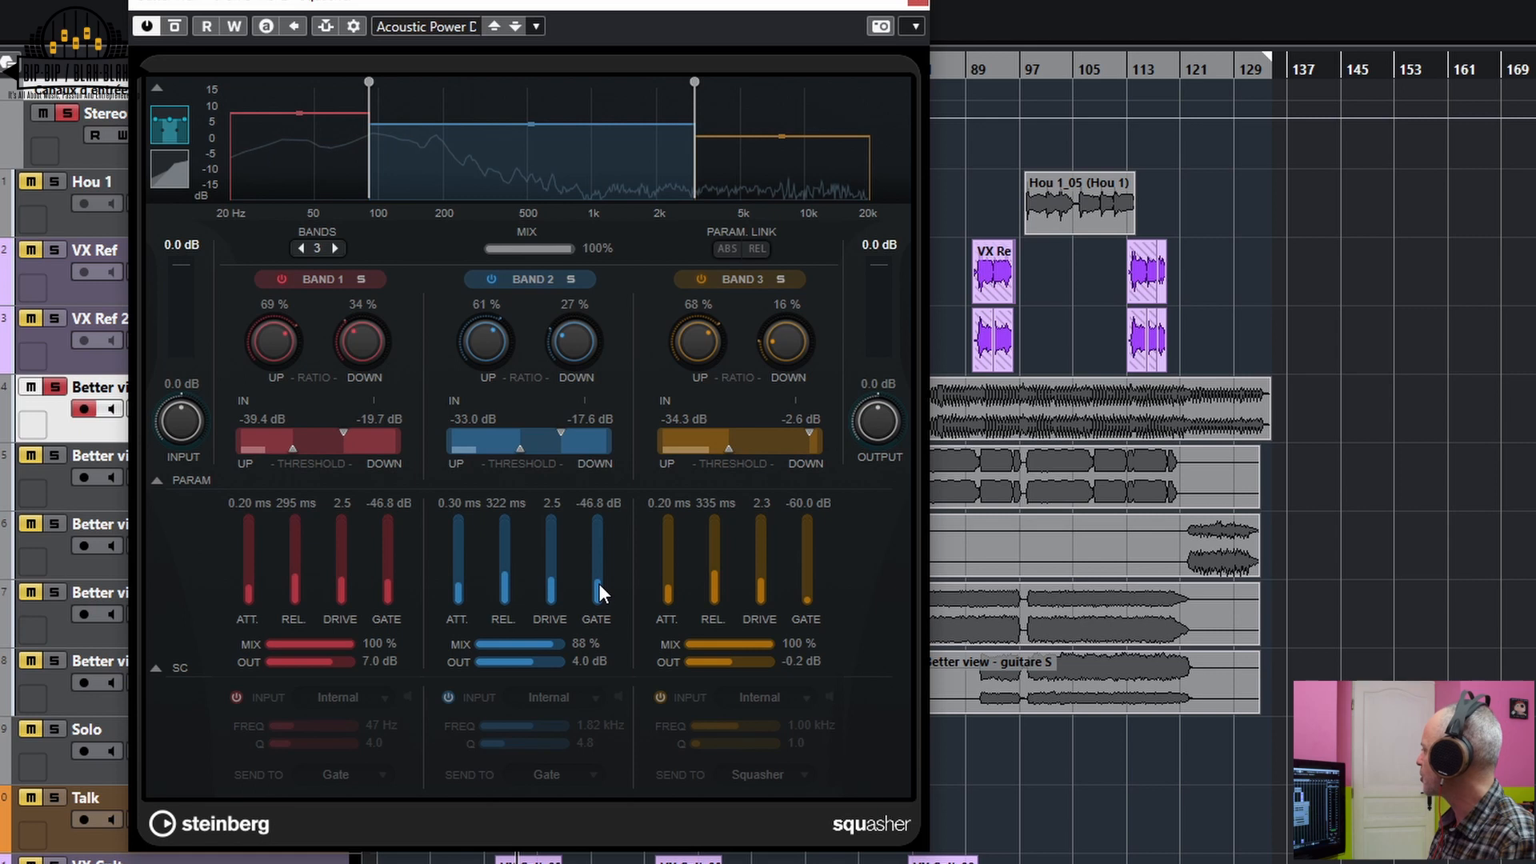
key(space)
drag(599, 584, 601, 576)
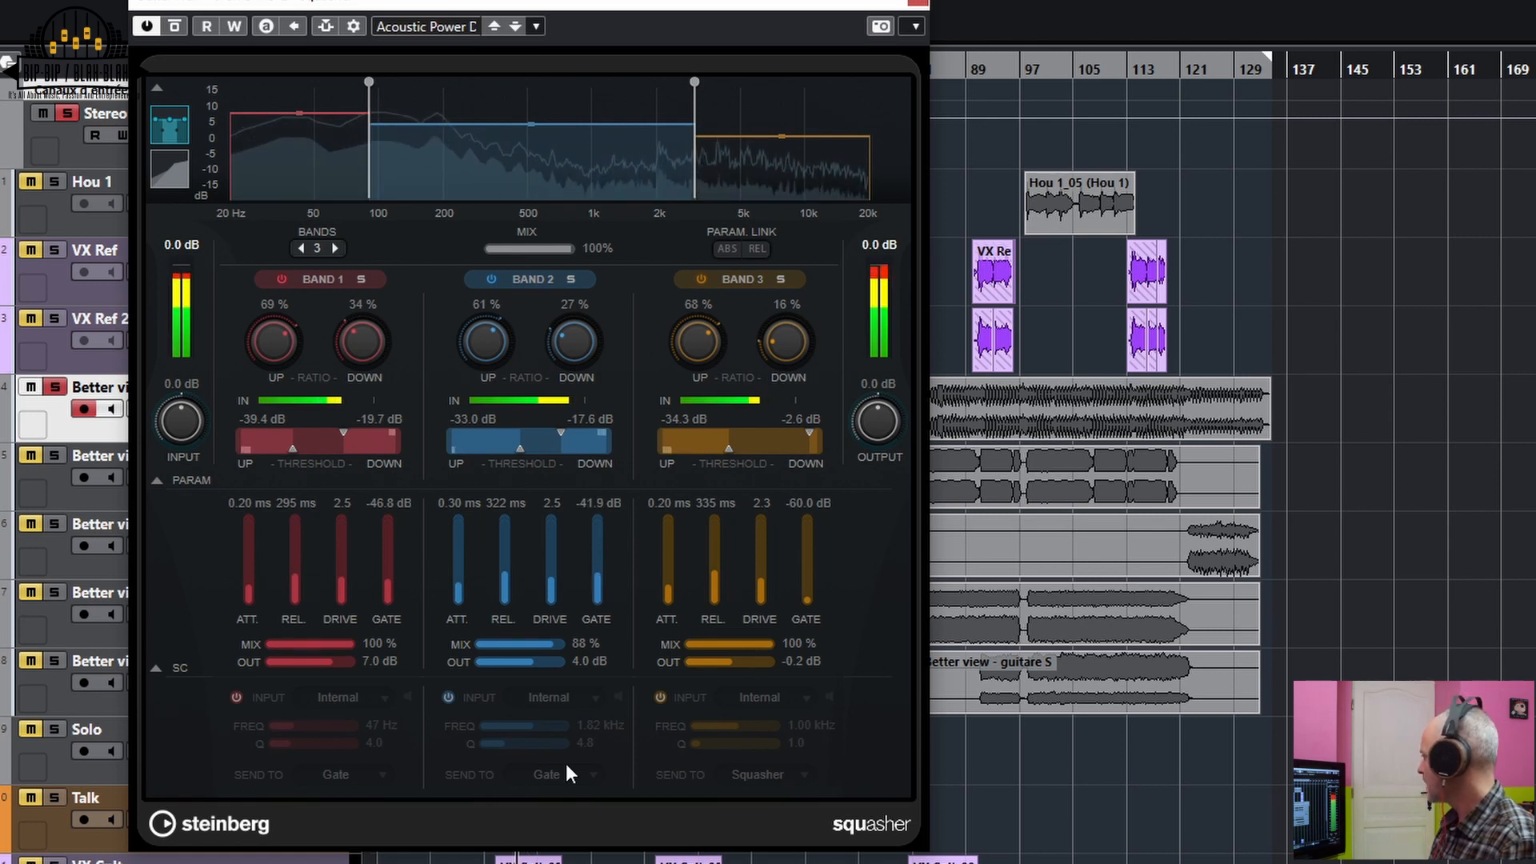
Enable Band 2's internal side-chain feeding the gate, compare it on and off, and set its Q to 8.0.
click(448, 697)
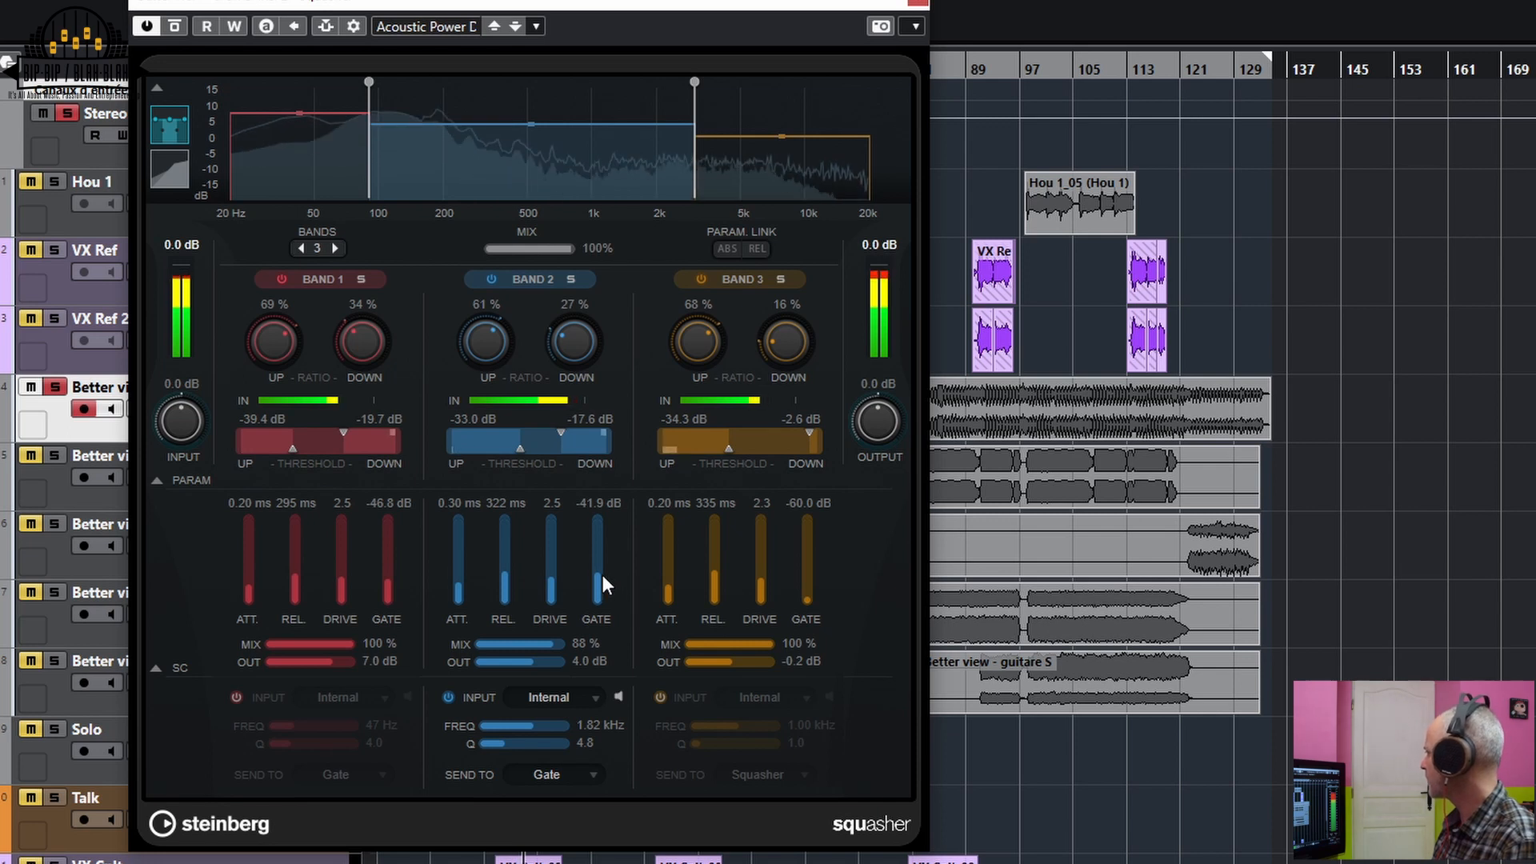
click(450, 698)
click(450, 696)
drag(490, 742, 513, 742)
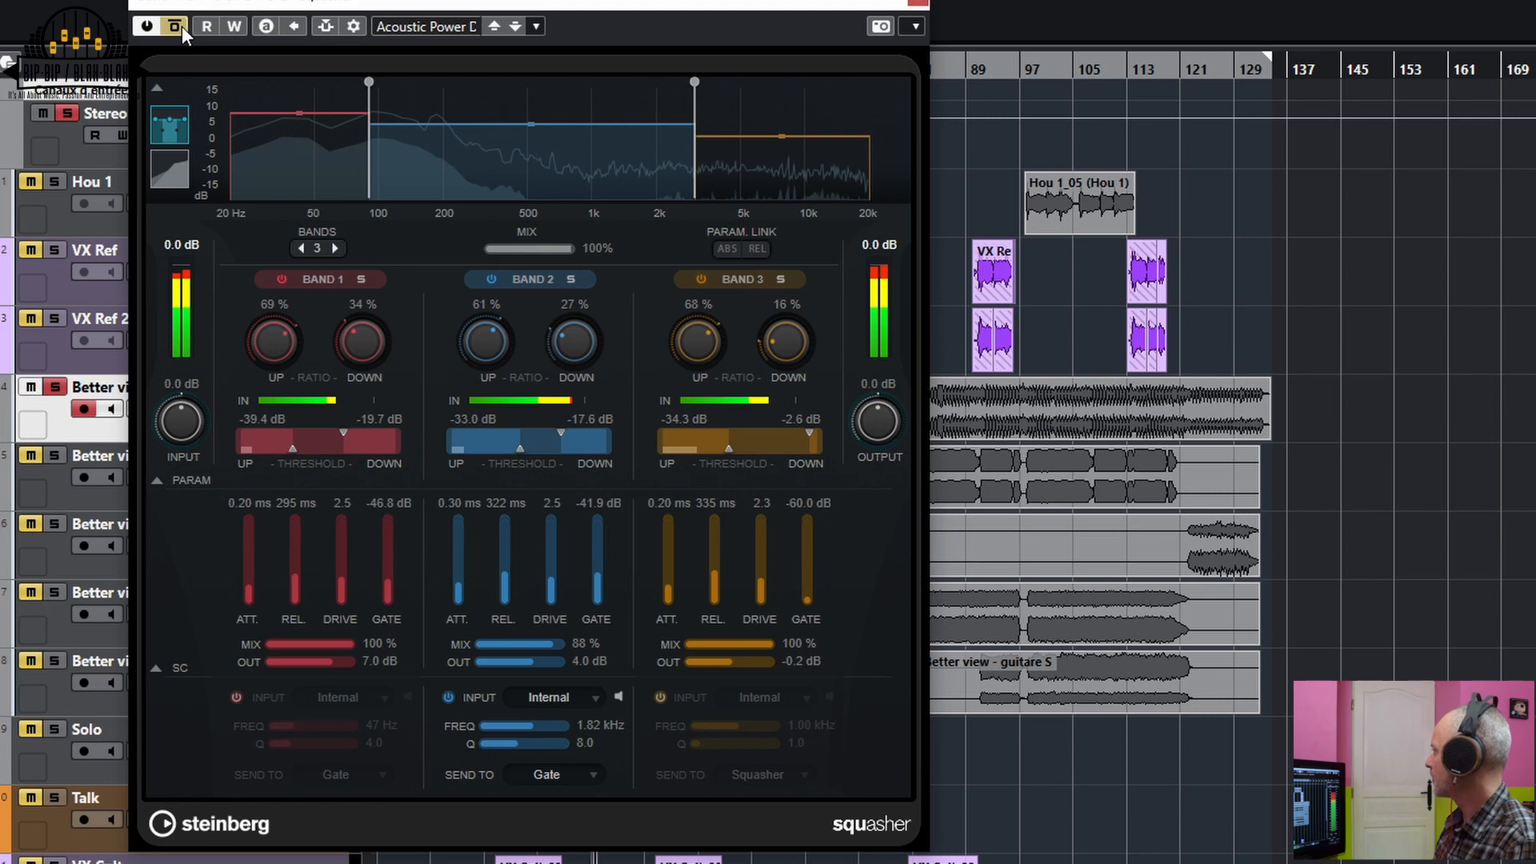
Lower the overall output to -3.1 dB, compare the drums with the effect bypassed, and readjust the output to -2.4 dB.
drag(880, 426, 877, 439)
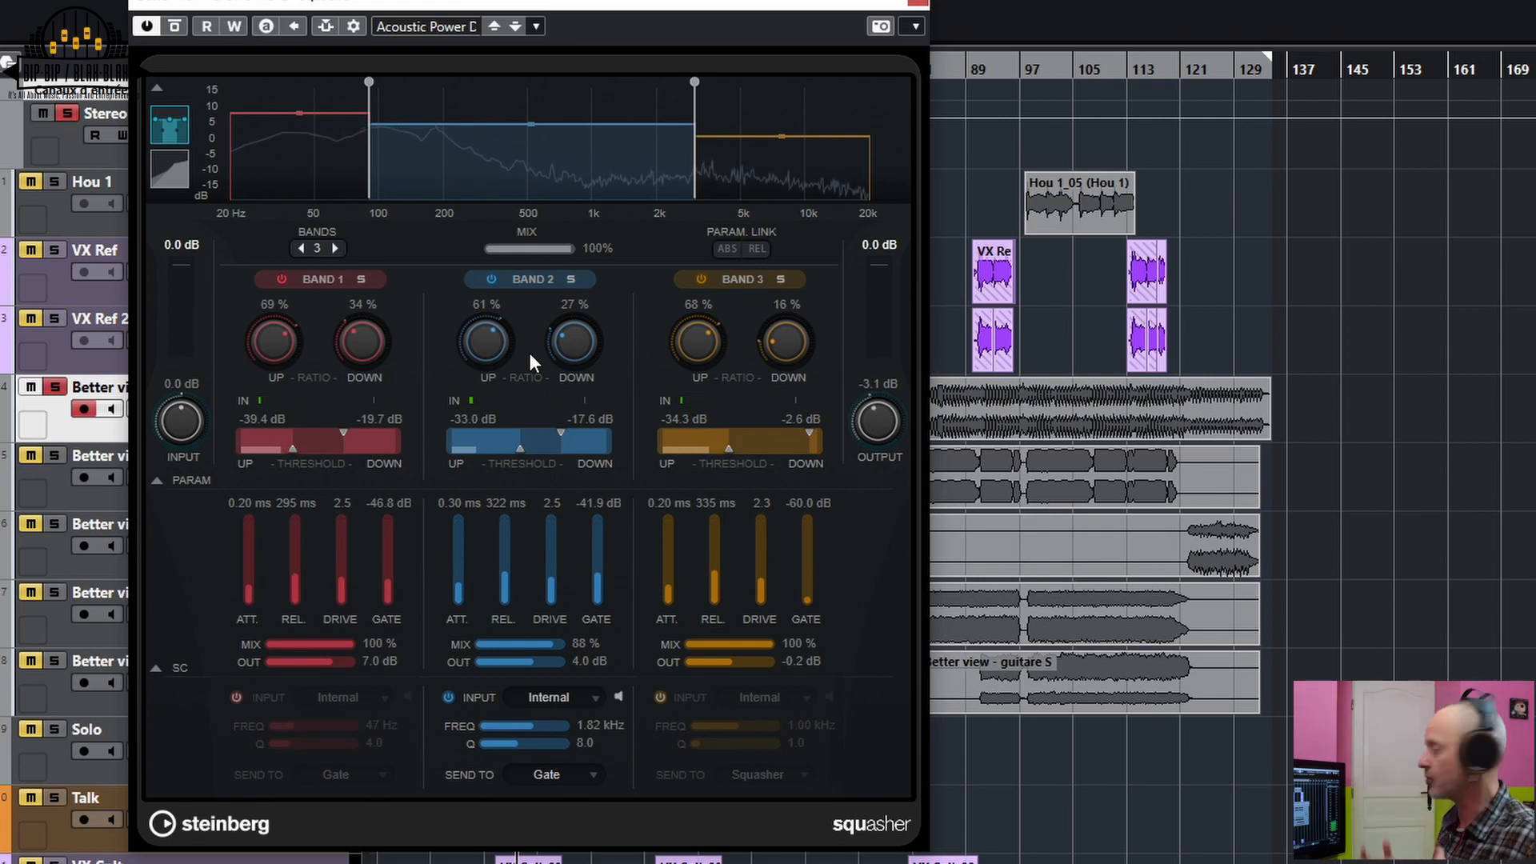
click(145, 29)
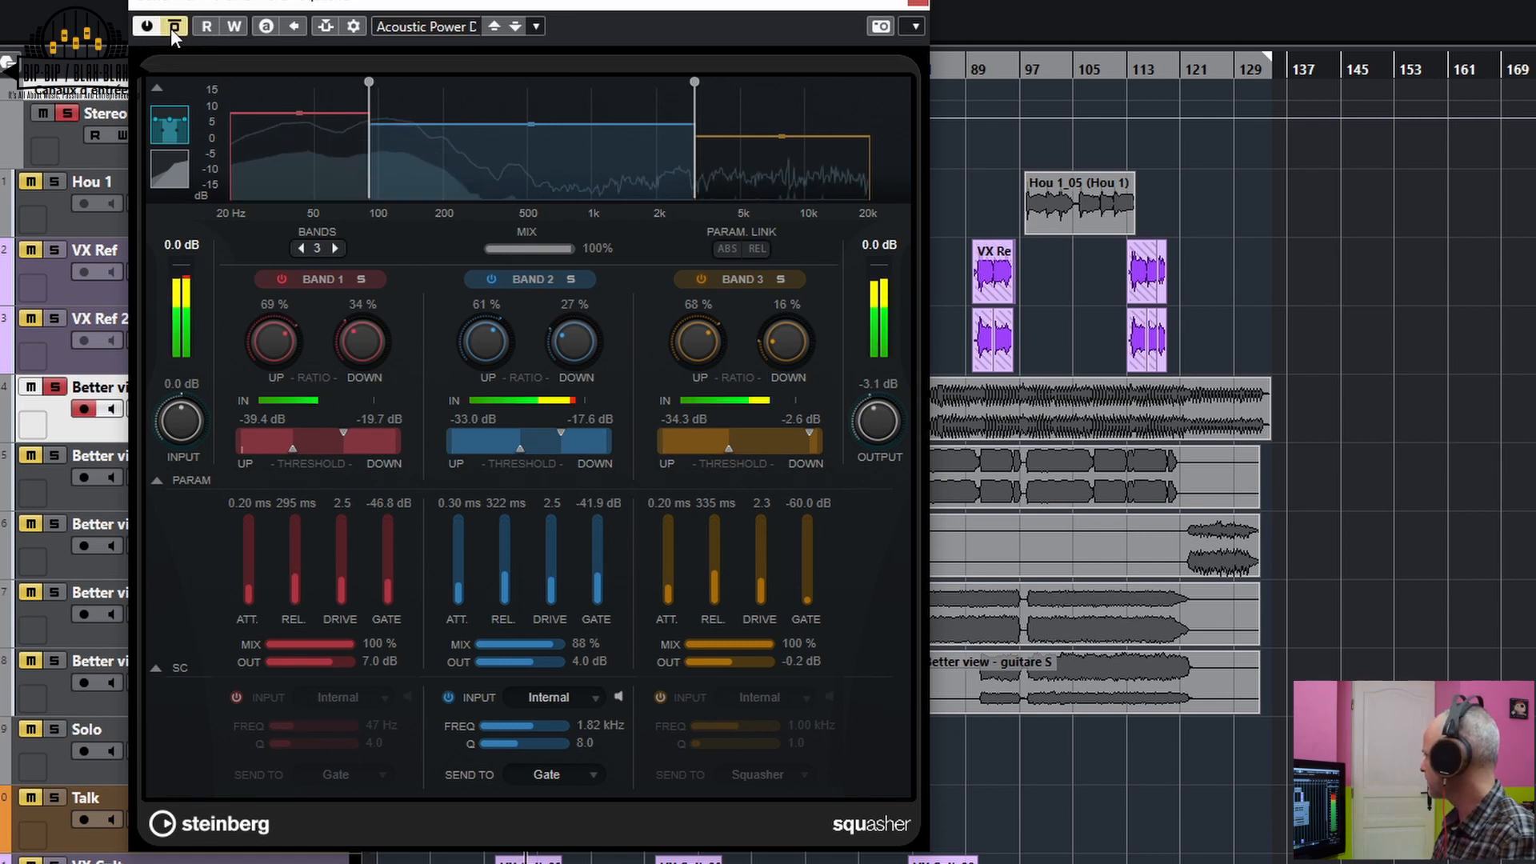
click(170, 27)
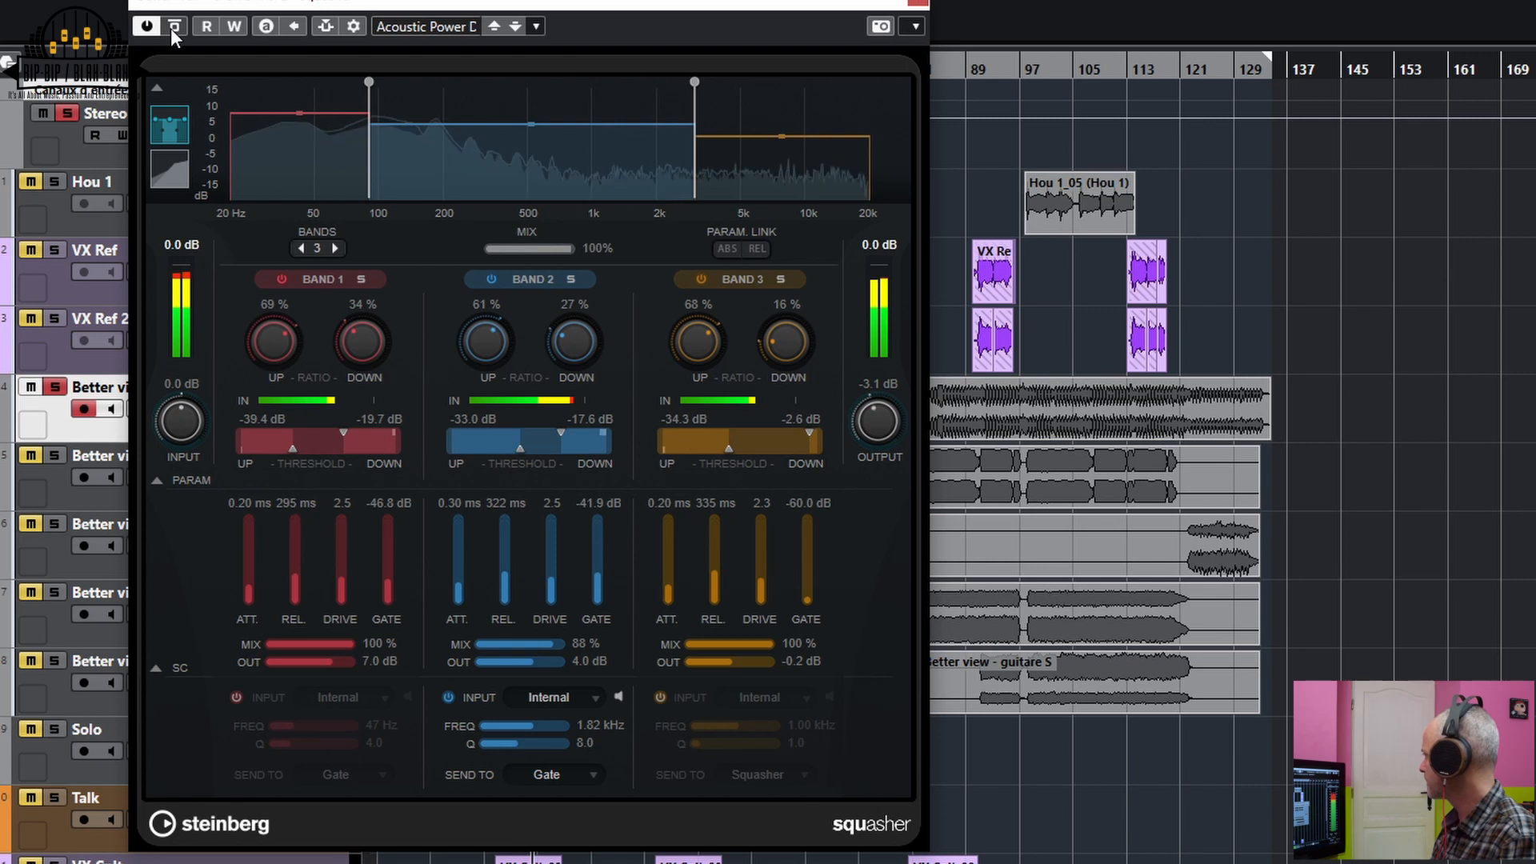
drag(885, 426, 886, 420)
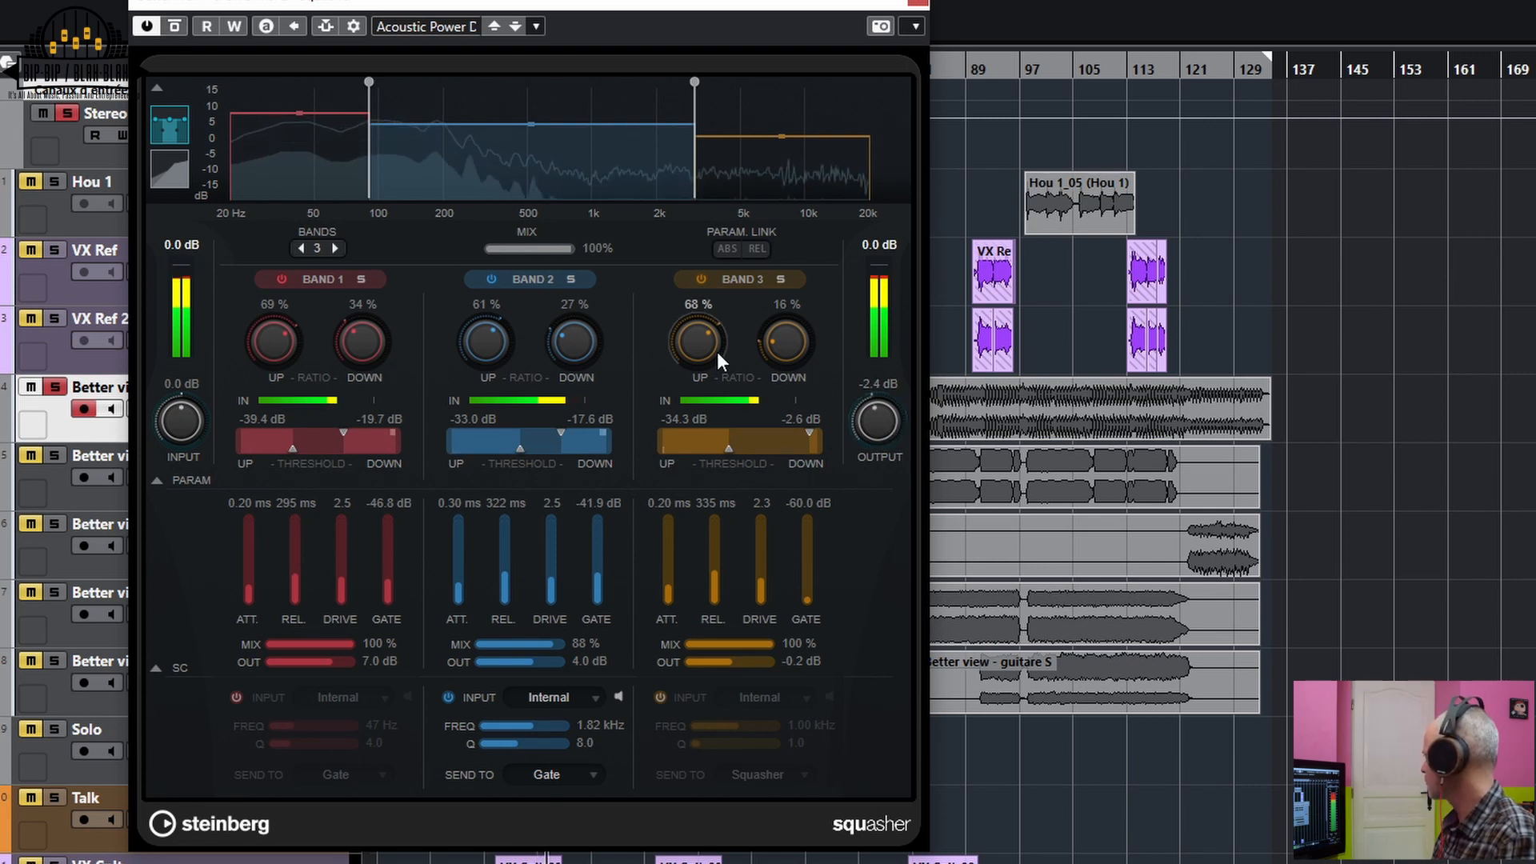
Set Band 3's up ratio to 70 %, try higher up thresholds, and set the thresholds to -35.1 dB up and -21.4 dB down.
drag(704, 343, 705, 338)
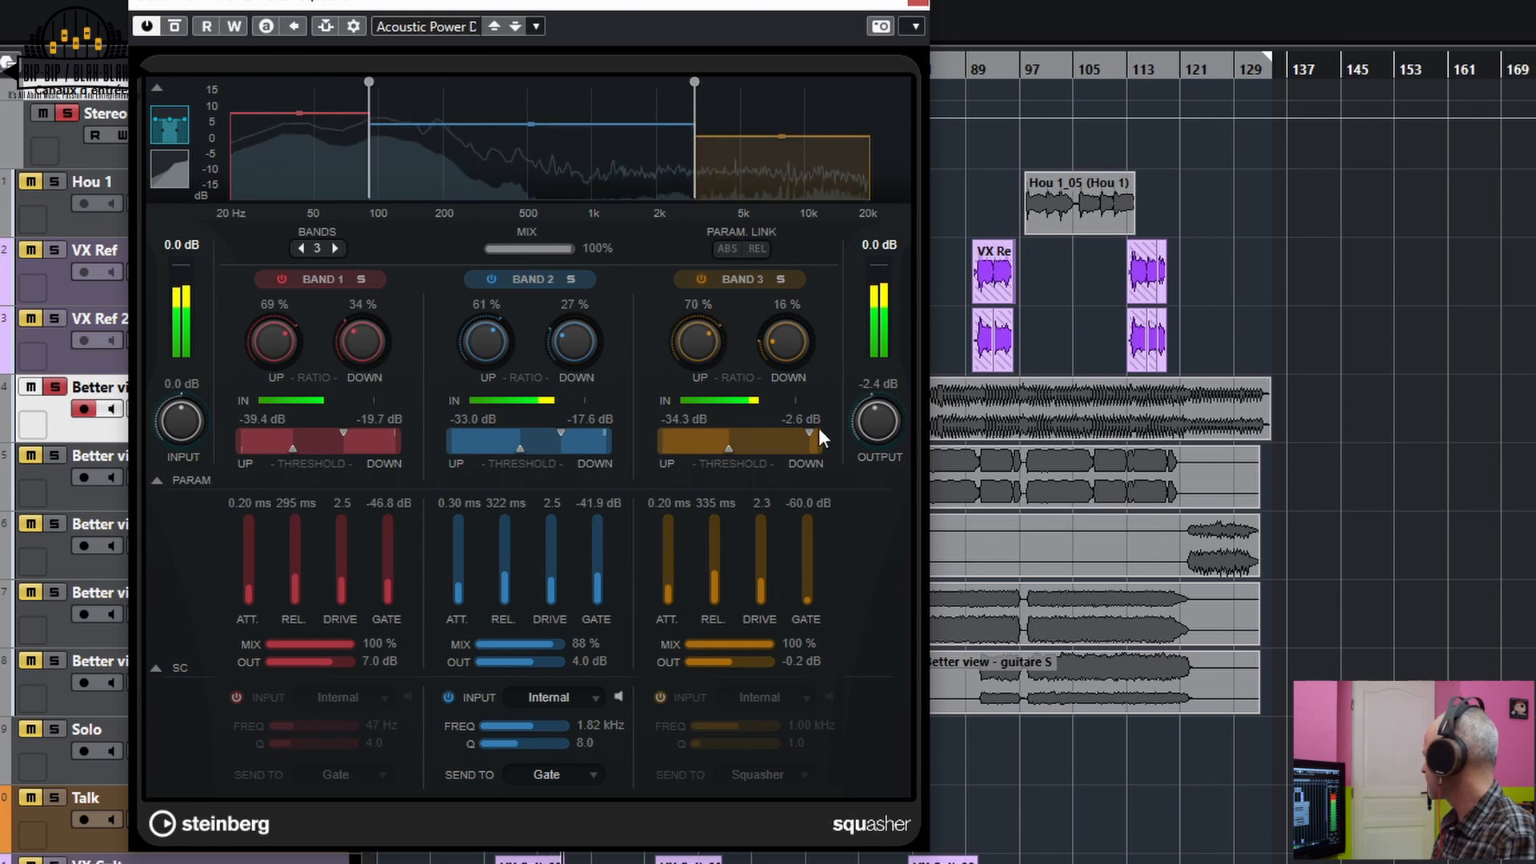
drag(729, 448, 759, 453)
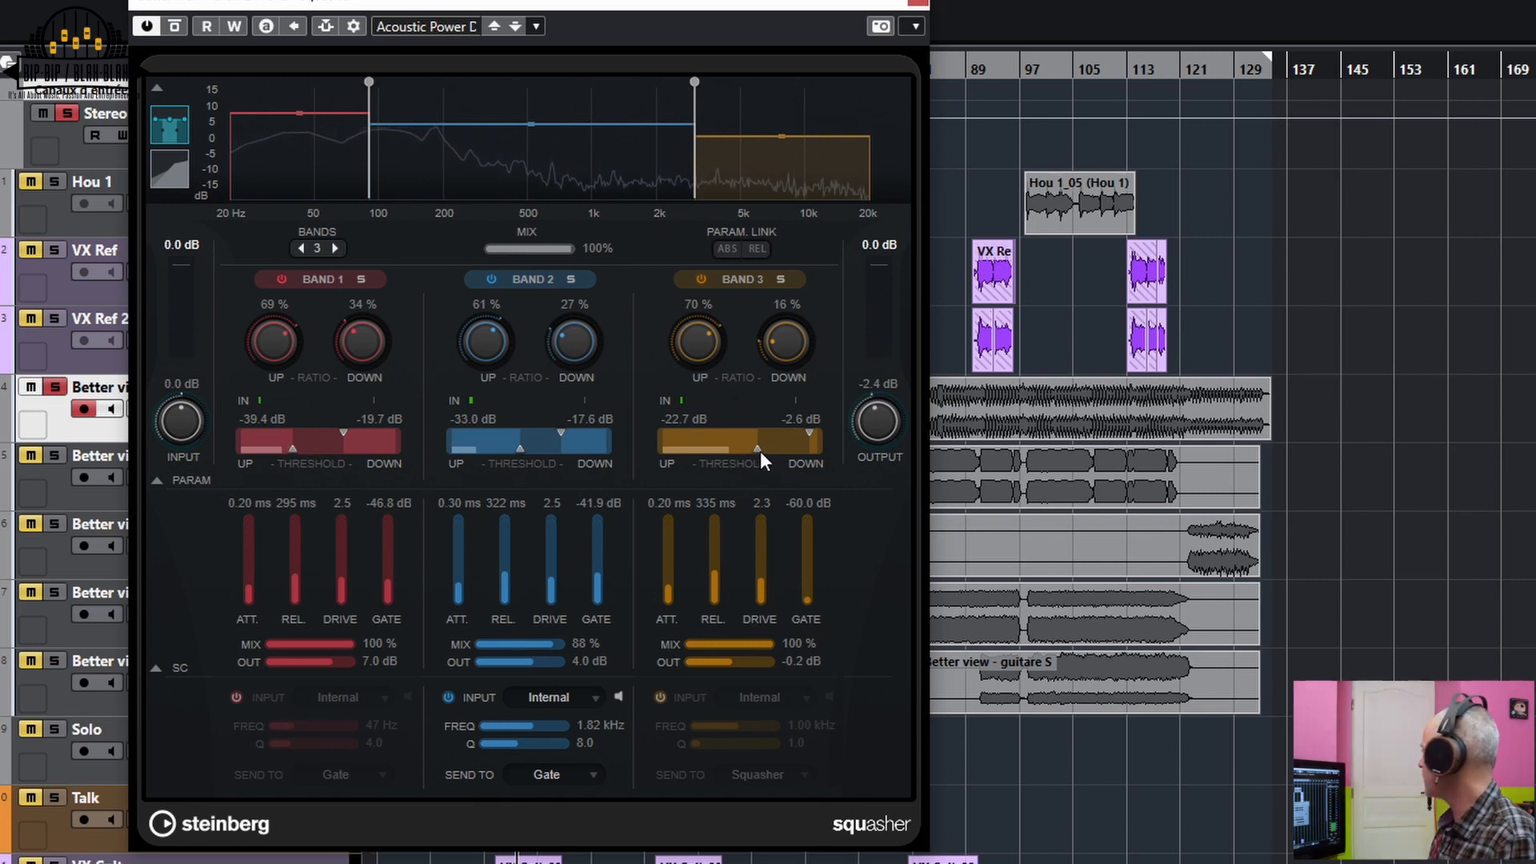
drag(762, 449, 785, 450)
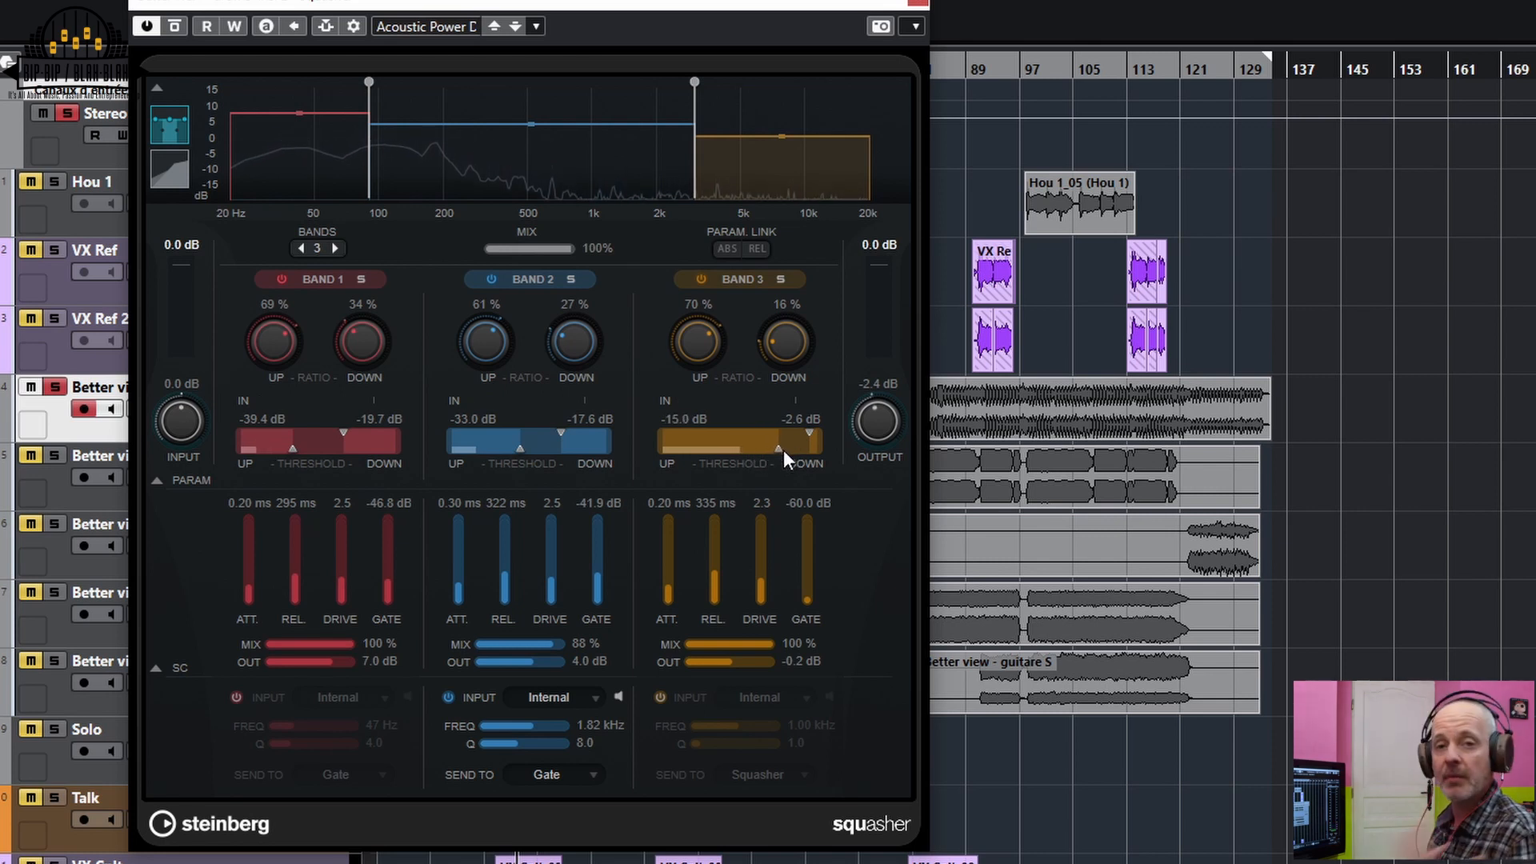
key(space)
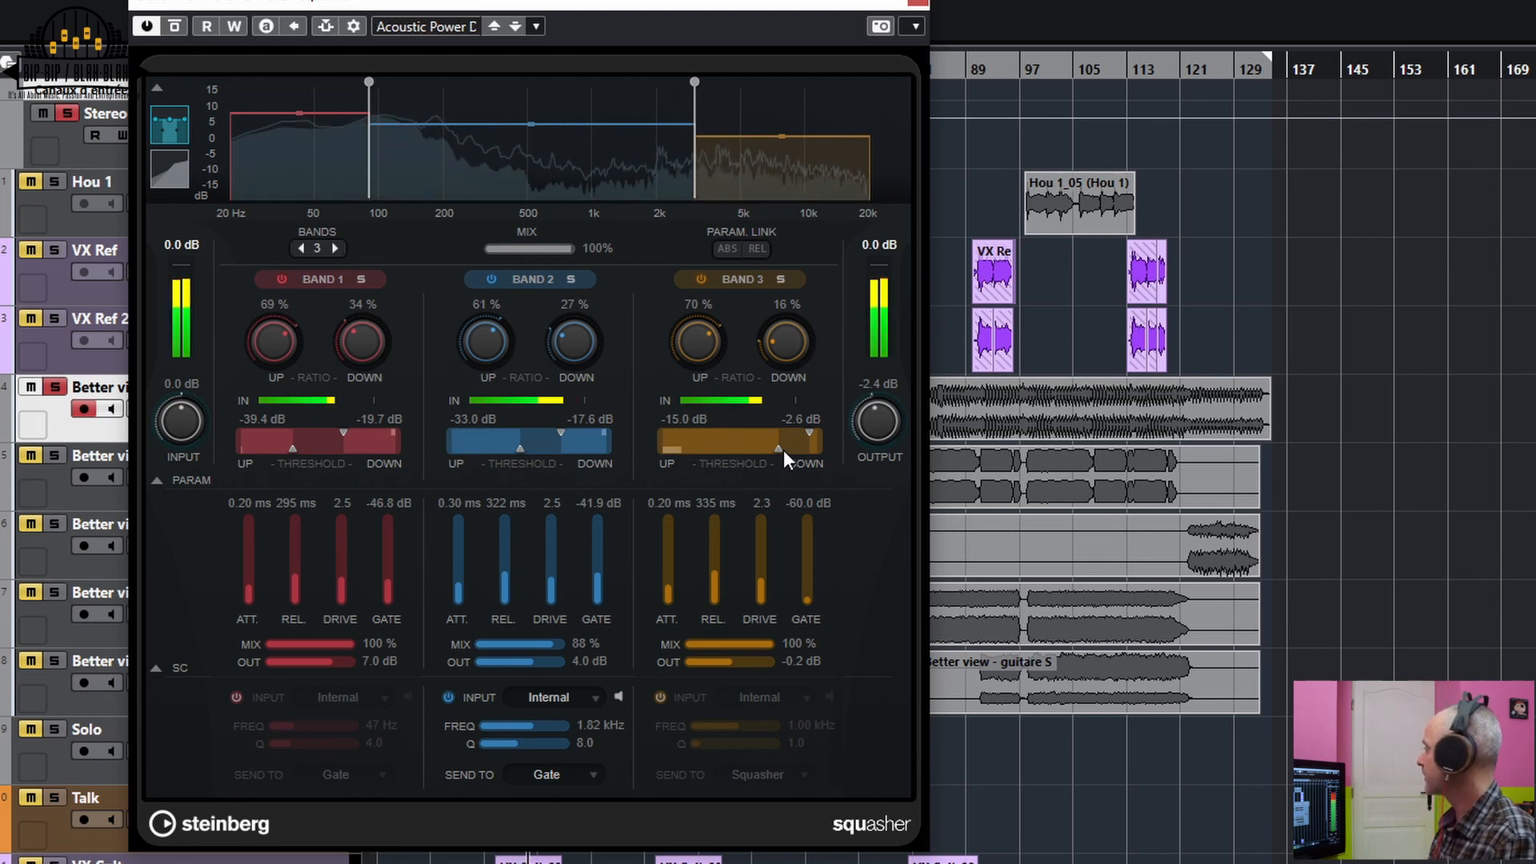
mouse_move(784, 450)
mouse_down()
mouse_move(732, 444)
mouse_move(778, 429)
mouse_move(764, 431)
mouse_up()
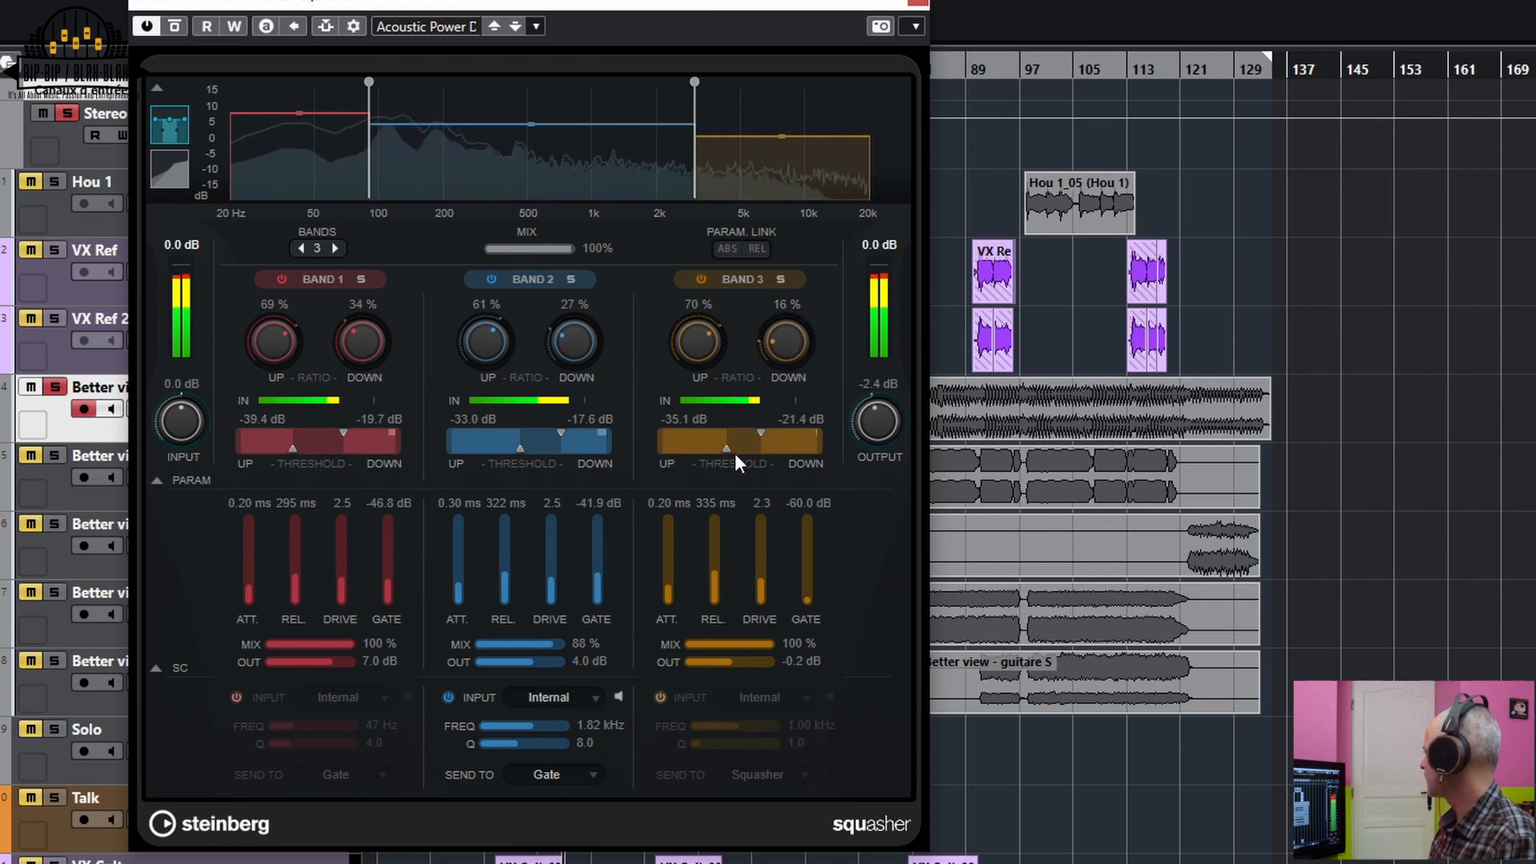
Try Band 3's down ratio at 88 %, bring it back to 17 %, and set the band's drive to 2.5.
drag(790, 351, 802, 203)
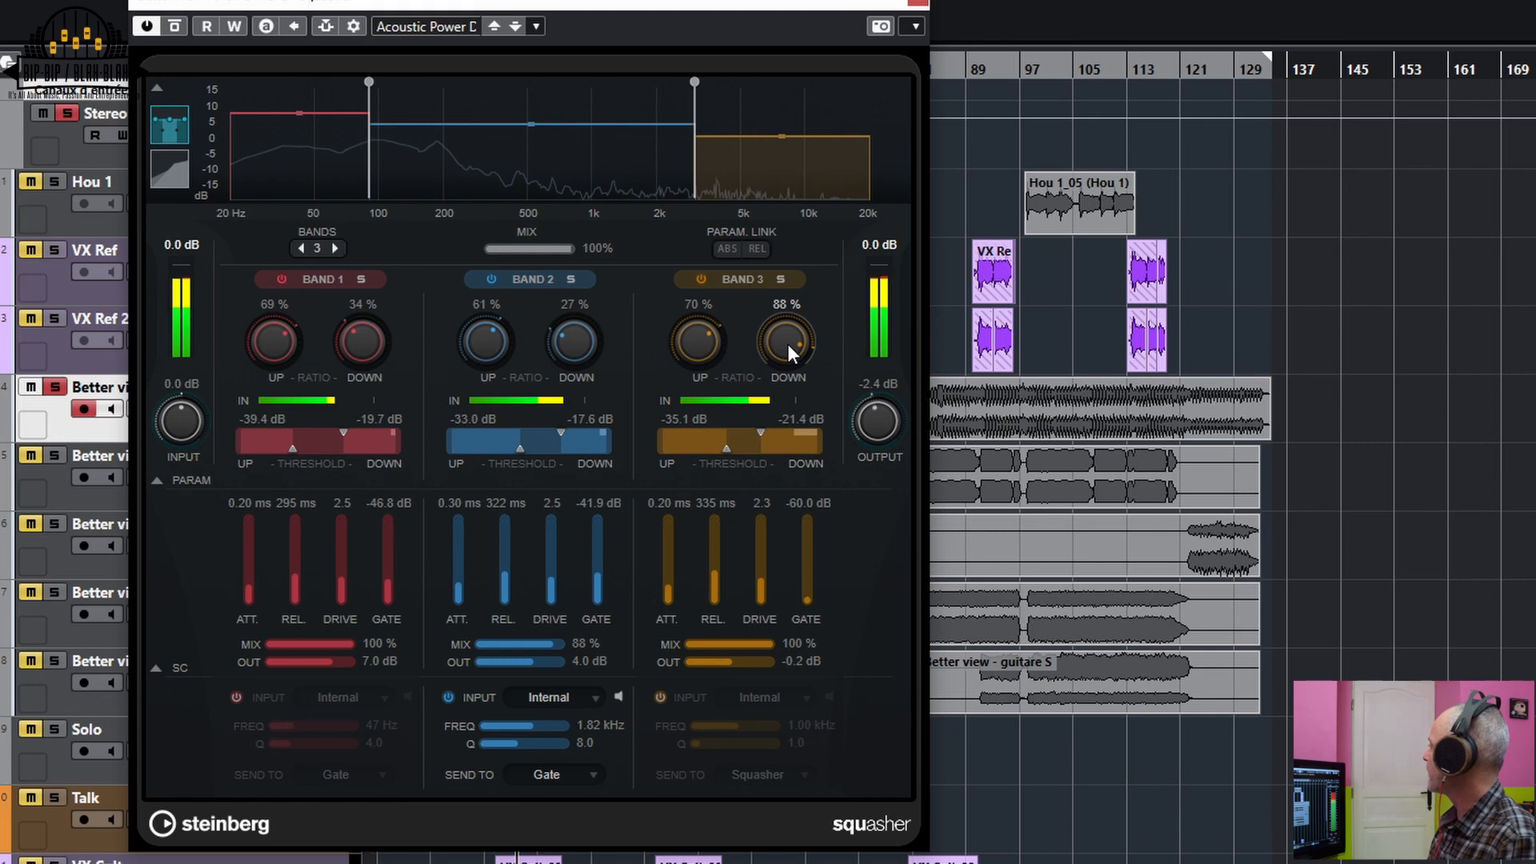
drag(788, 344, 784, 508)
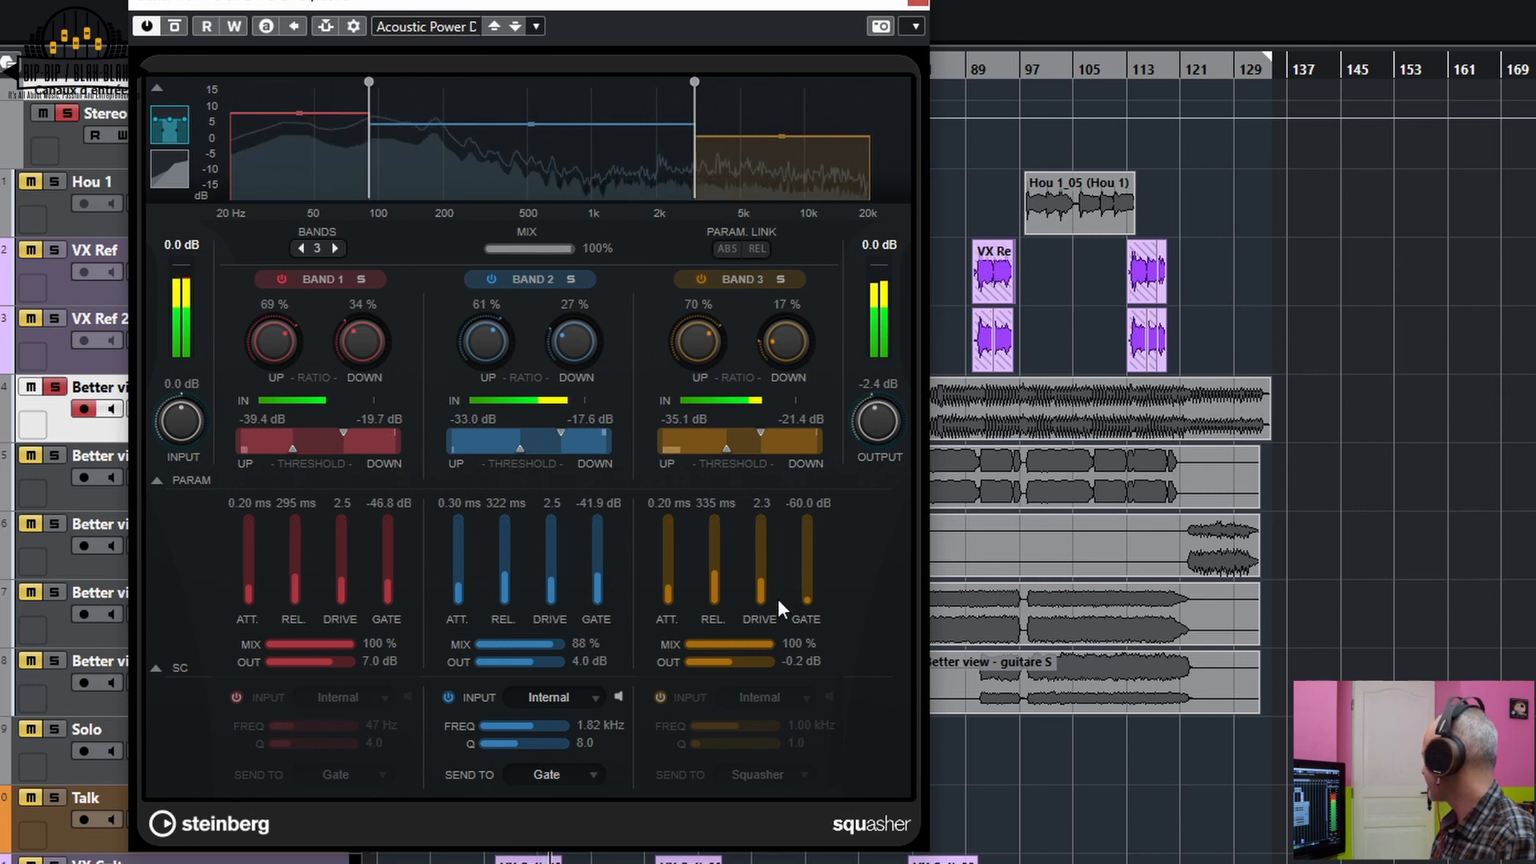
drag(764, 583, 763, 581)
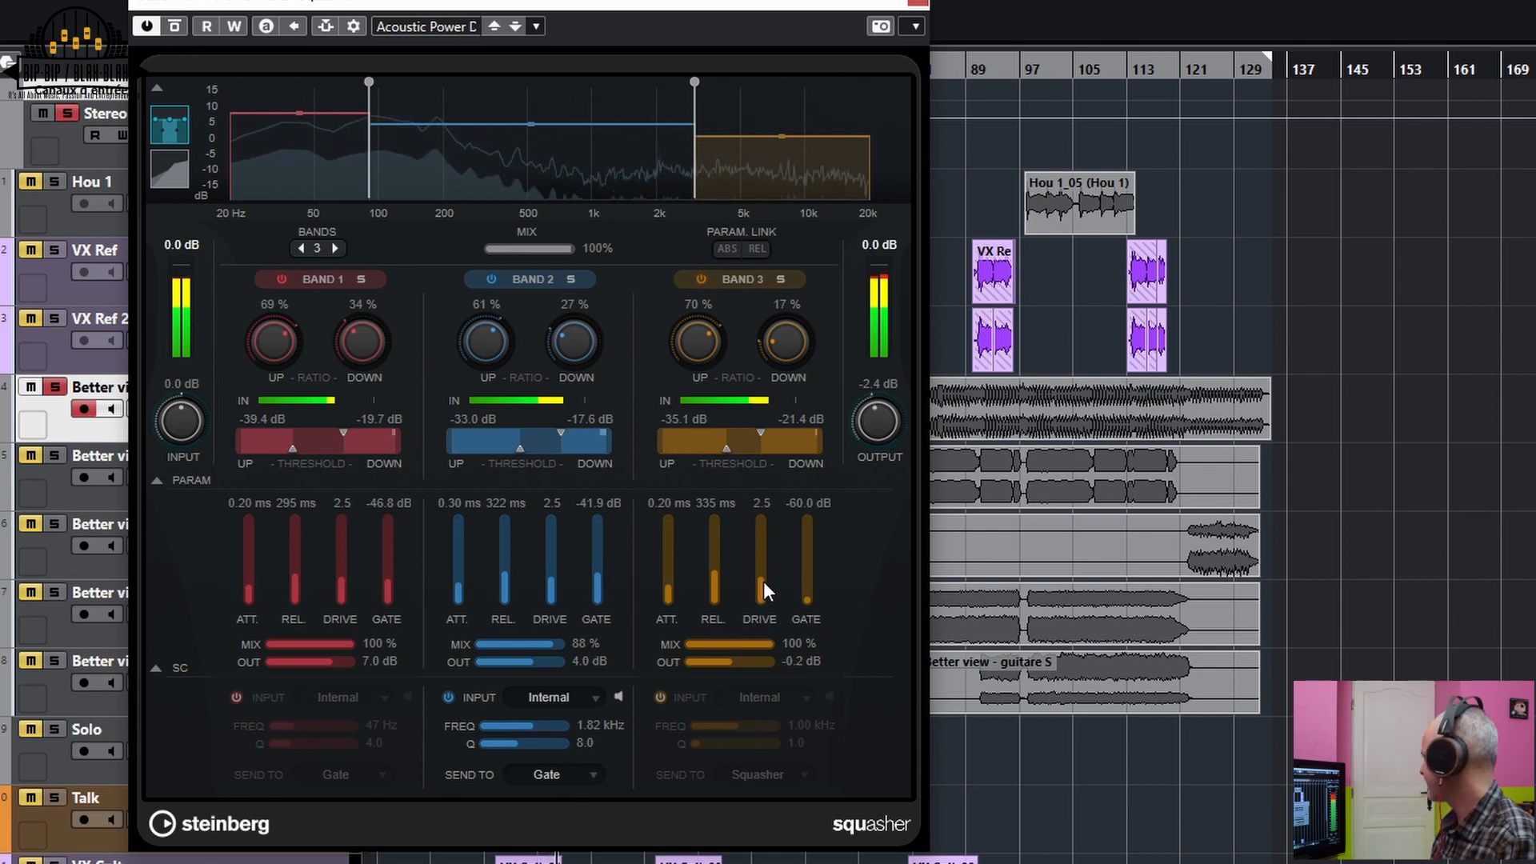
Set Band 1's drive to 4.5 and gate to -50.1 dB, and compare the drums with the whole effect bypassed.
drag(340, 580, 342, 560)
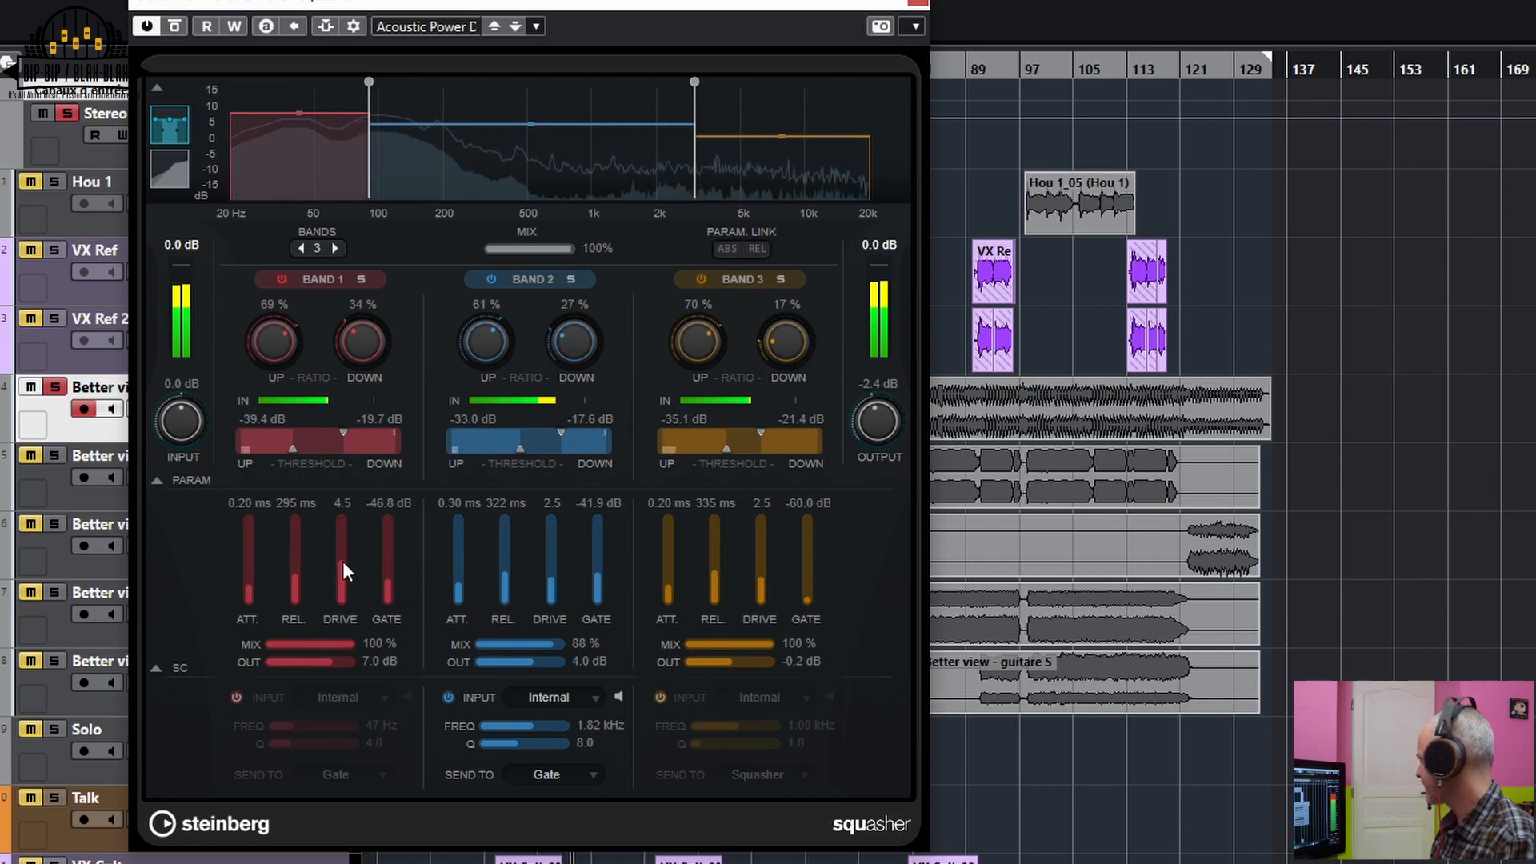
drag(391, 585, 390, 589)
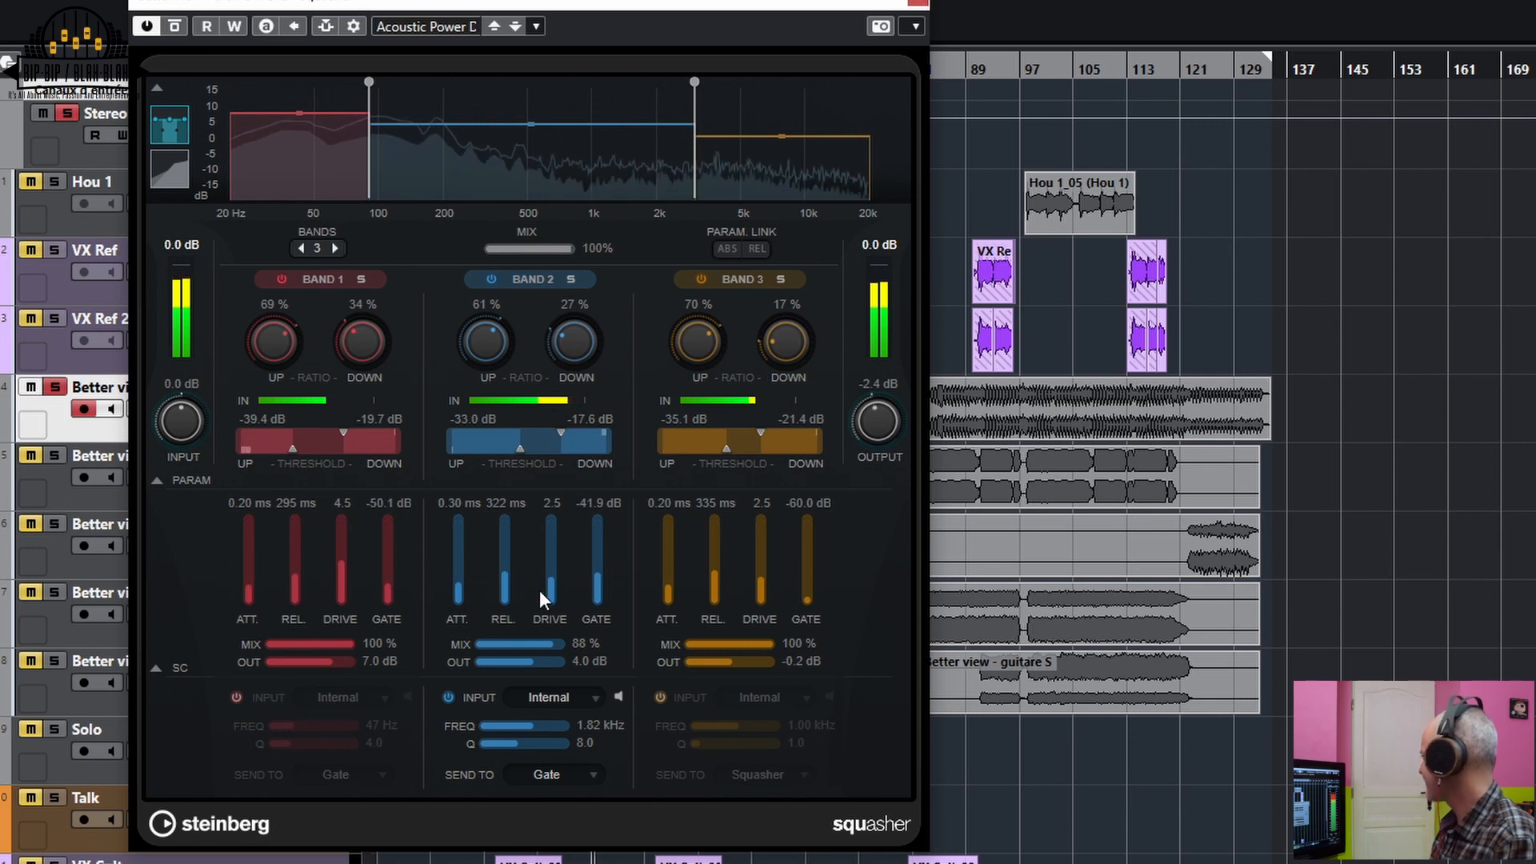
mouse_move(305, 101)
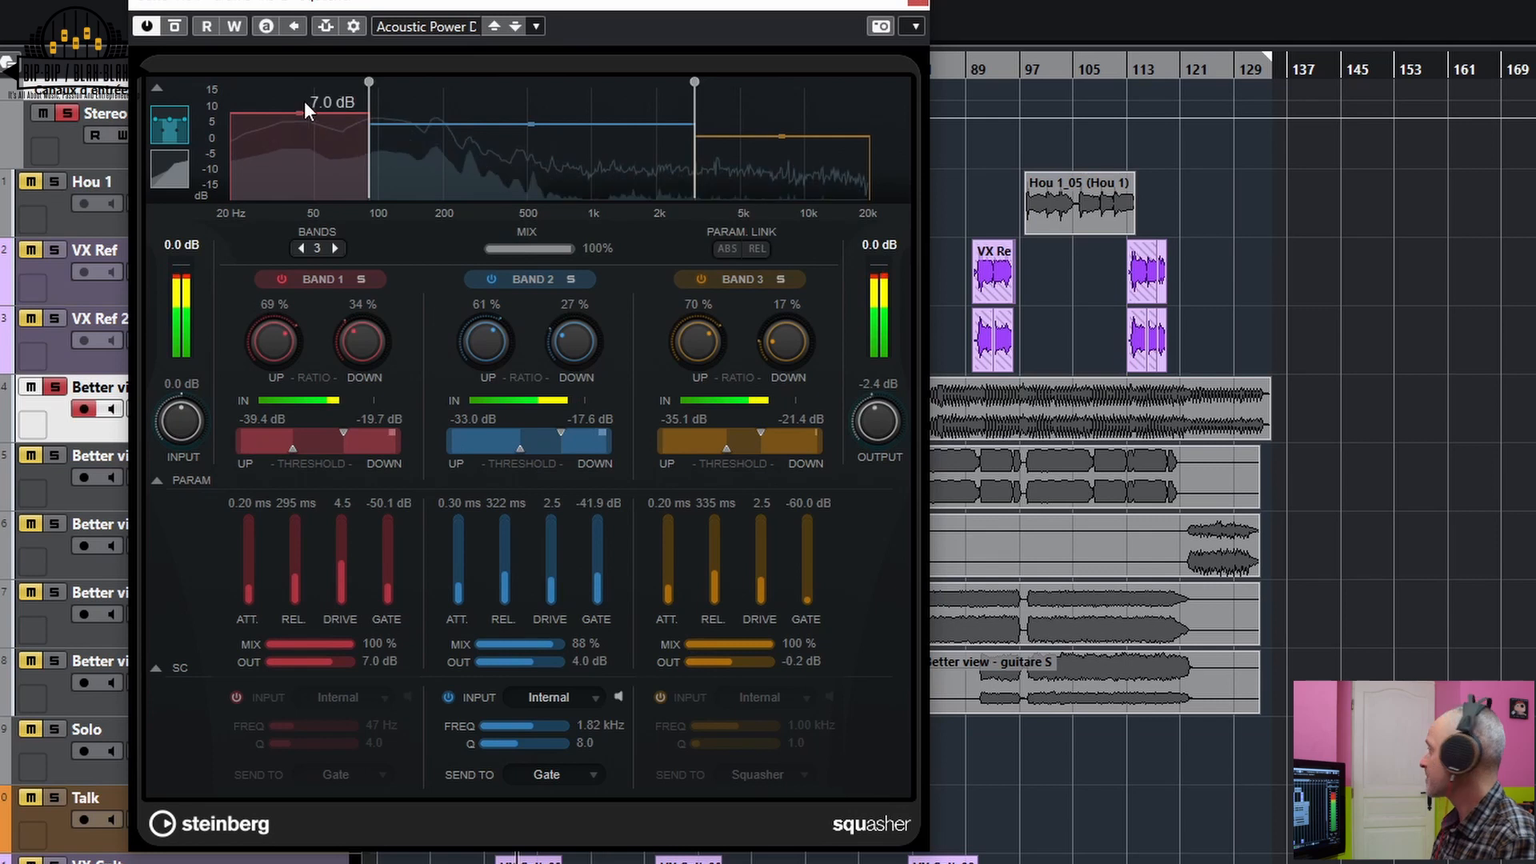
click(175, 26)
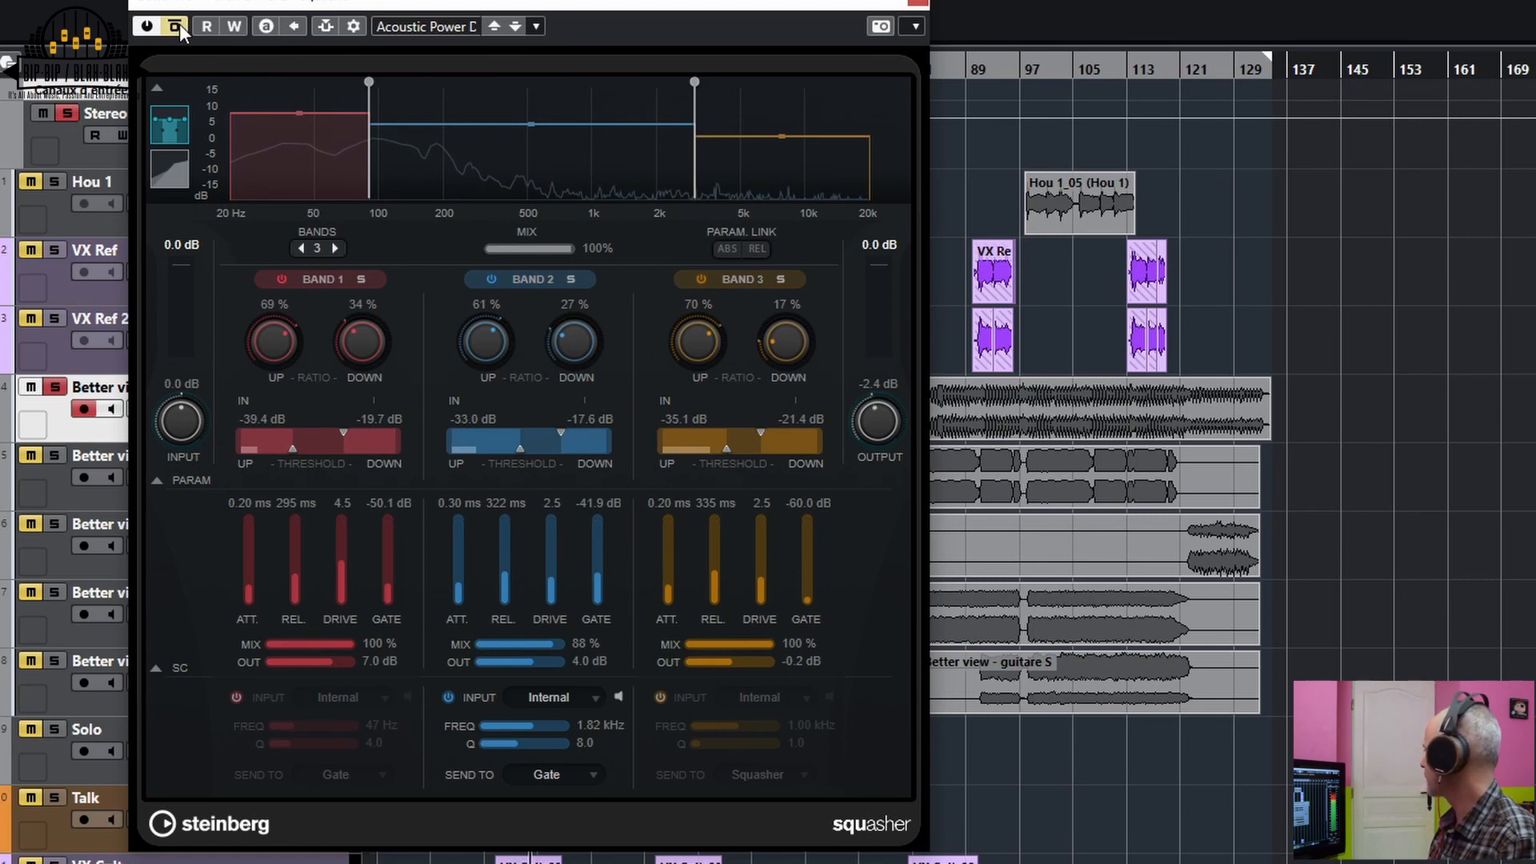
click(179, 23)
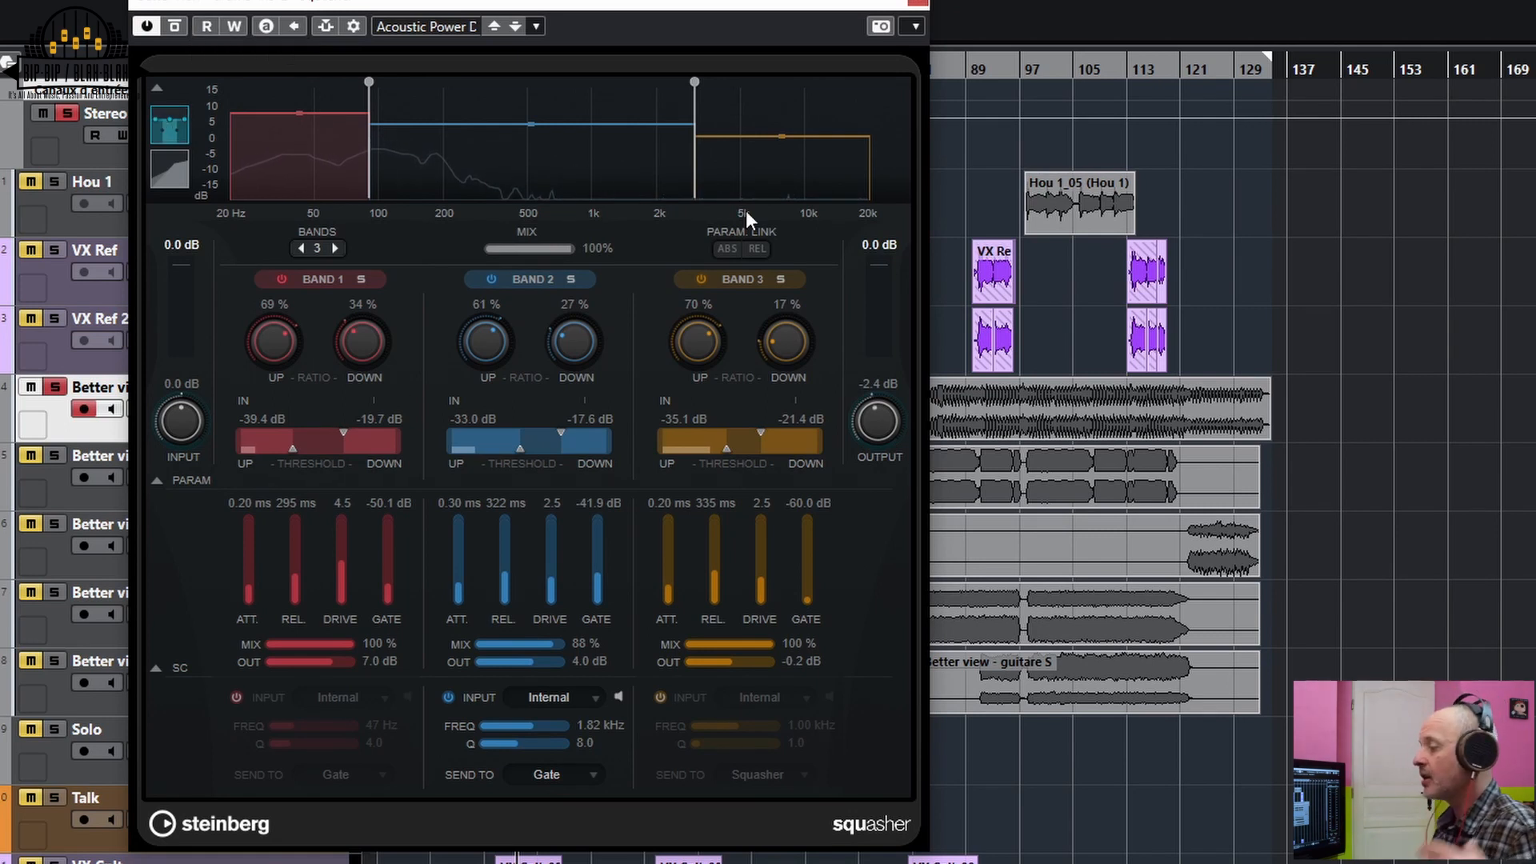
Close the drums' Squasher, solo the Better view - basse track, and play a passage of it.
click(920, 3)
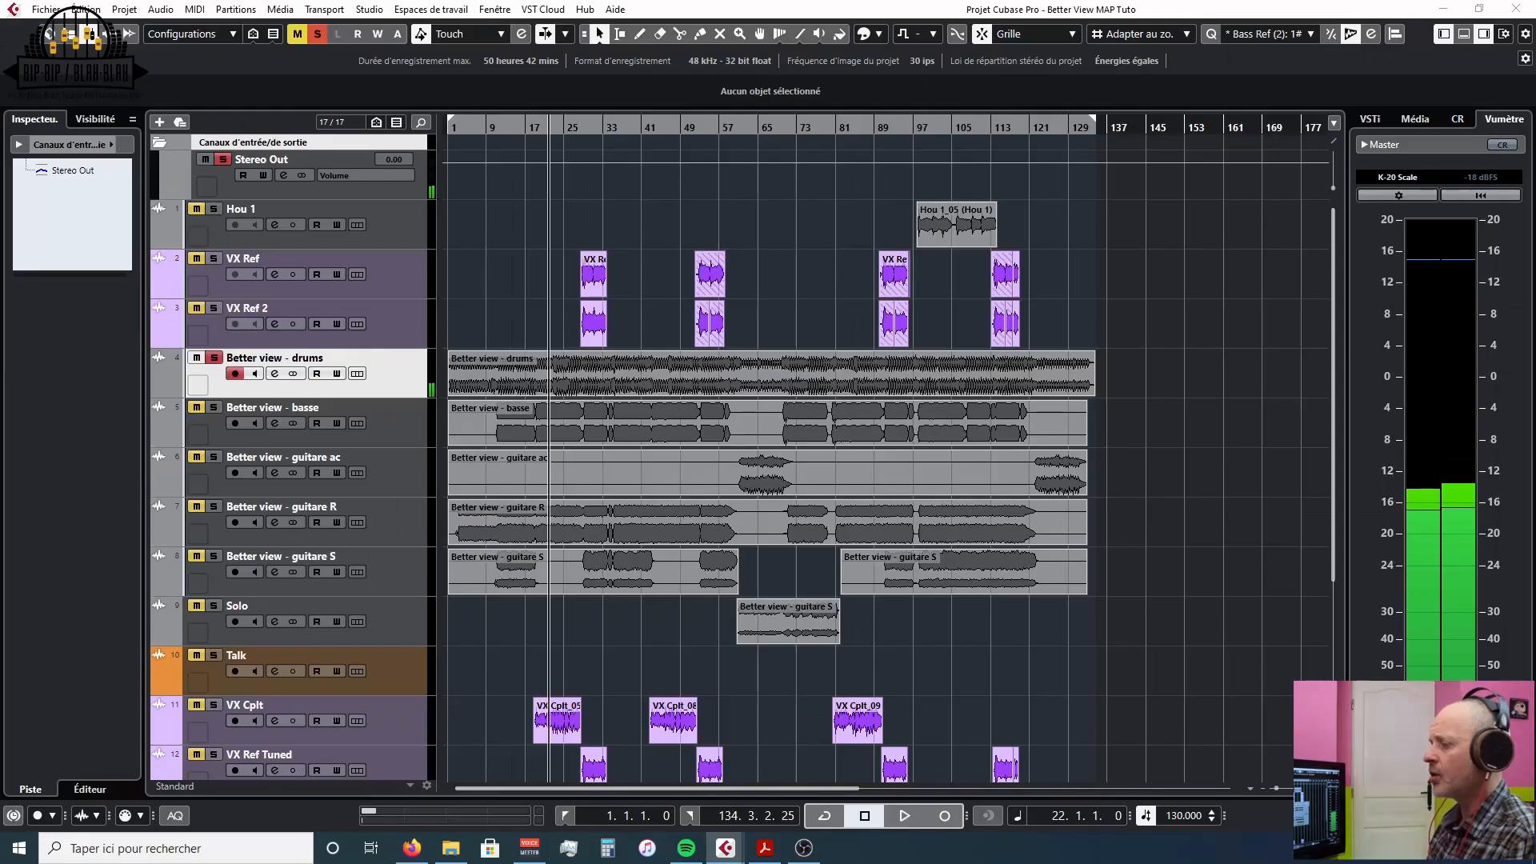
click(213, 407)
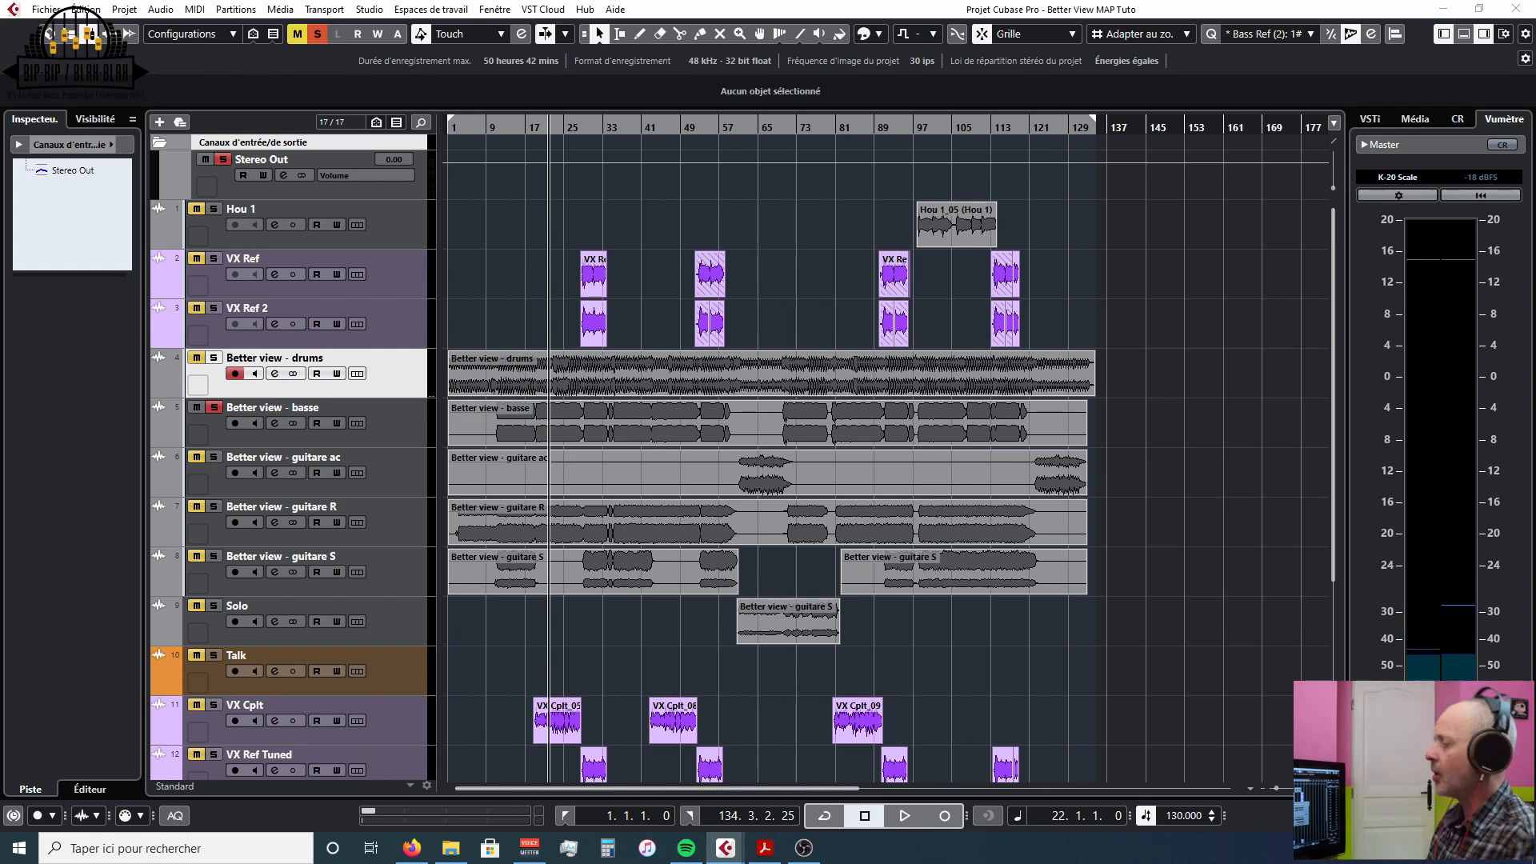
key(space)
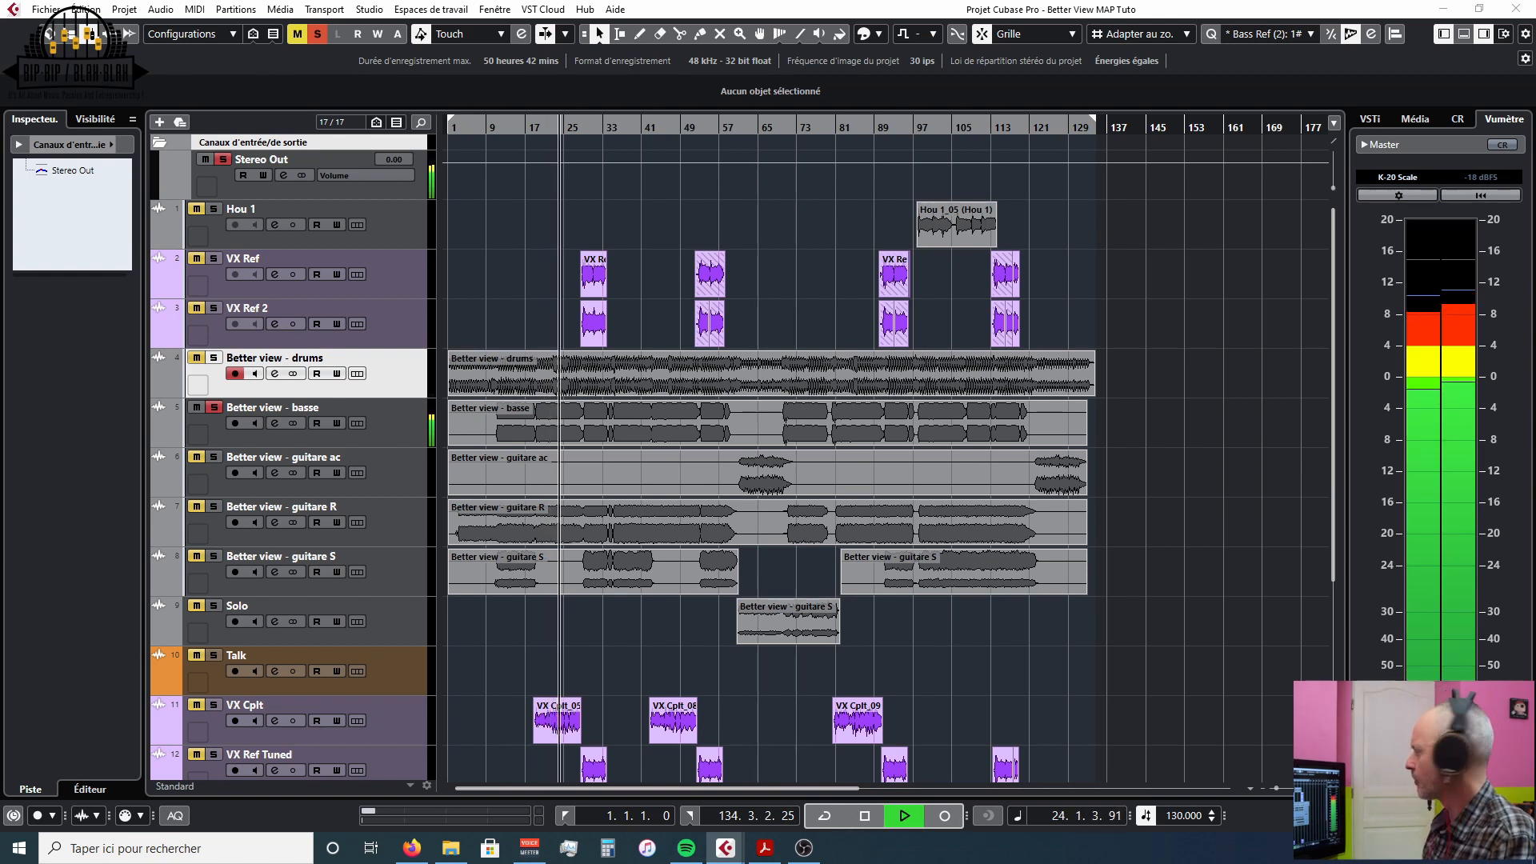
key(space)
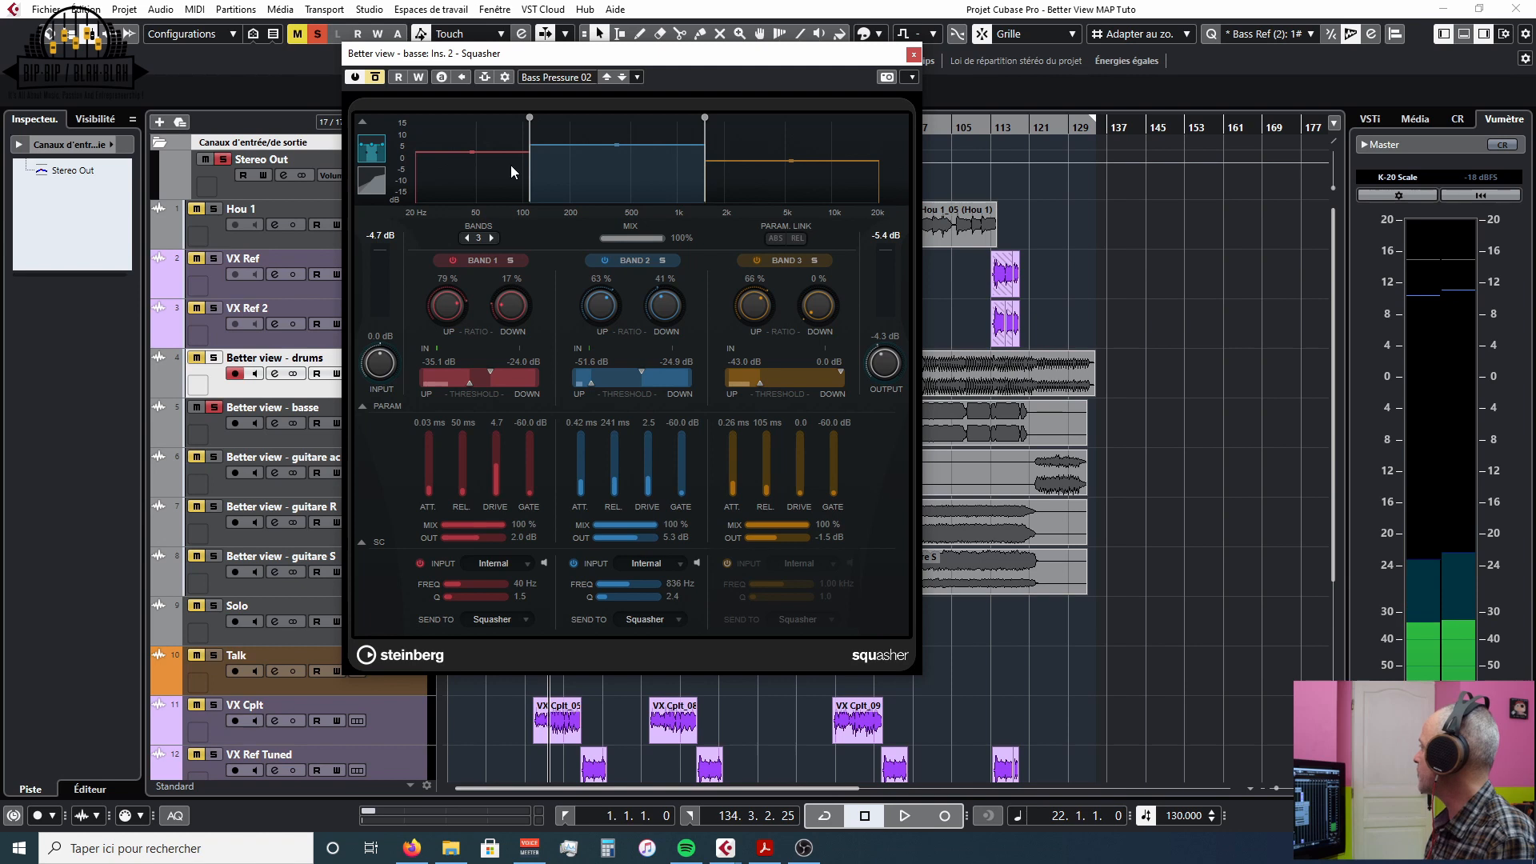
Play the bass while toggling the bypass of its Squasher, and deactivate Bands 2 and 3 to isolate Band 1's processing.
click(376, 77)
key(space)
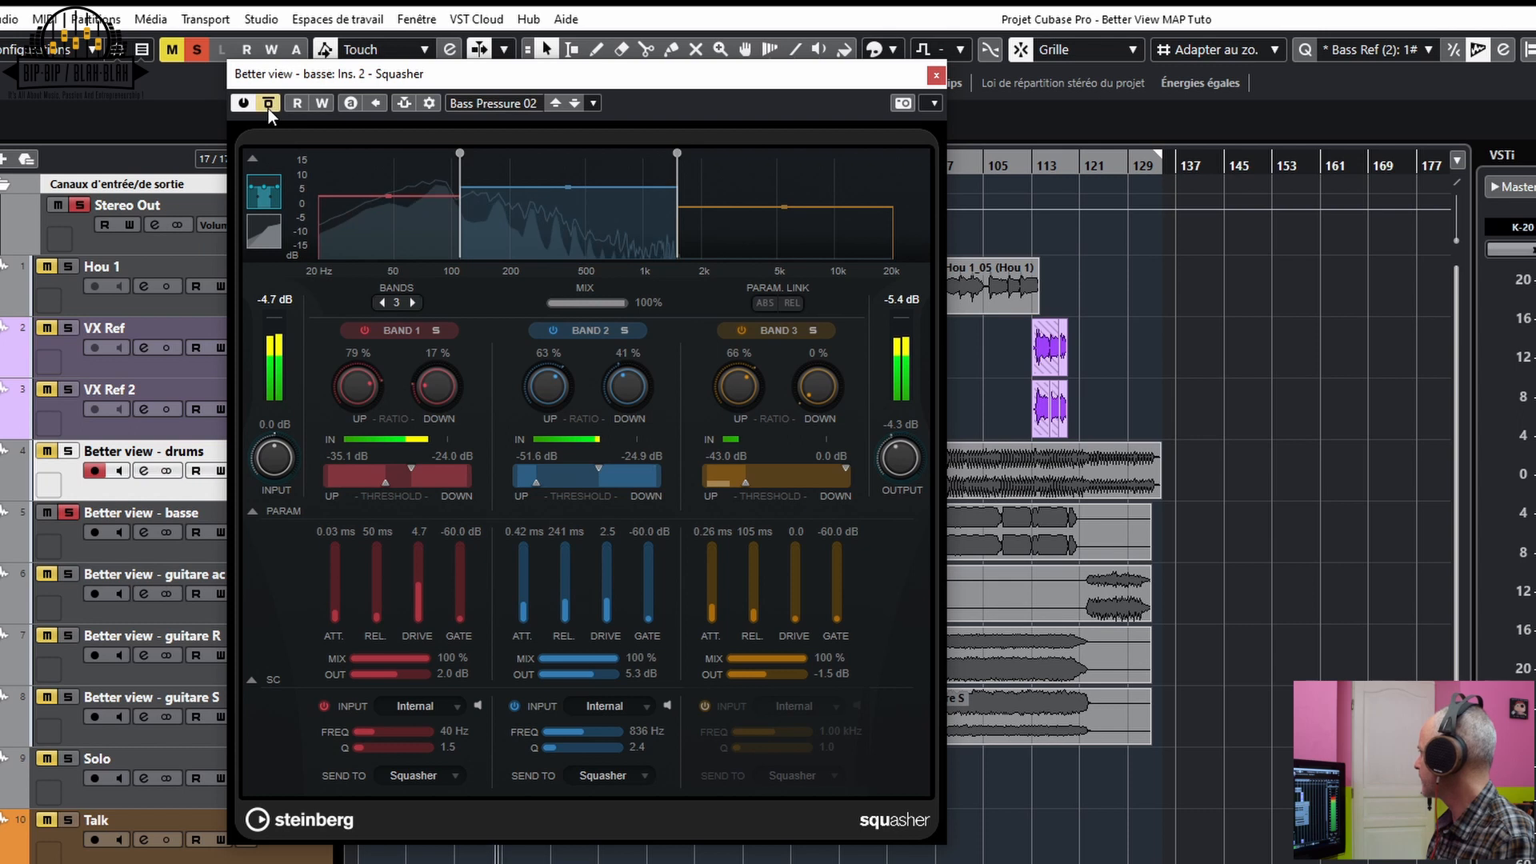
click(551, 331)
click(740, 331)
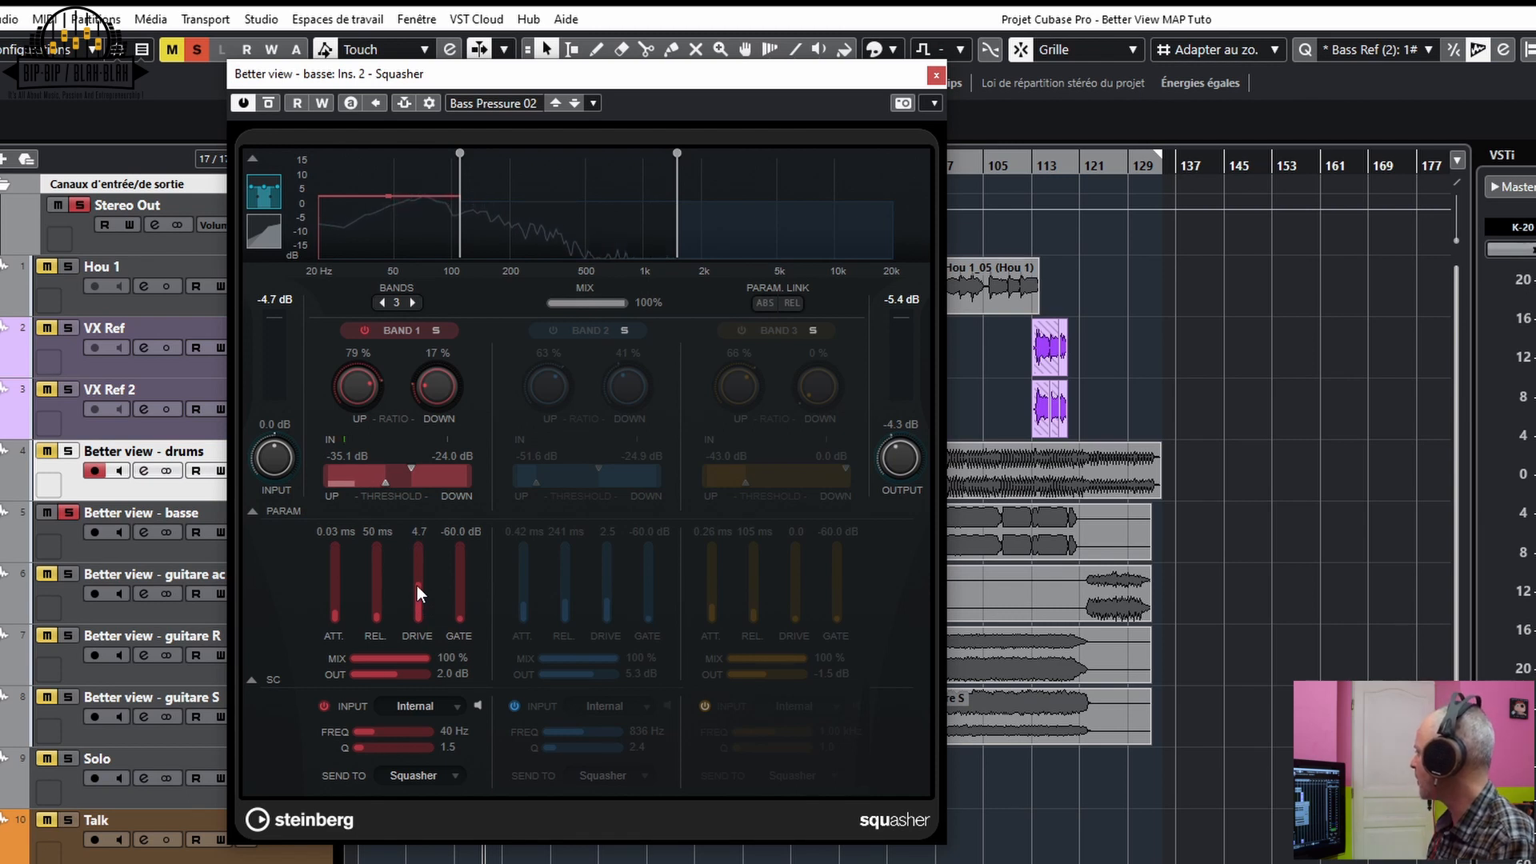
Set the bass's Band 1 to drive 5.1, up threshold -30.0 dB and down ratio 11 %, and switch off its side-chain.
drag(417, 586, 416, 583)
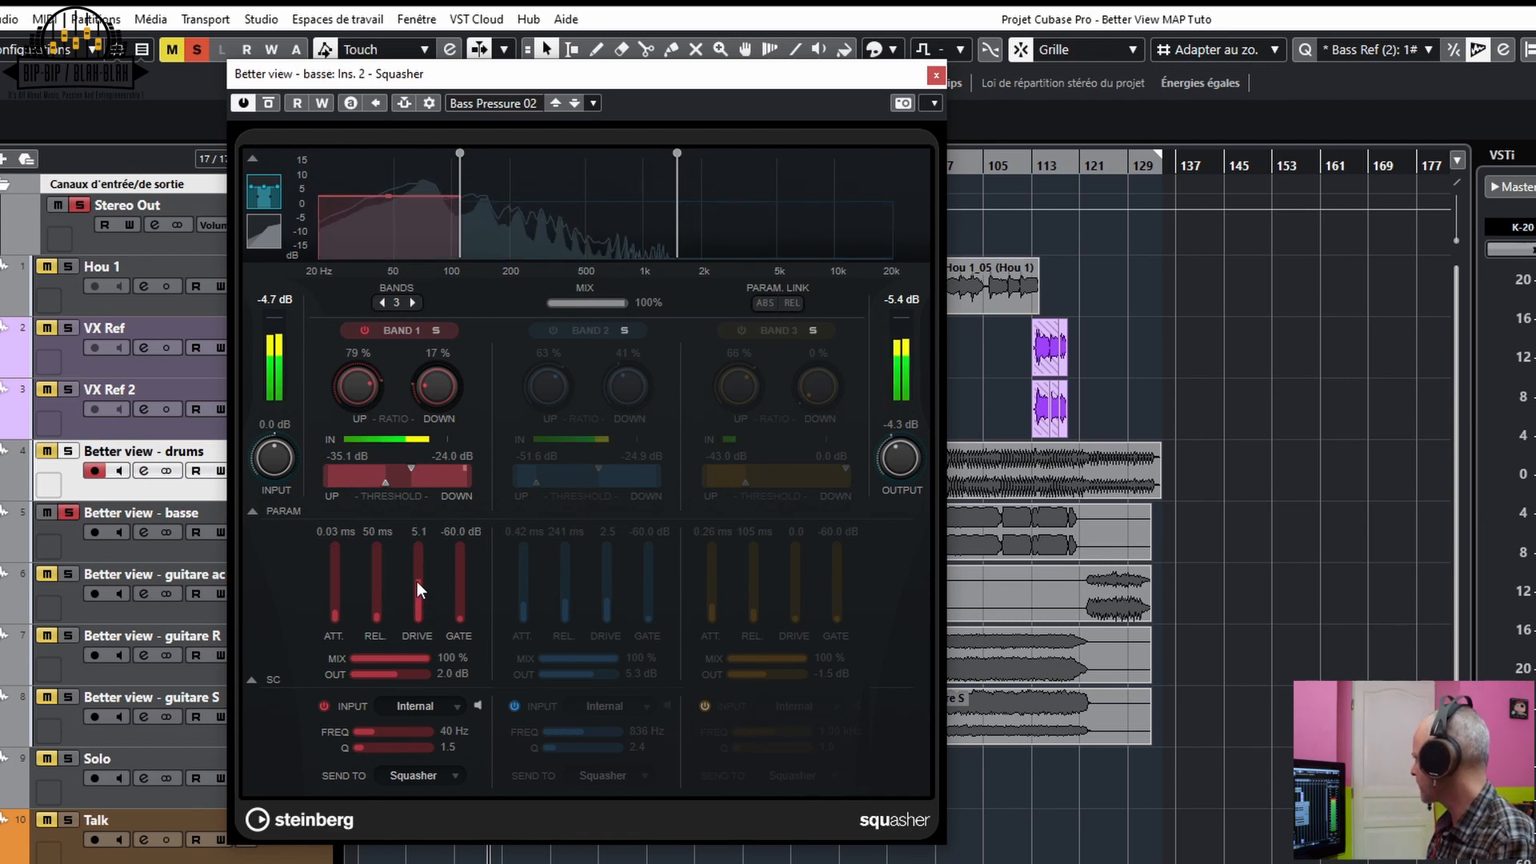
drag(382, 483, 434, 487)
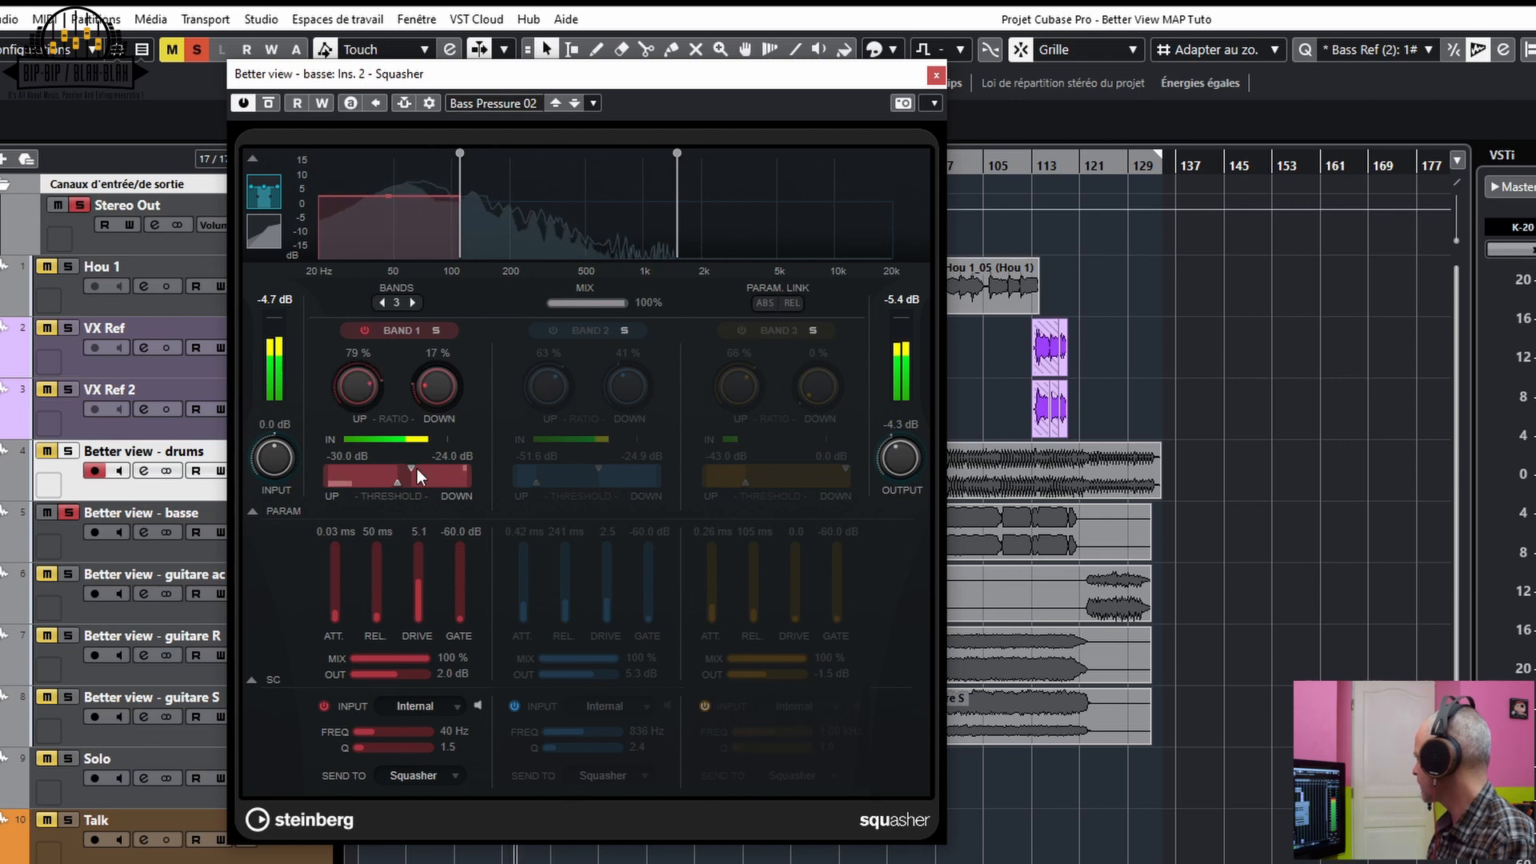
drag(422, 400, 422, 406)
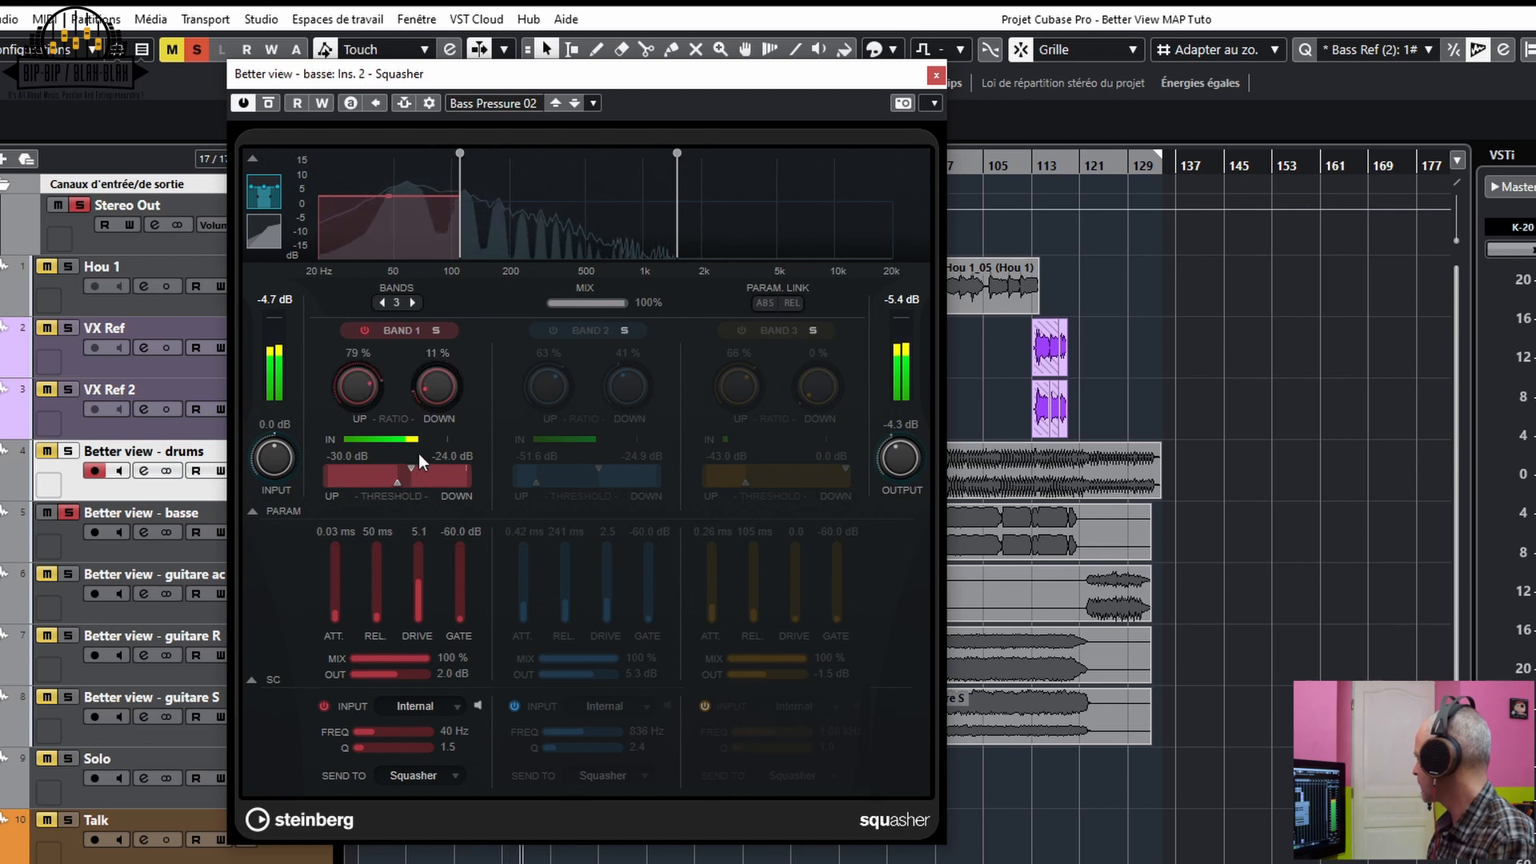
drag(411, 467, 381, 478)
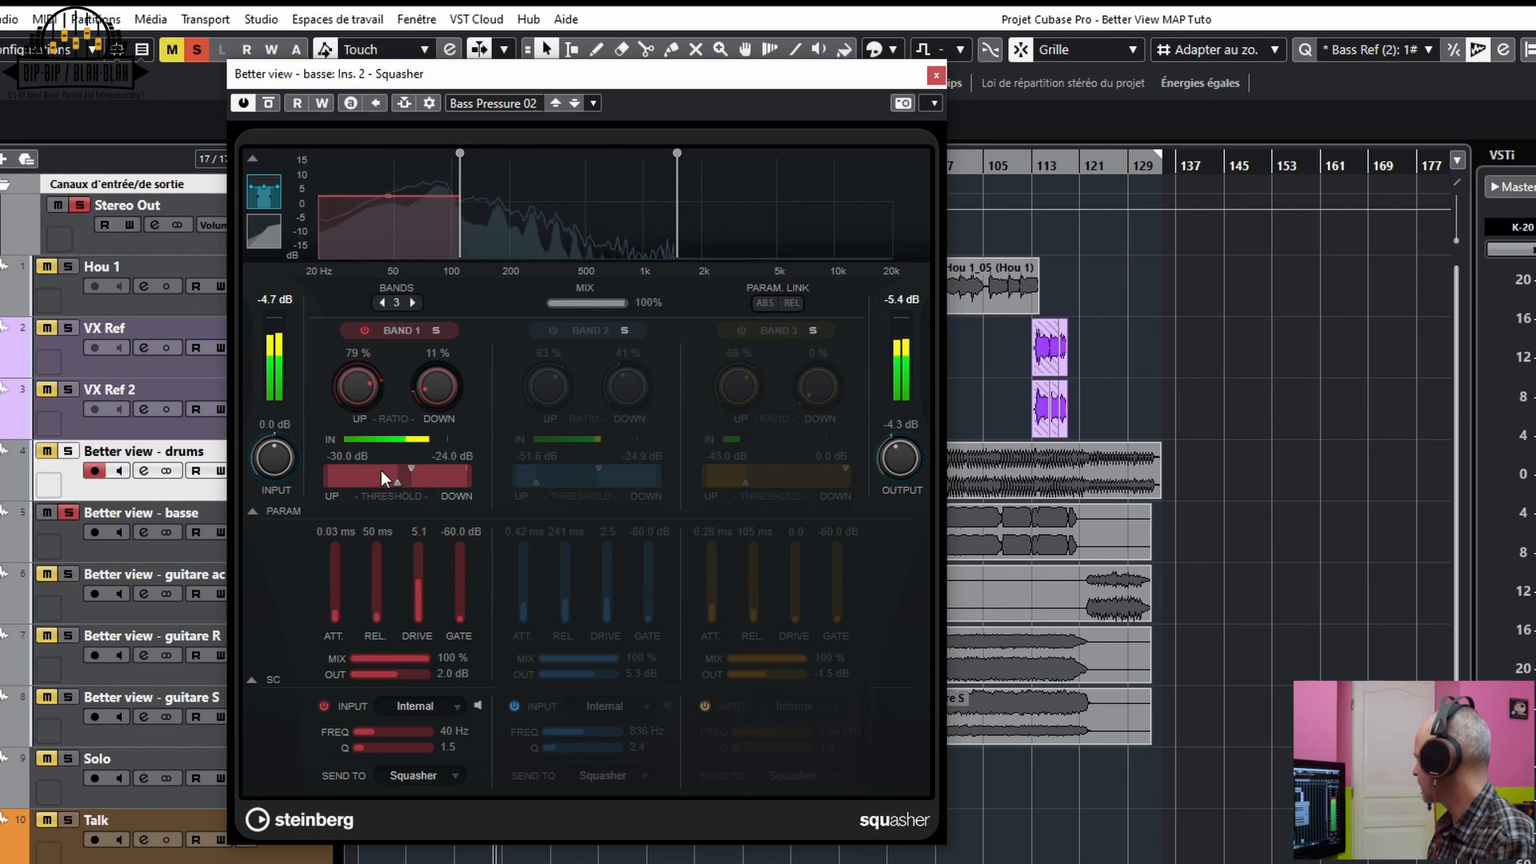
click(324, 706)
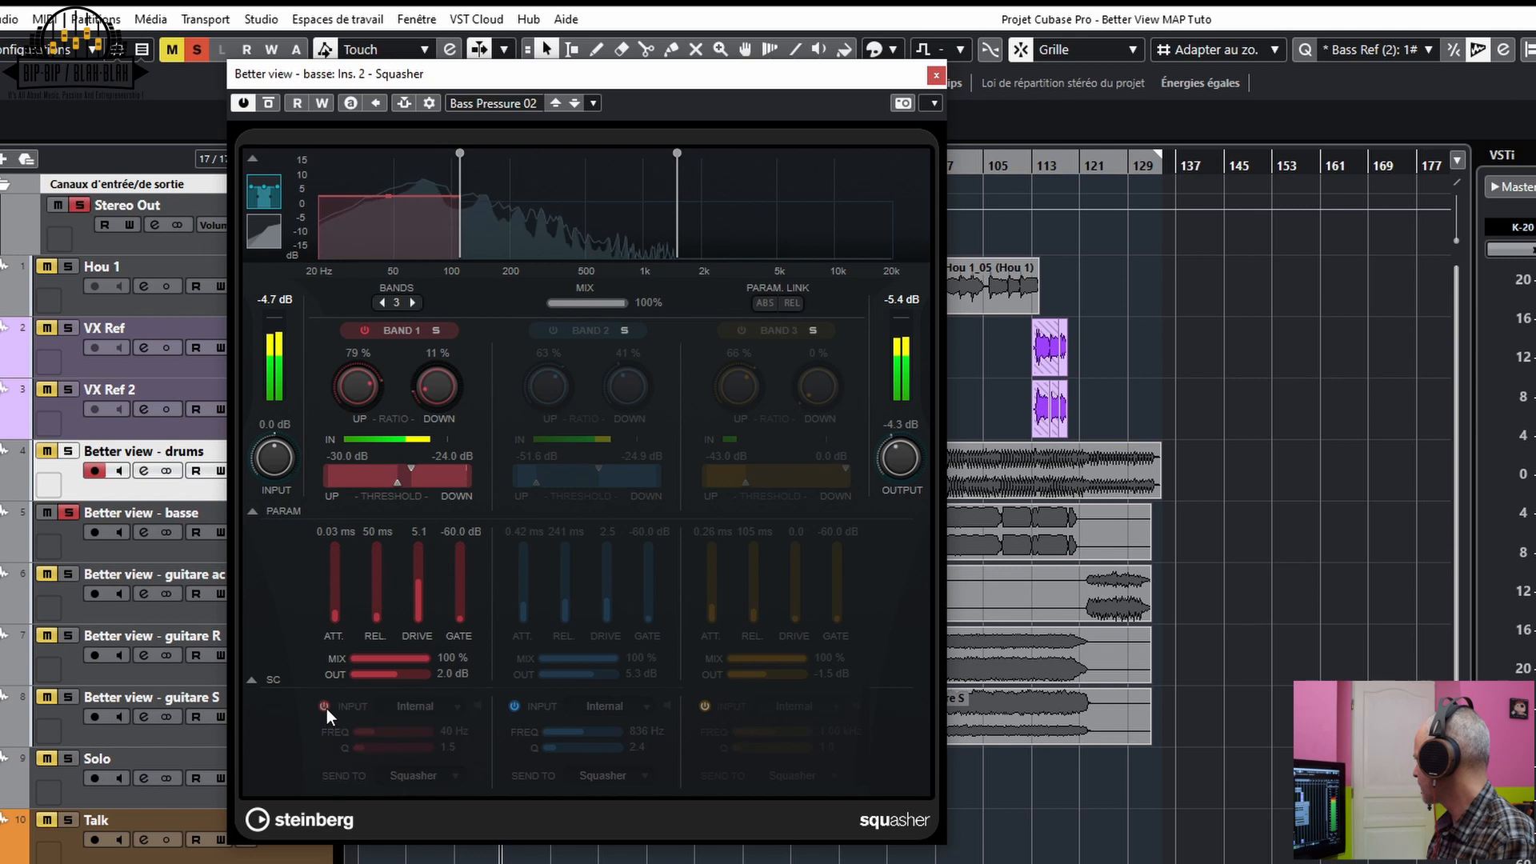
Switch Band 1's side-chain back on, reactivate Band 2, and raise the two crossovers to about 120 Hz and 1.8 kHz.
click(325, 708)
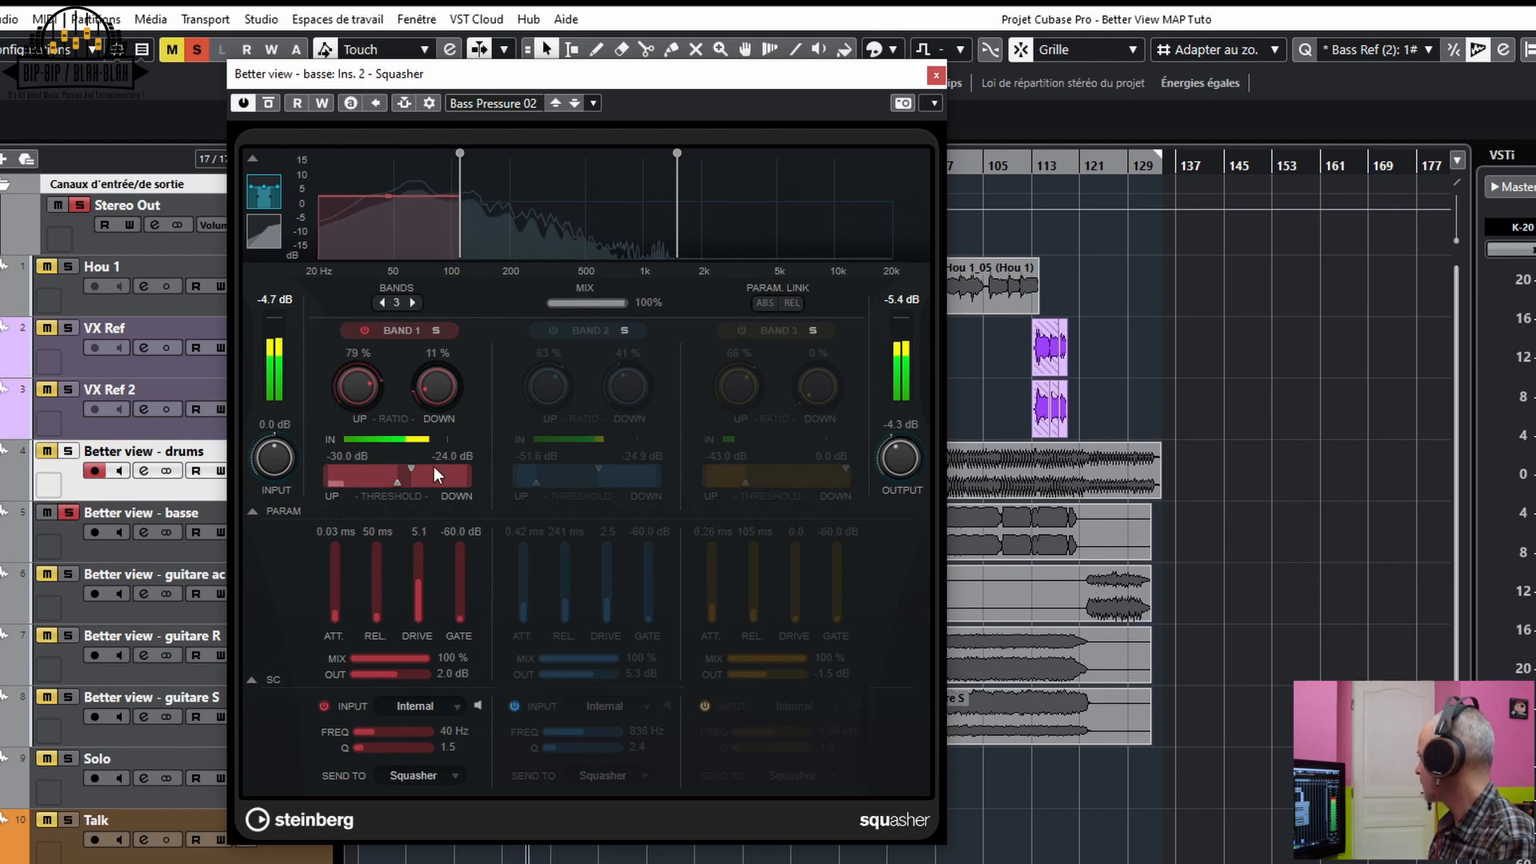
click(553, 331)
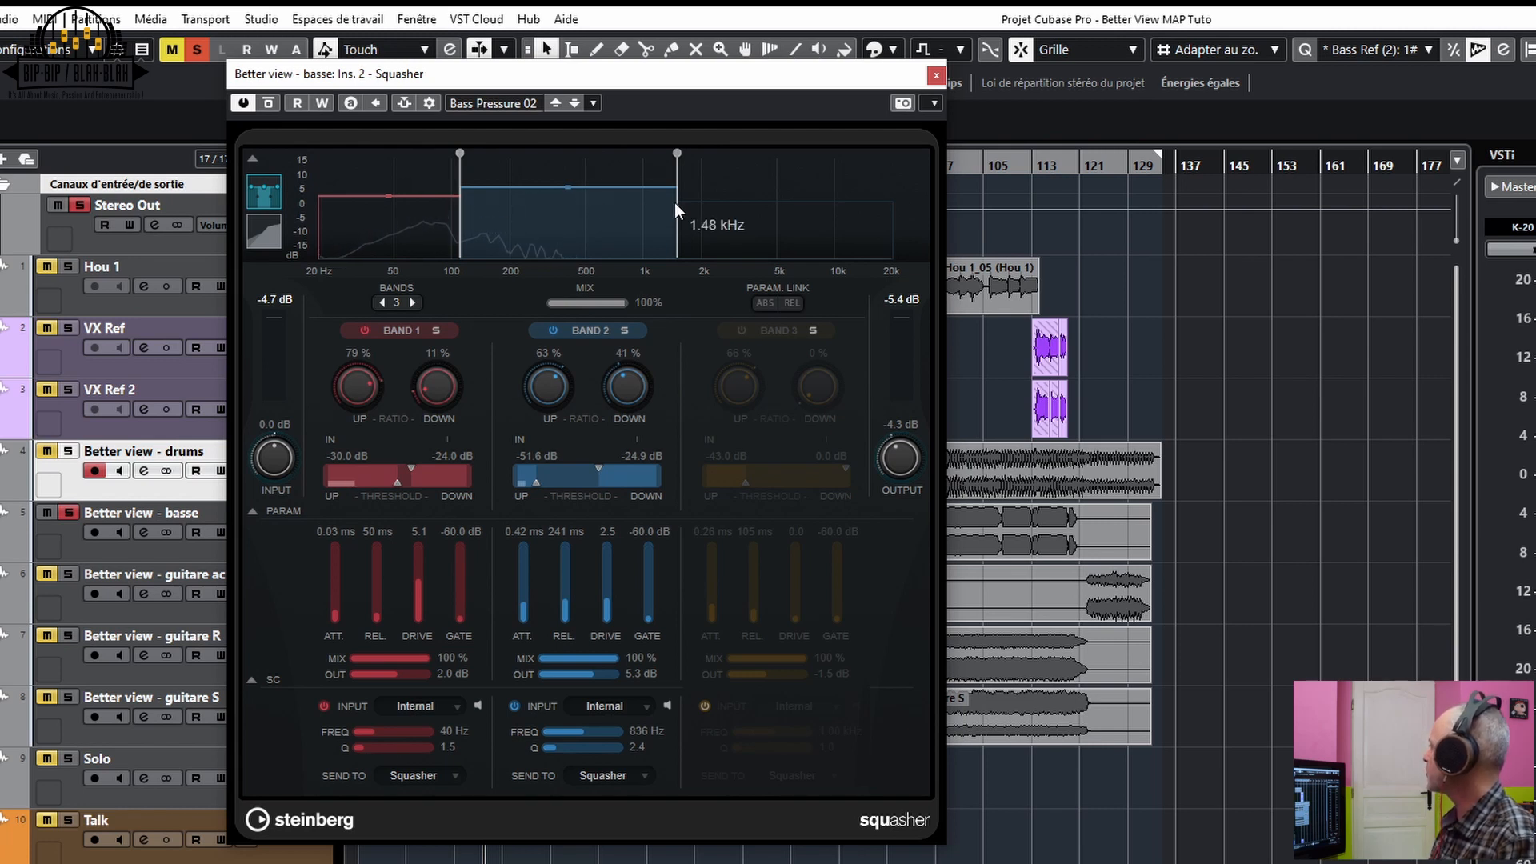
drag(679, 205, 693, 210)
drag(458, 204, 468, 204)
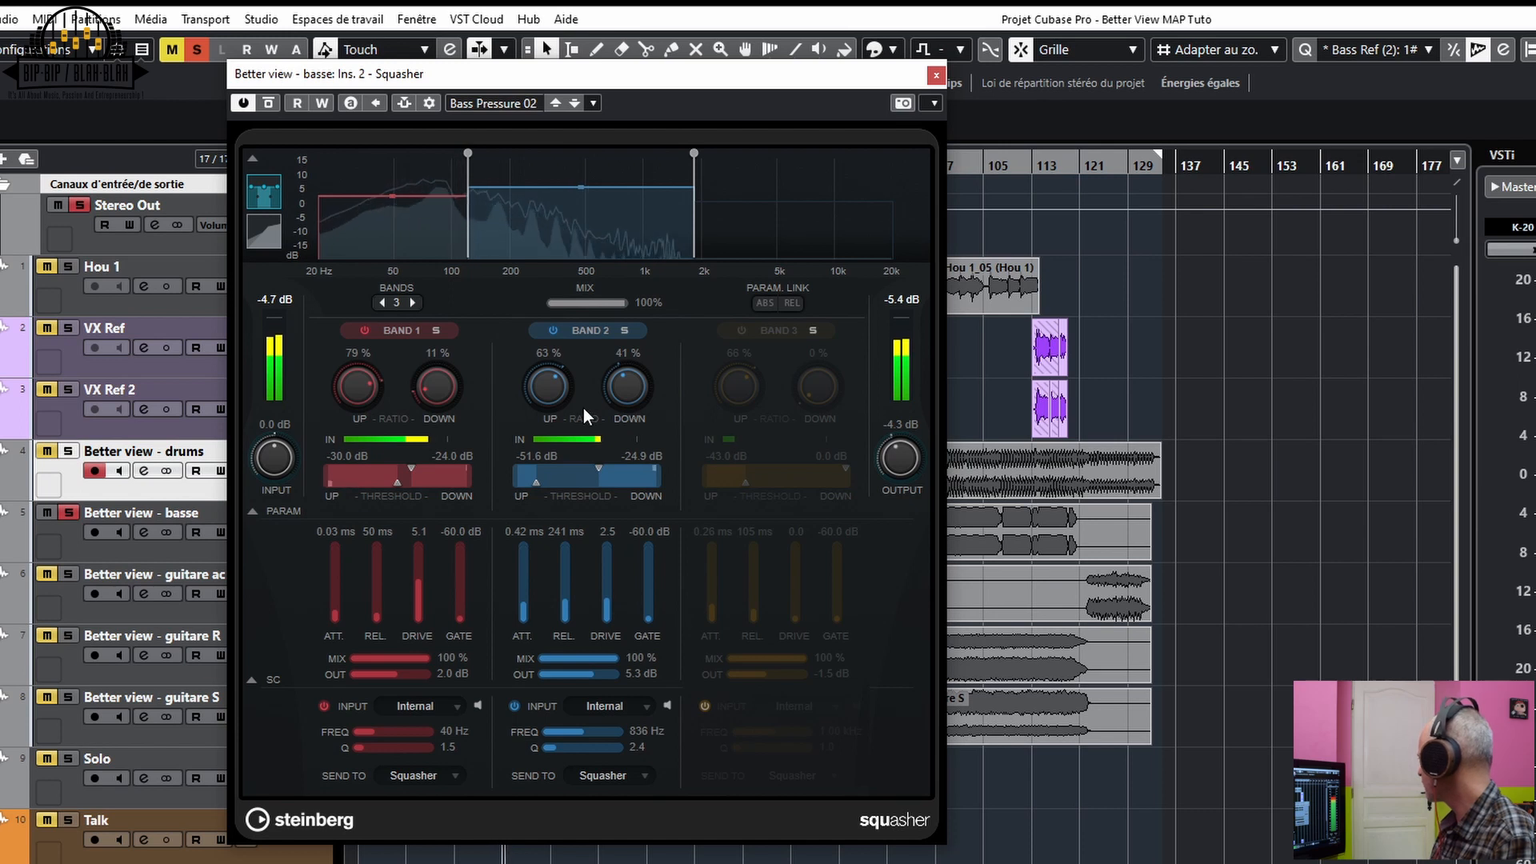
With its side-chain off, set Band 2's up ratio to 64 %, up threshold to -41.7 dB, down threshold to -19.3 dB and drive to 7.5.
drag(552, 385, 554, 382)
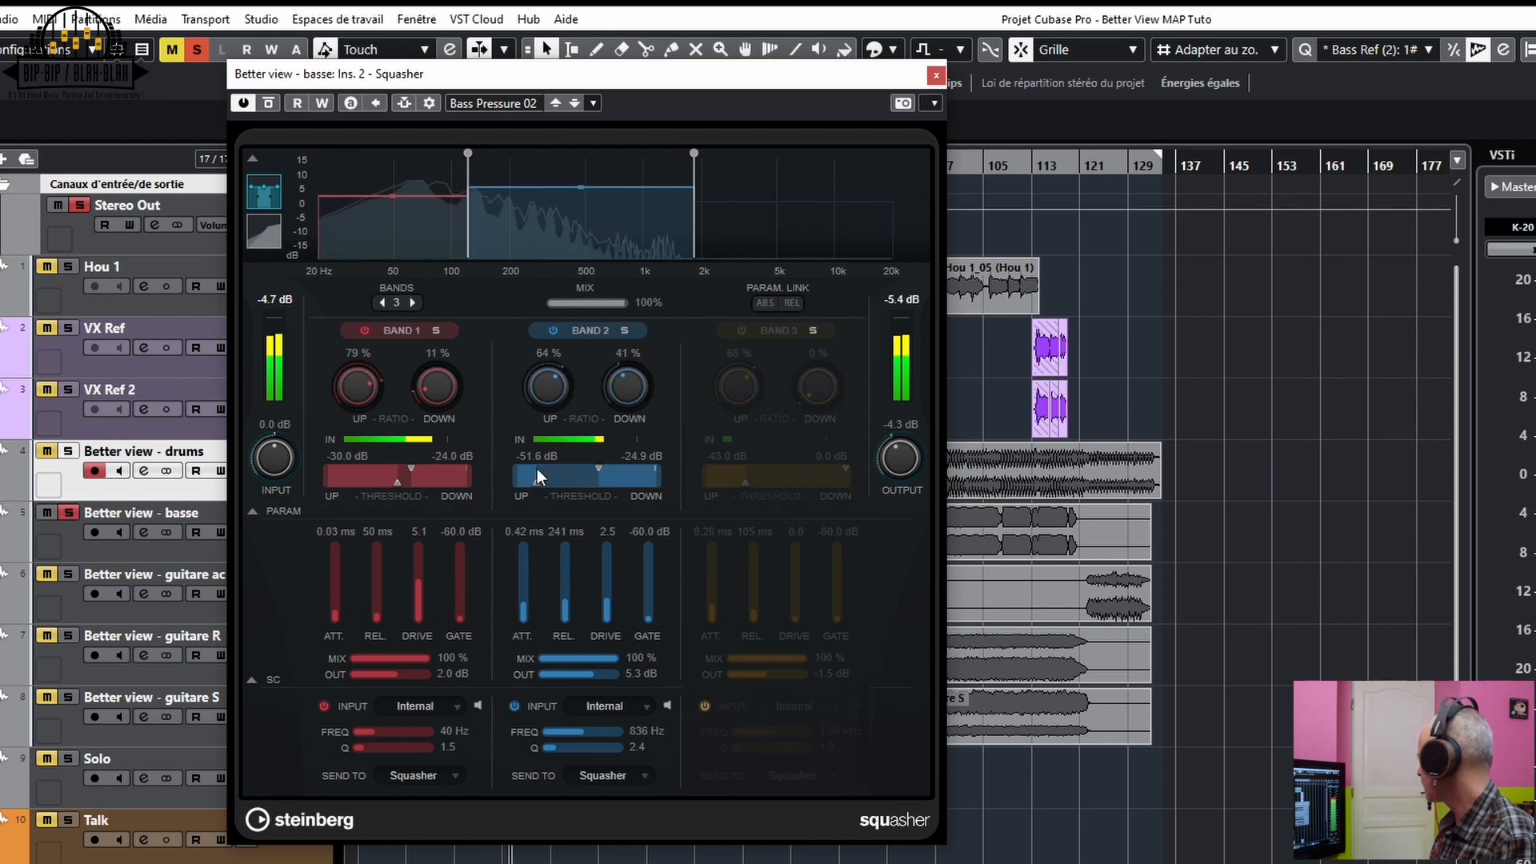
mouse_move(534, 484)
mouse_down()
mouse_move(573, 484)
mouse_move(559, 486)
mouse_up()
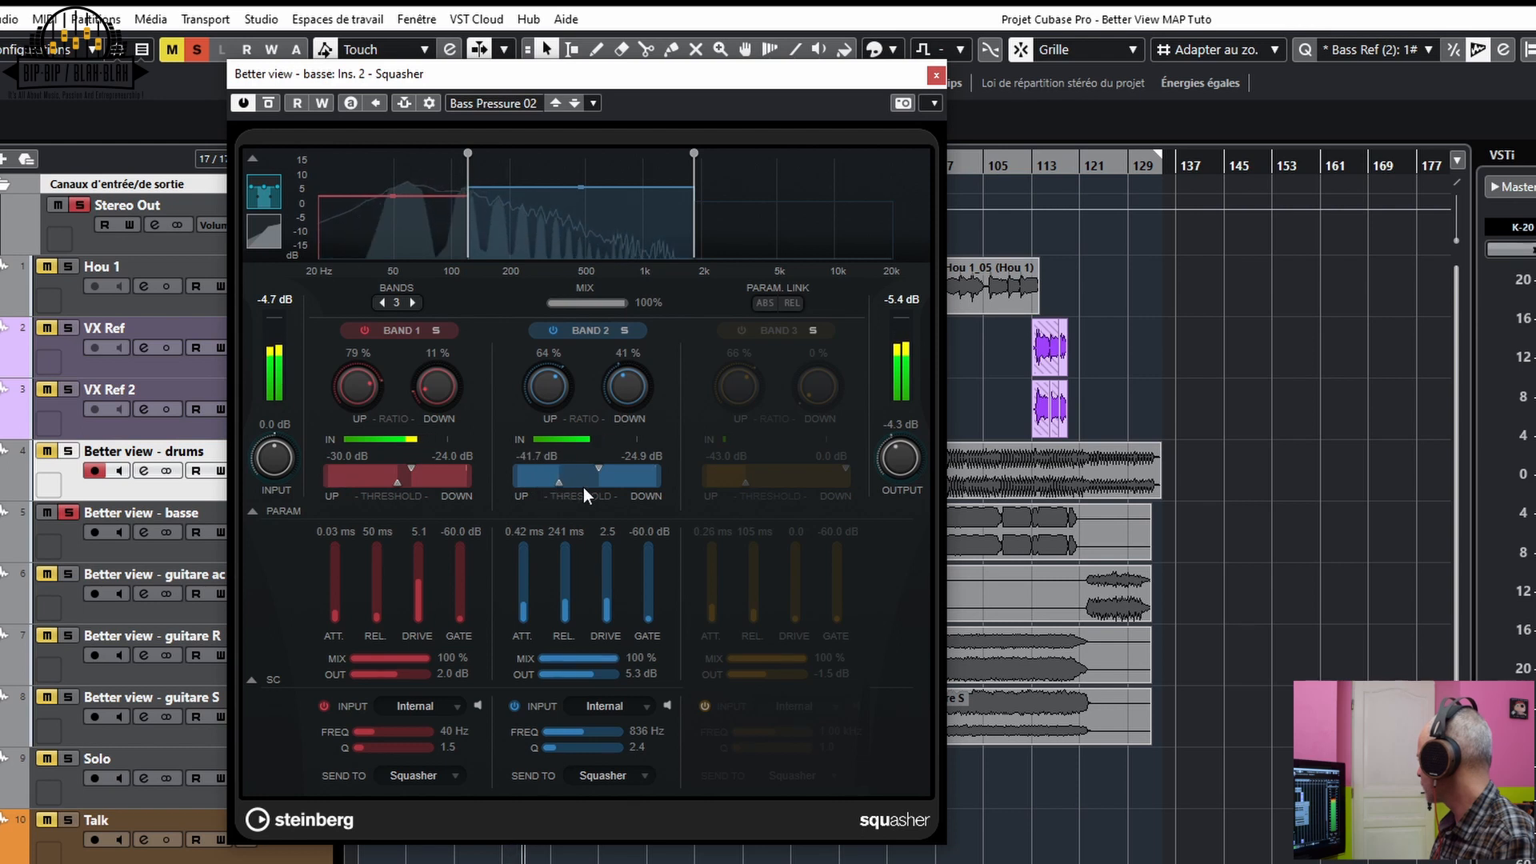
click(516, 707)
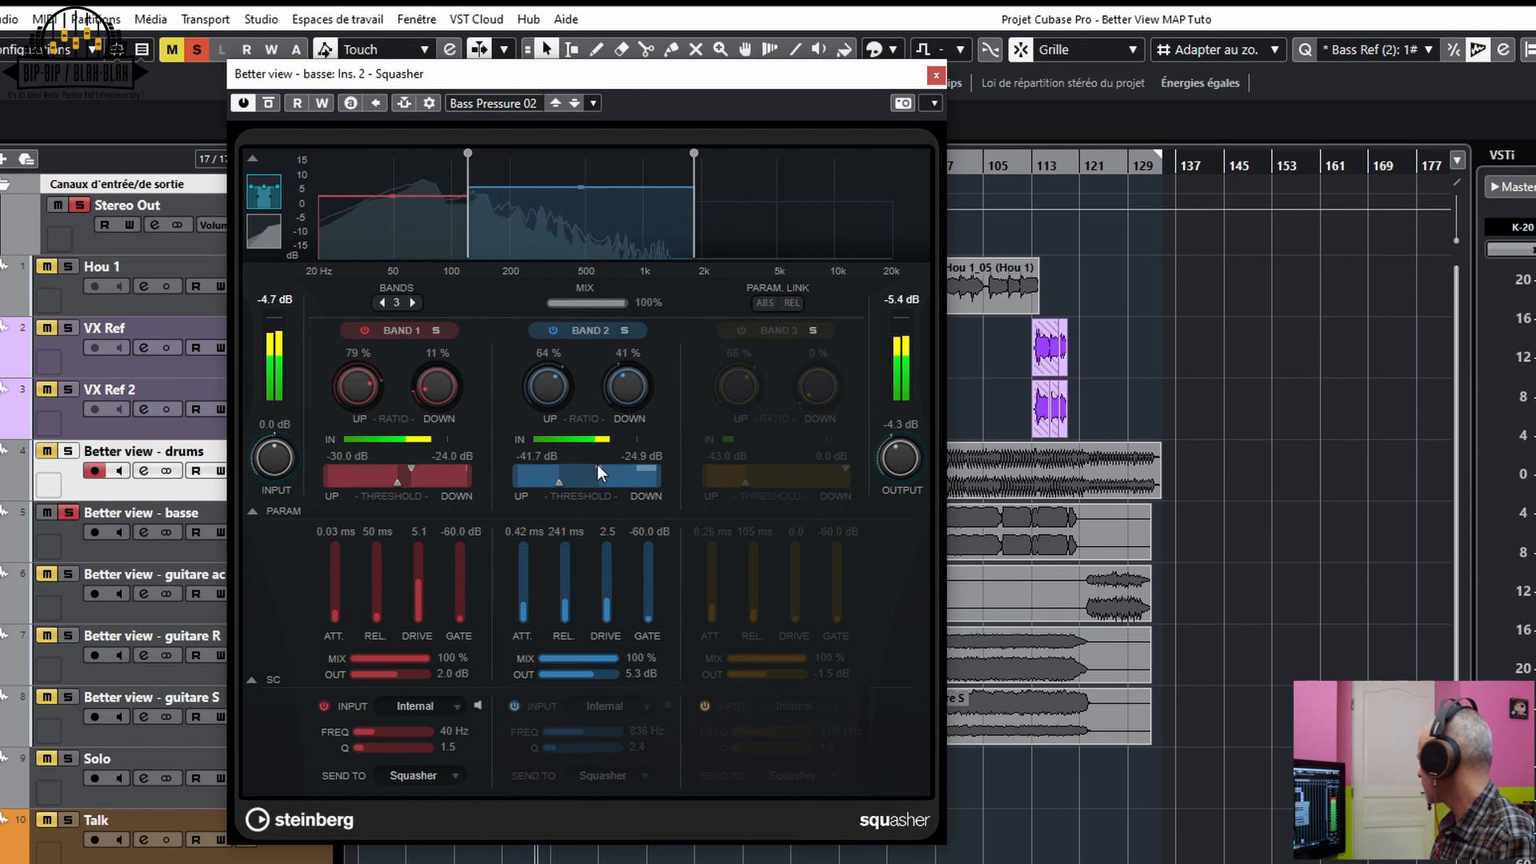
drag(599, 468, 612, 467)
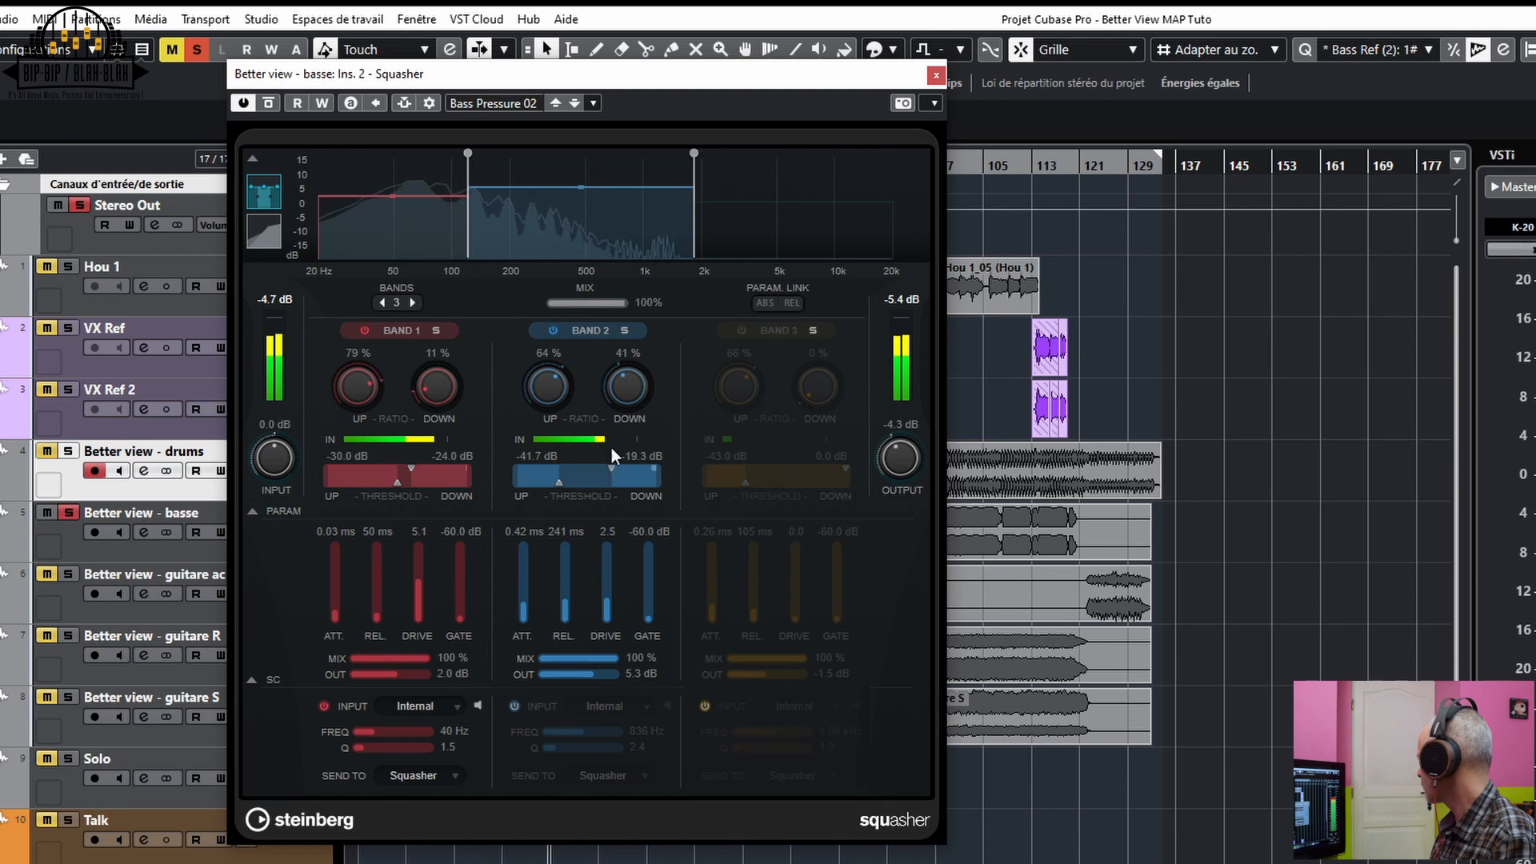
drag(607, 610, 612, 563)
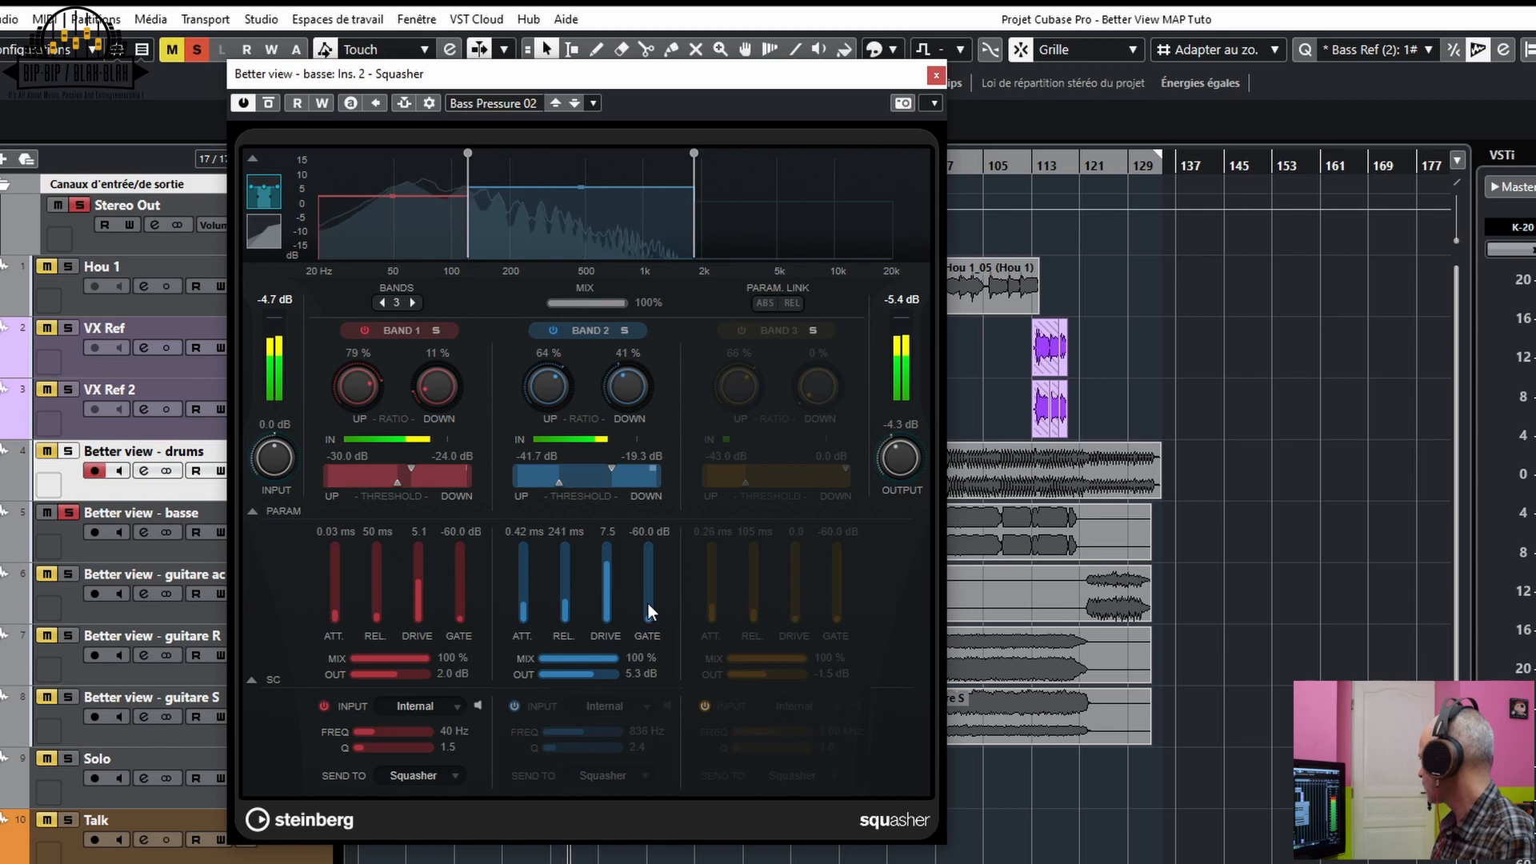
Switch Band 2's side-chain back on, set its Q to 1.0, and compare the sound with the side-chain off and on.
click(517, 711)
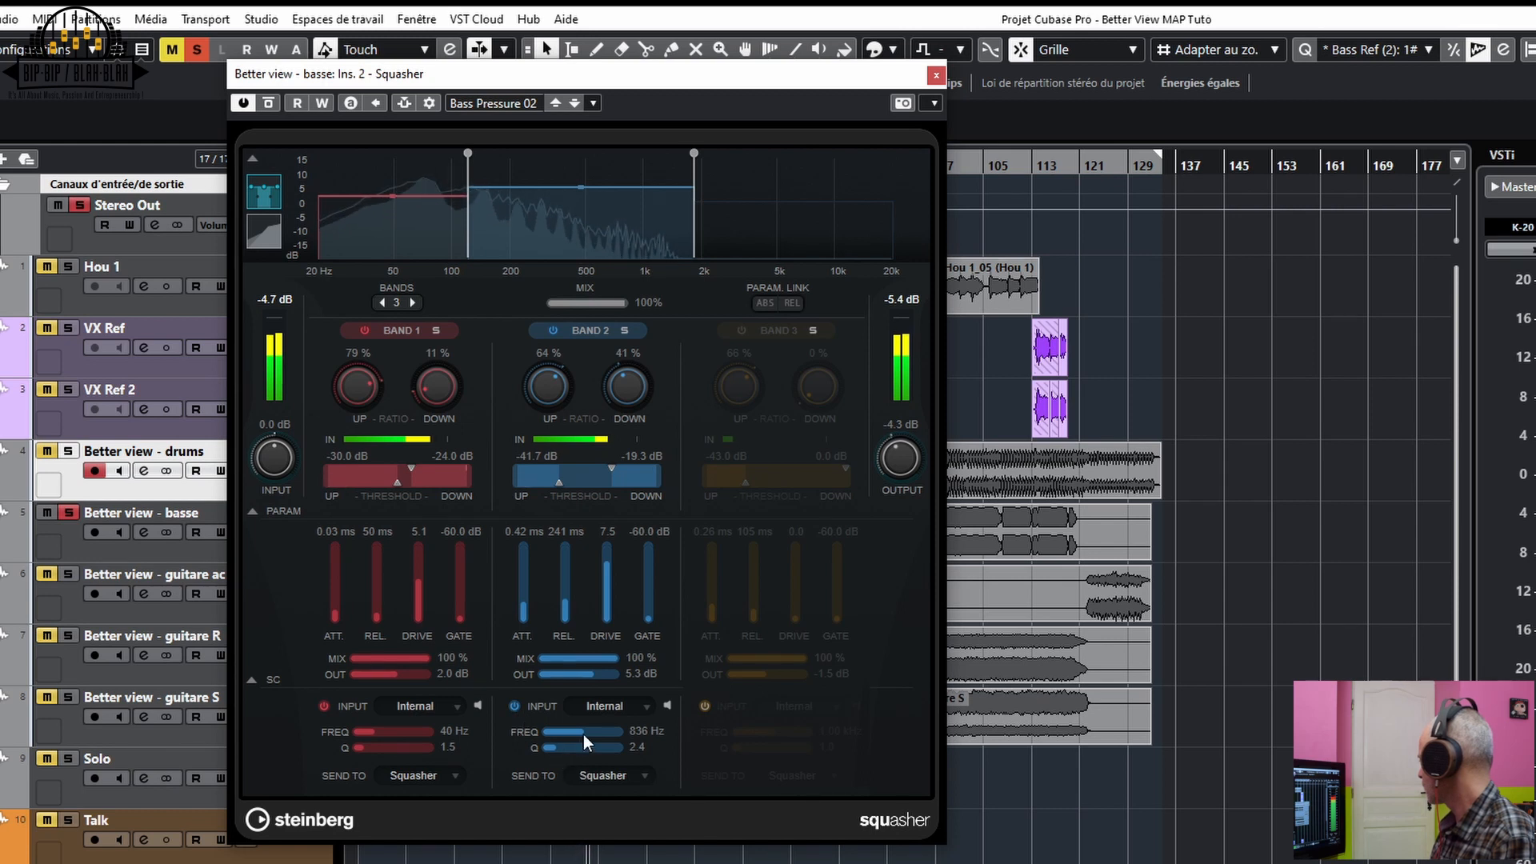
drag(554, 747, 547, 747)
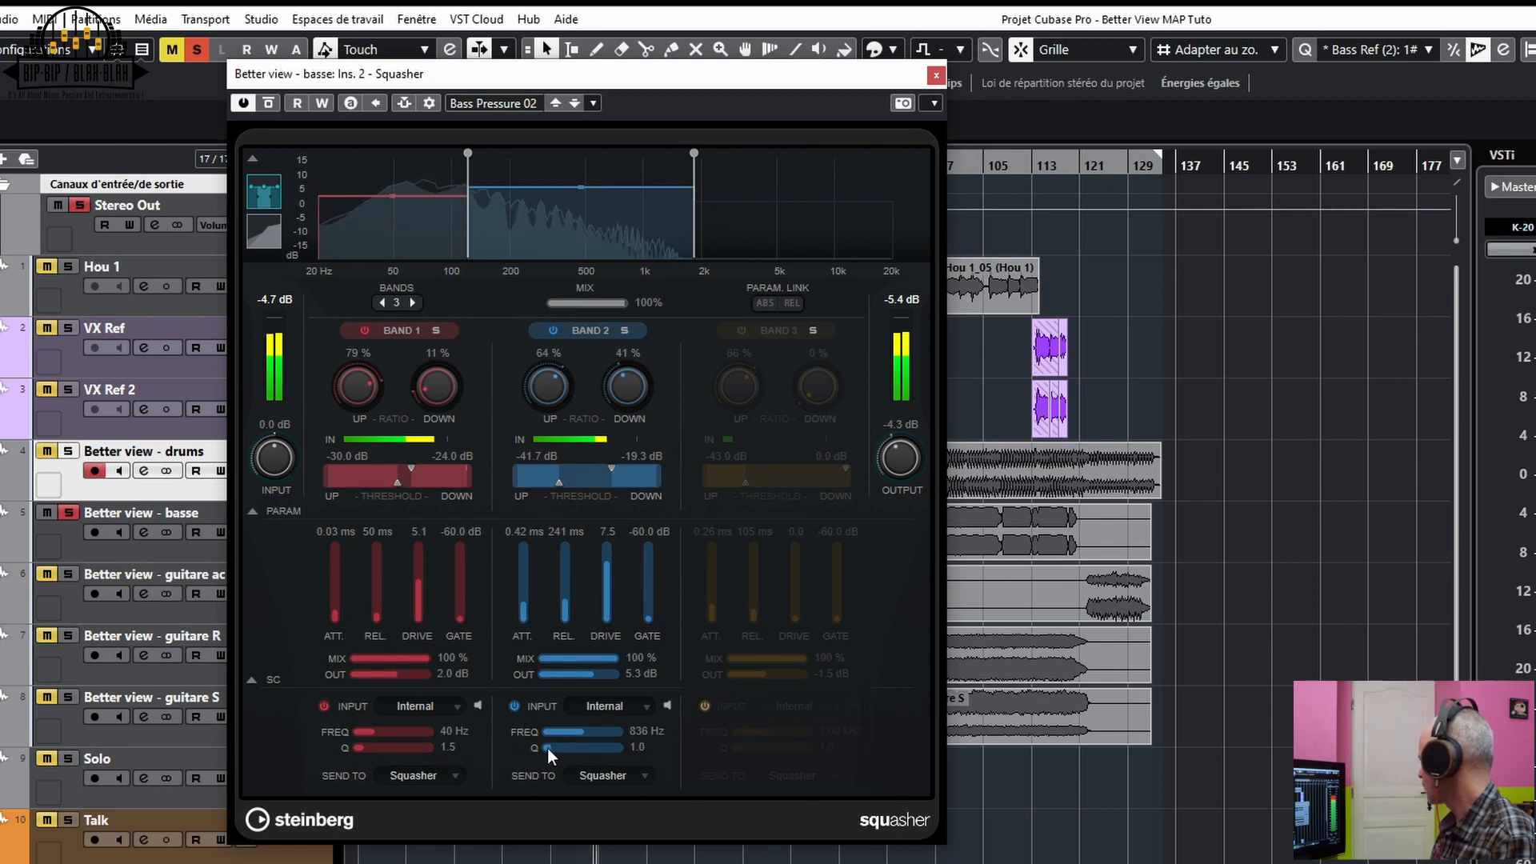
click(514, 706)
click(516, 704)
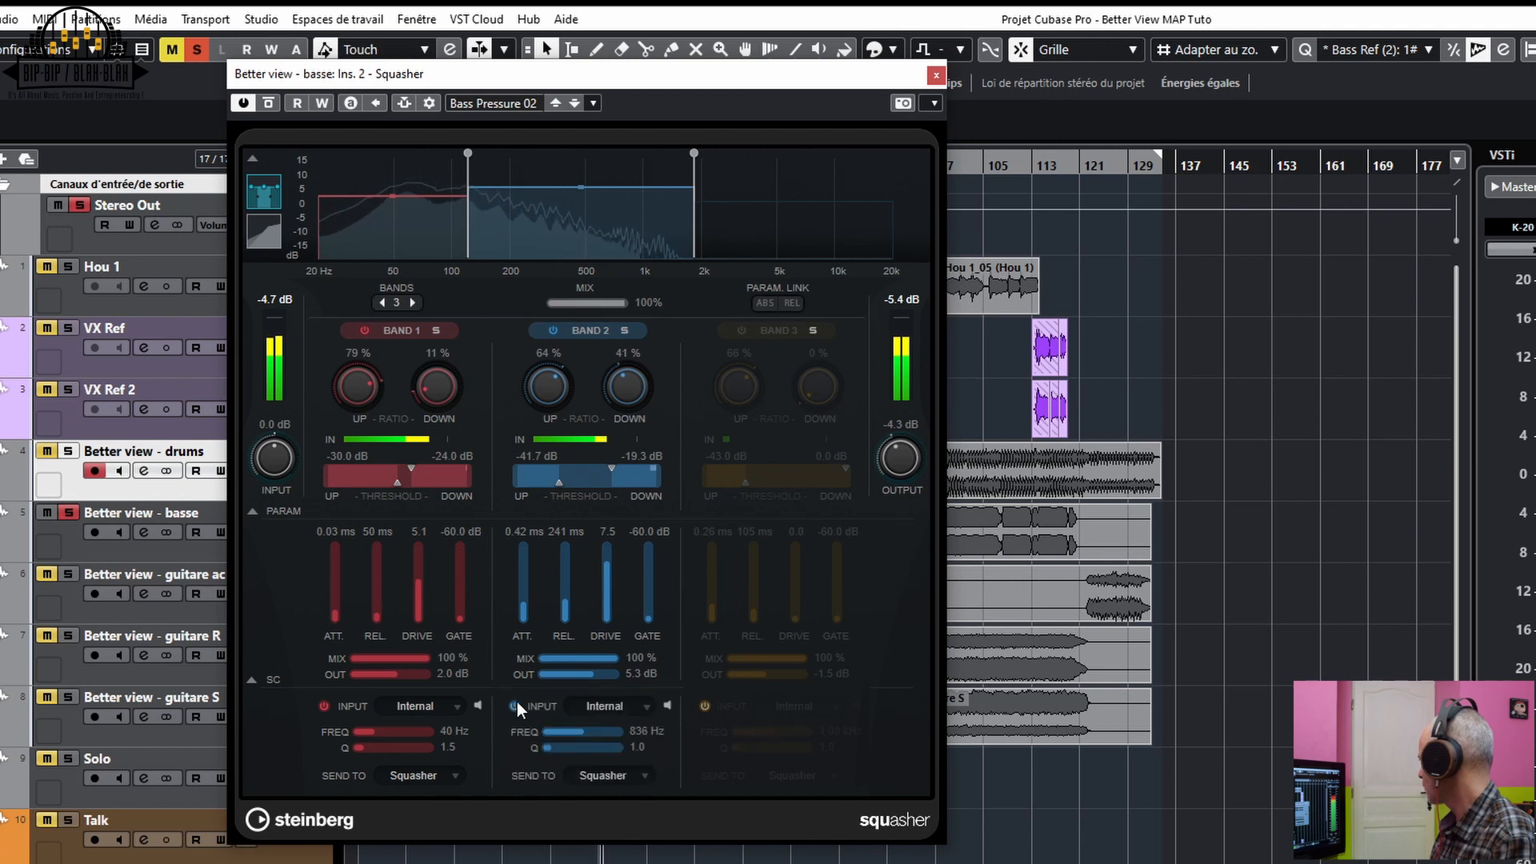
Reactivate Band 3, lower the bass Squasher's output to -5.5 dB, and stop playback.
click(742, 327)
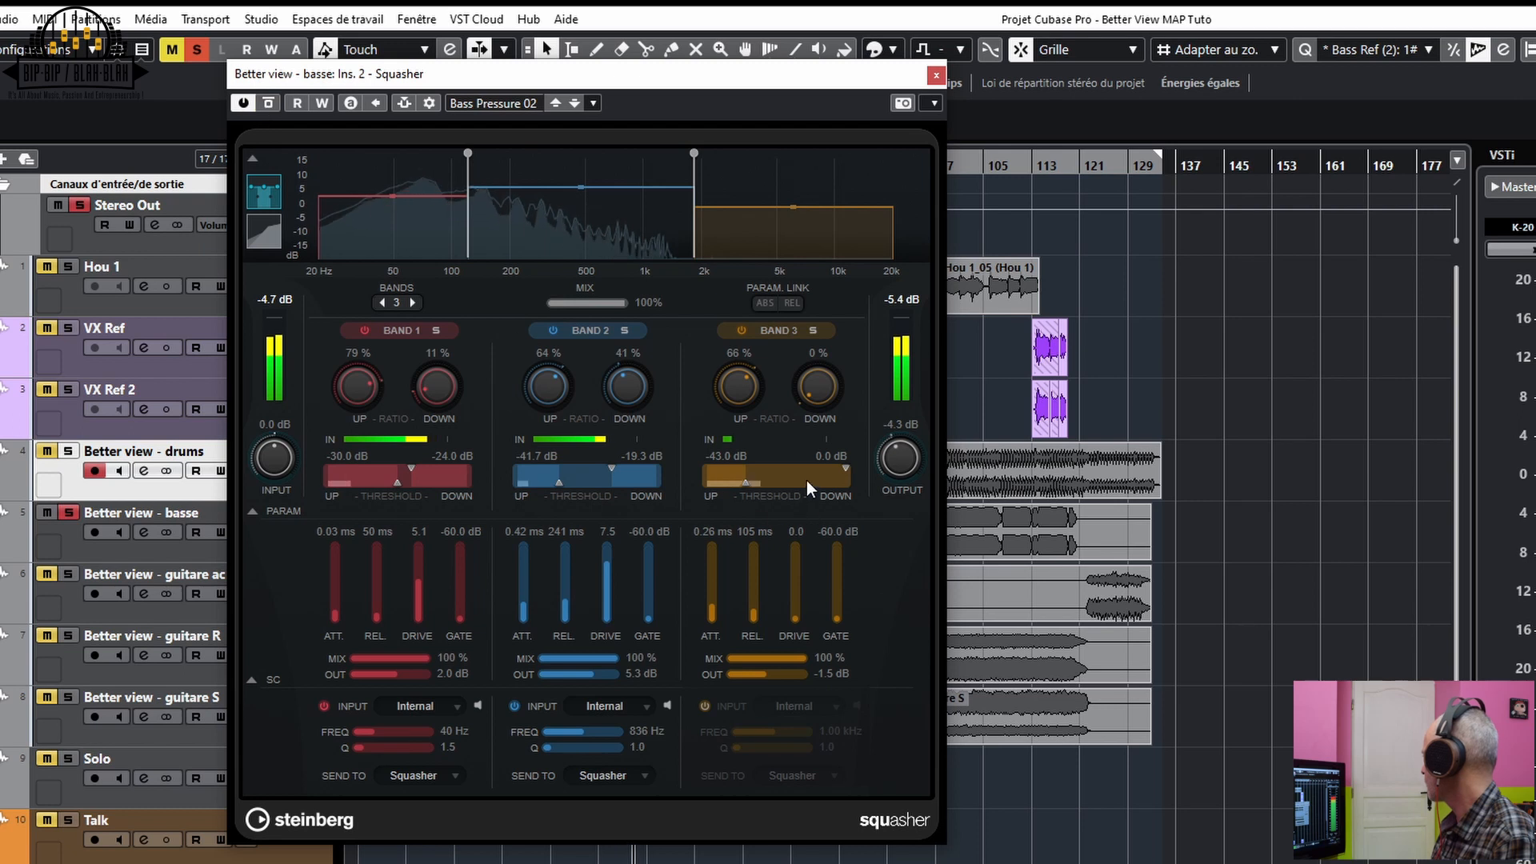
scroll(901, 464, down, 2)
scroll(901, 462, down, 3)
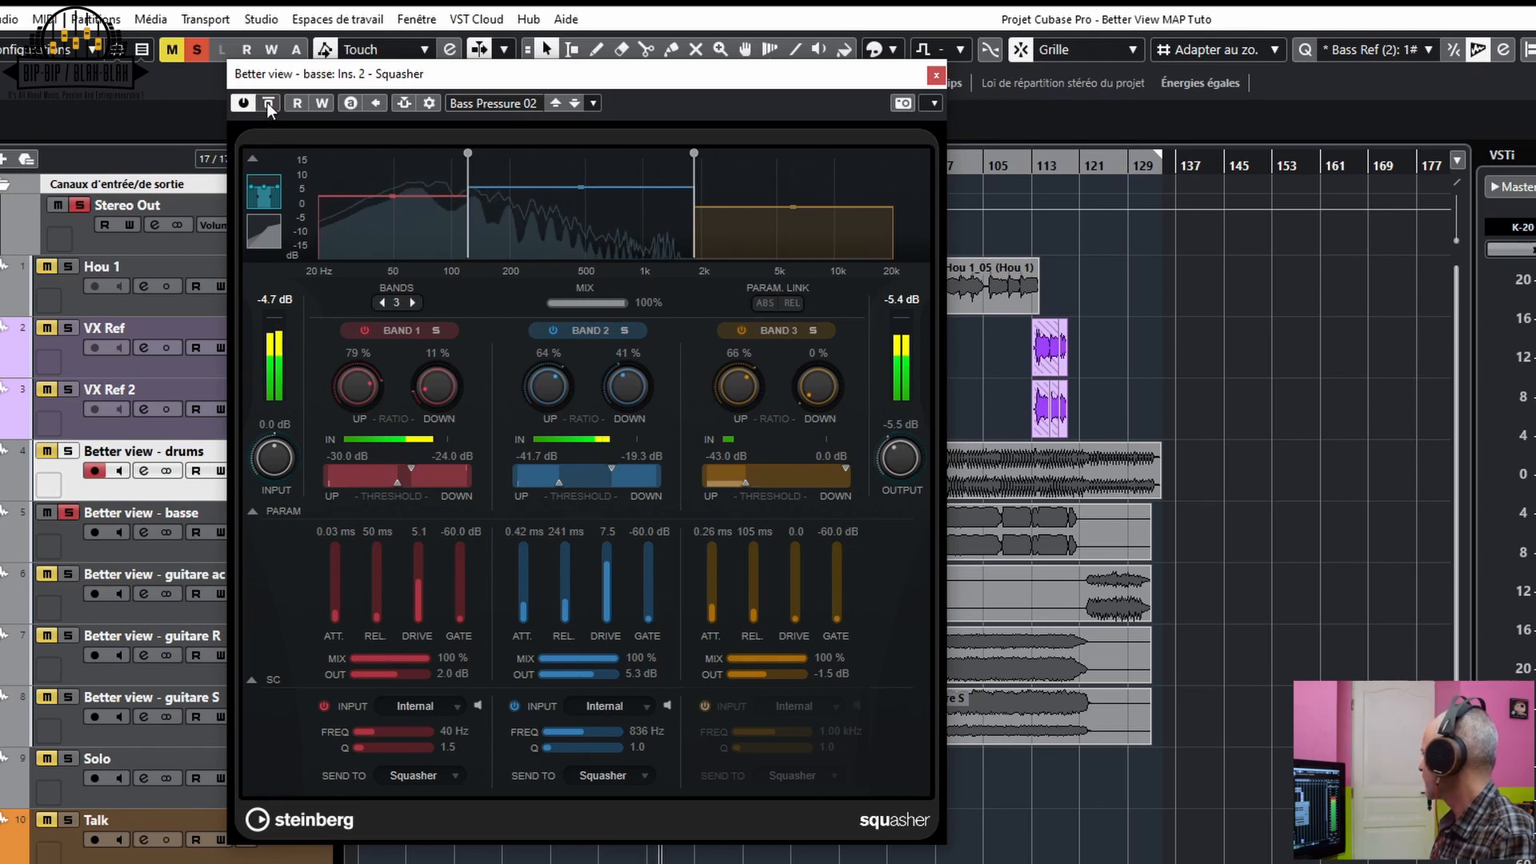
key(space)
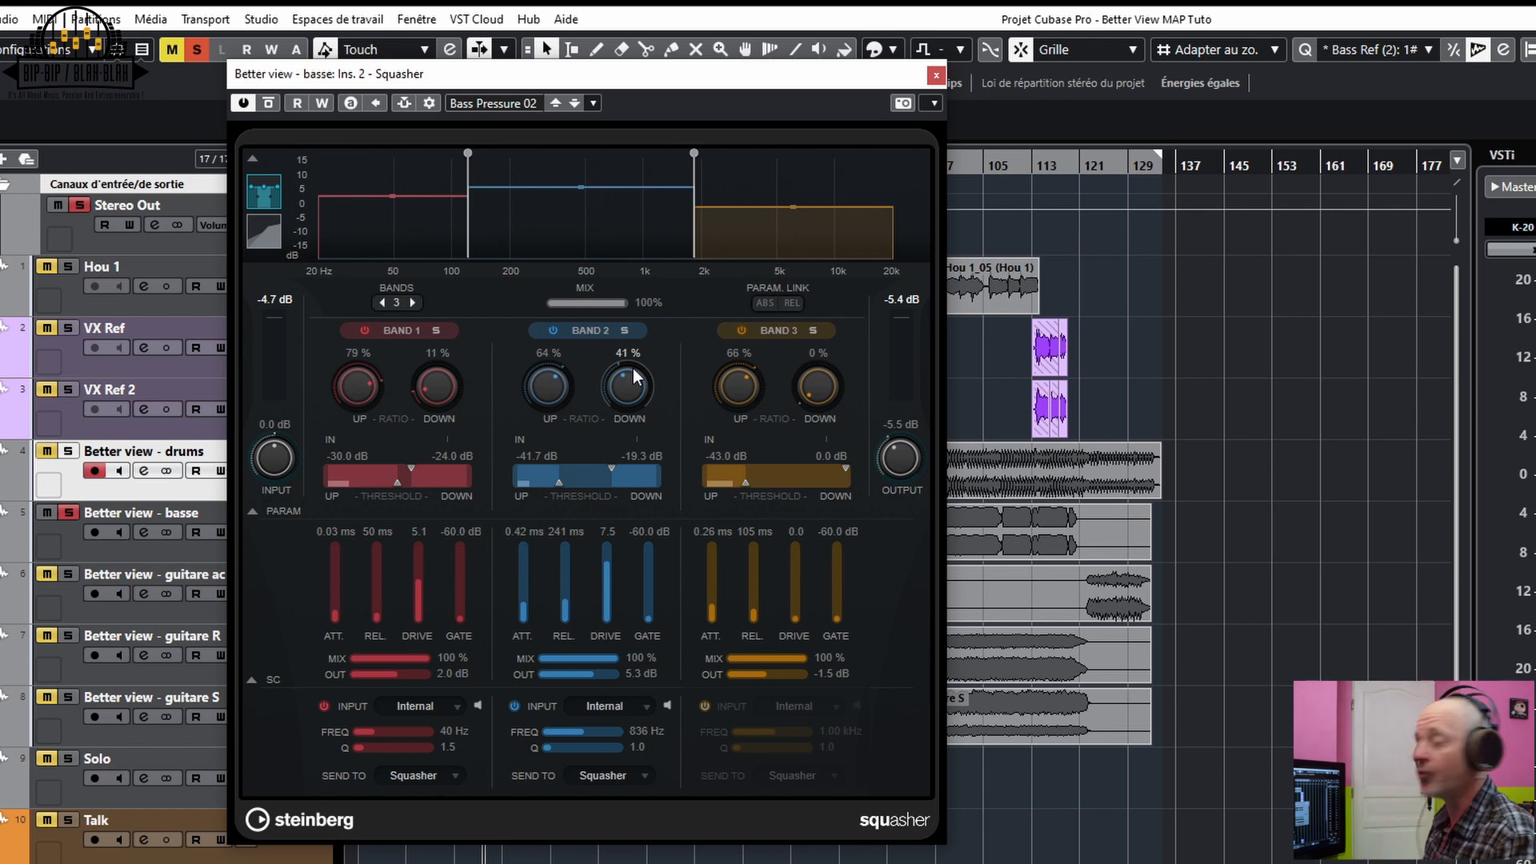
Solo the drums alongside the bass, select both tracks, and play them while toggling the bypass of the bass's Squasher.
key(space)
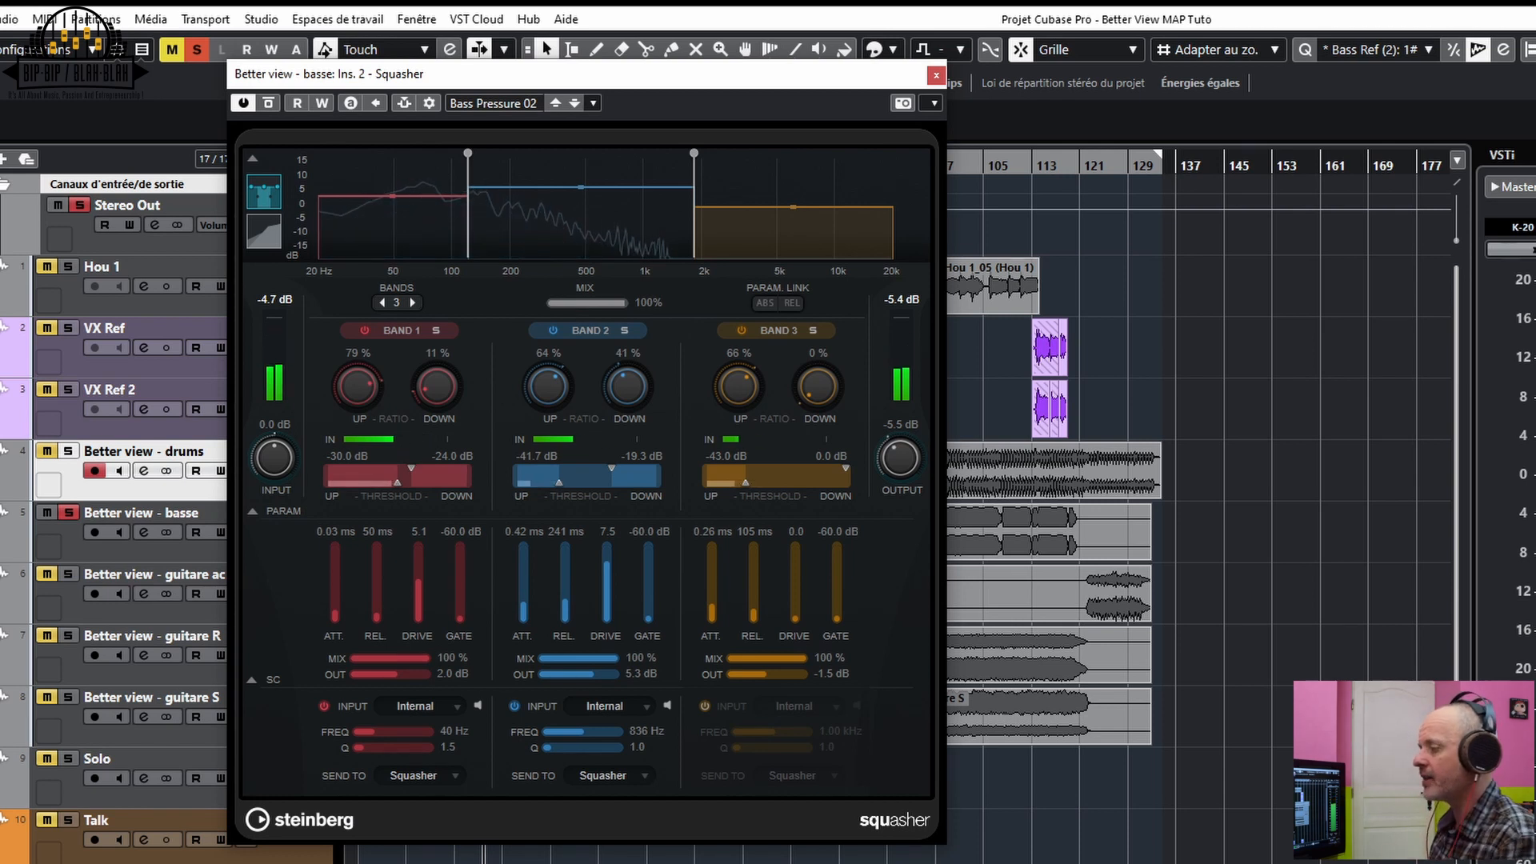
key(s)
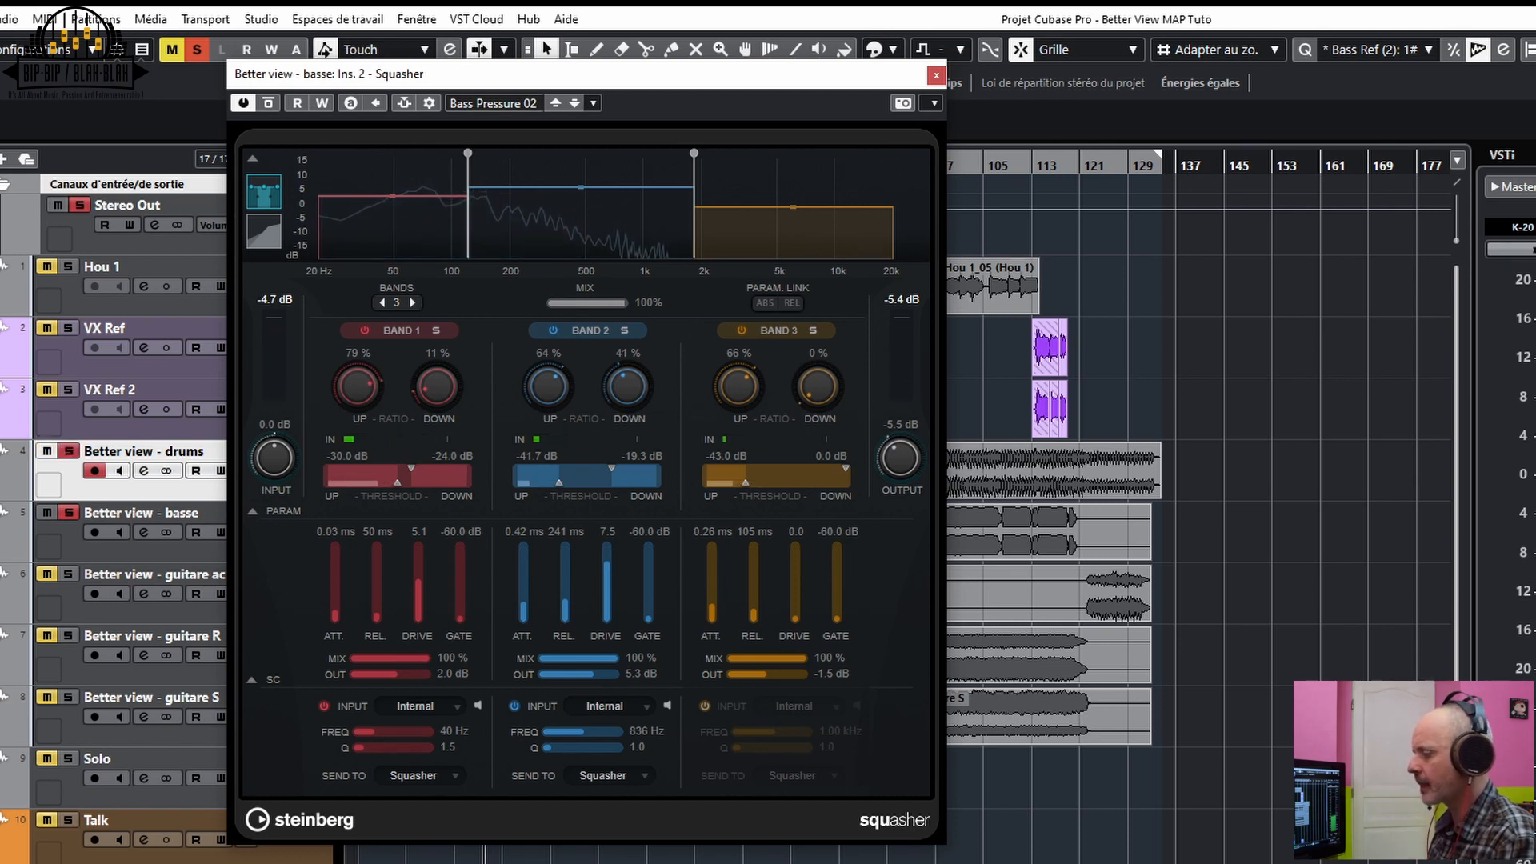
key(shift+Down)
key(space)
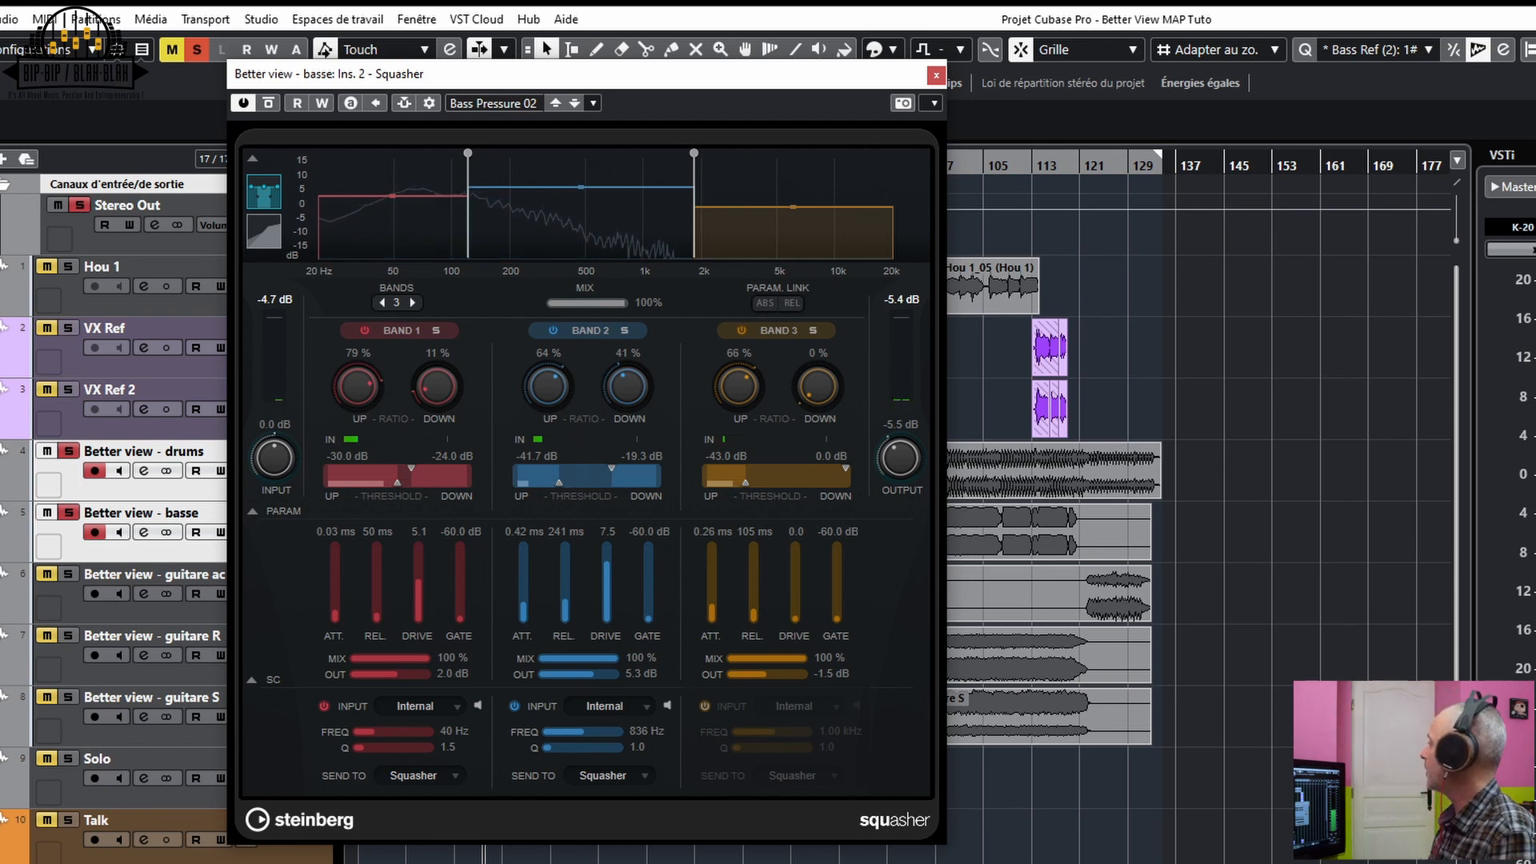
click(269, 104)
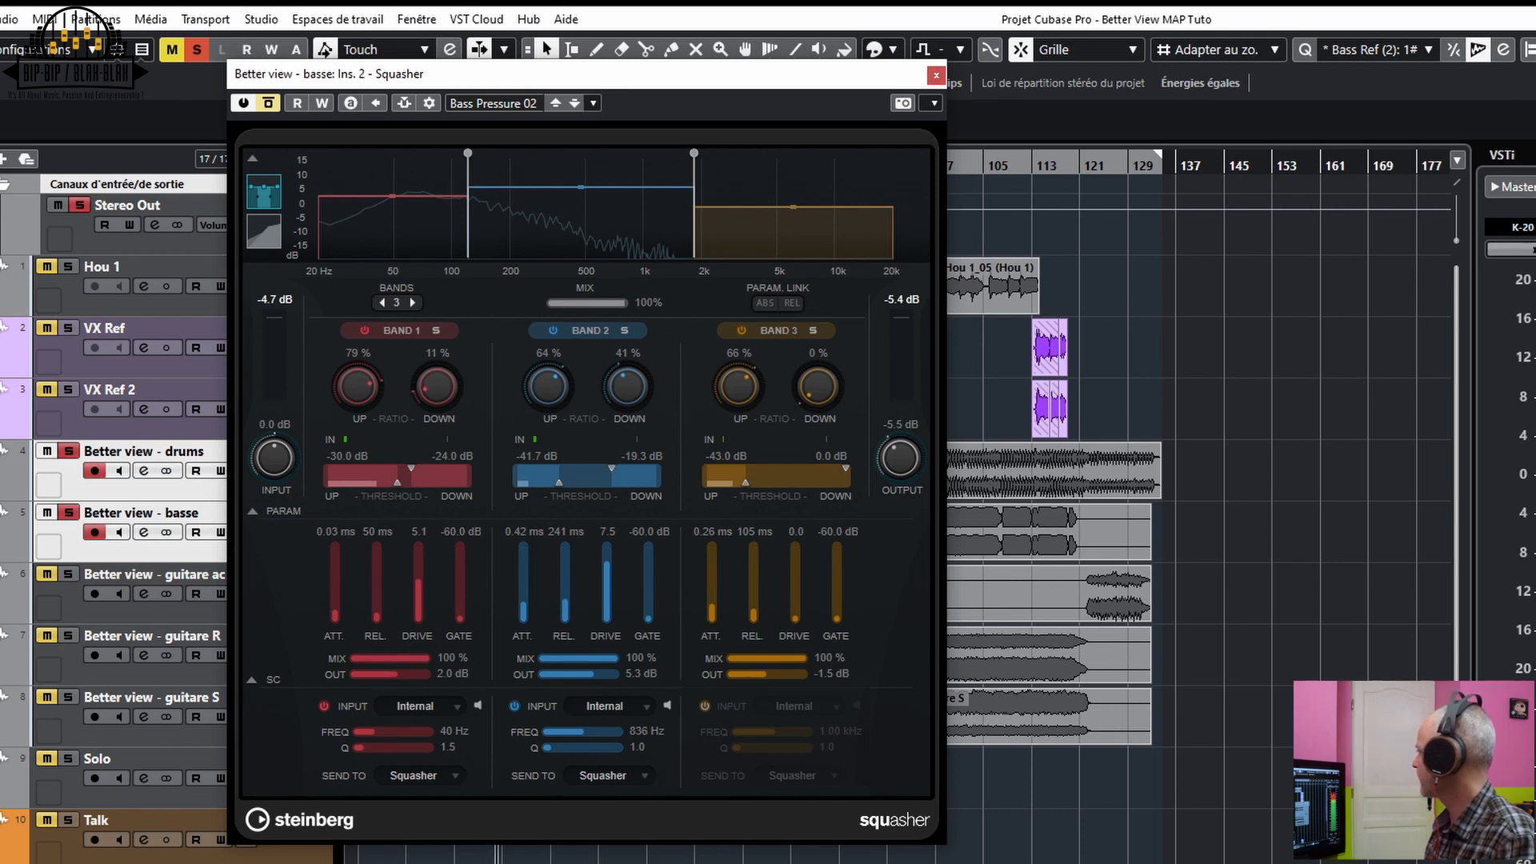
click(269, 103)
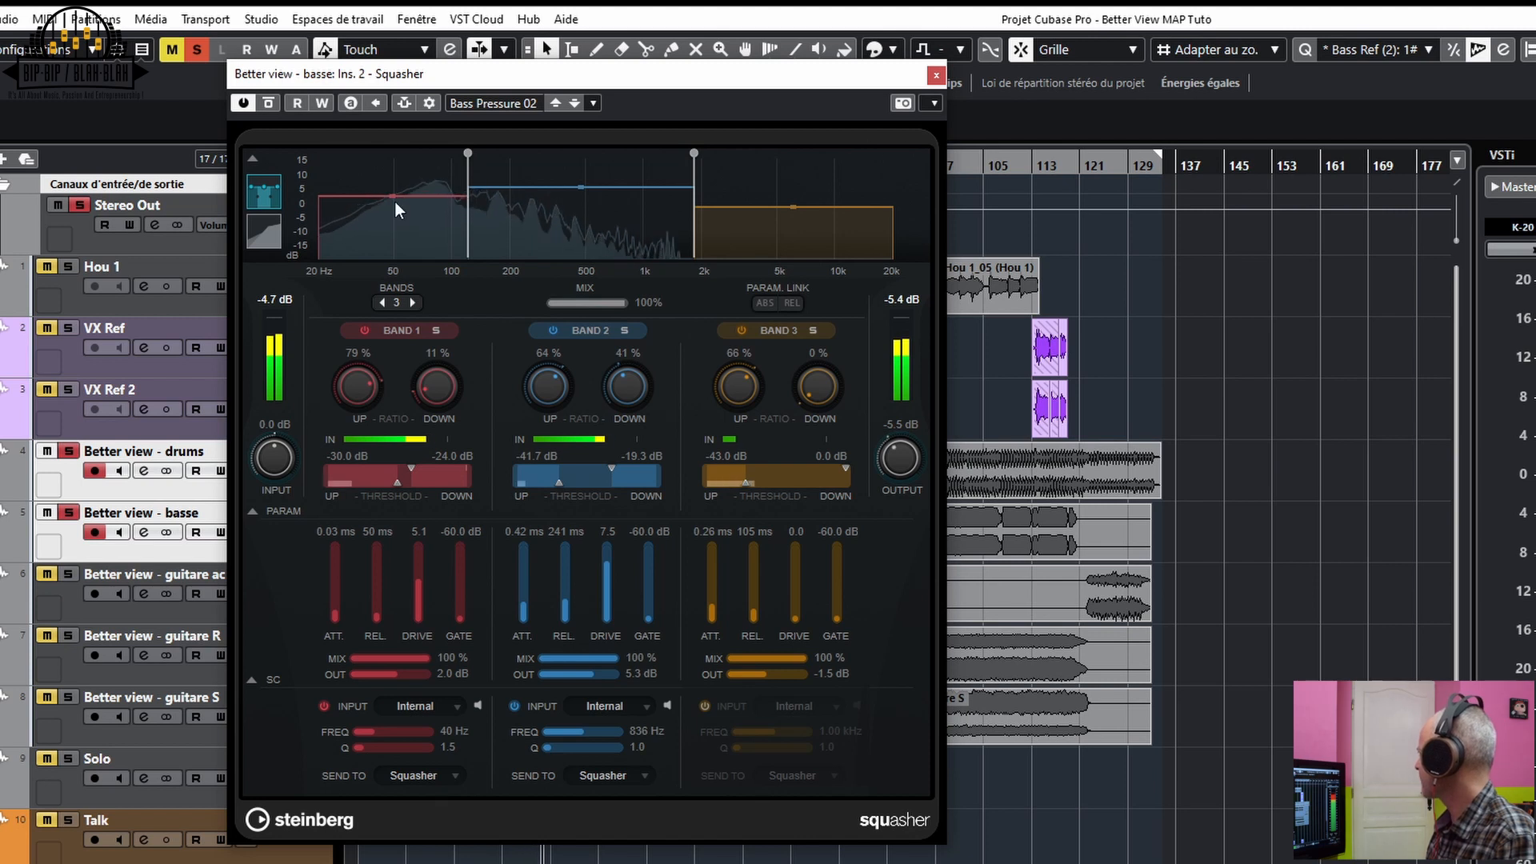
View the bands' compression curves, return to the spectrum display, and bring the bass's Squasher in front of the drums' console plug-in.
click(276, 237)
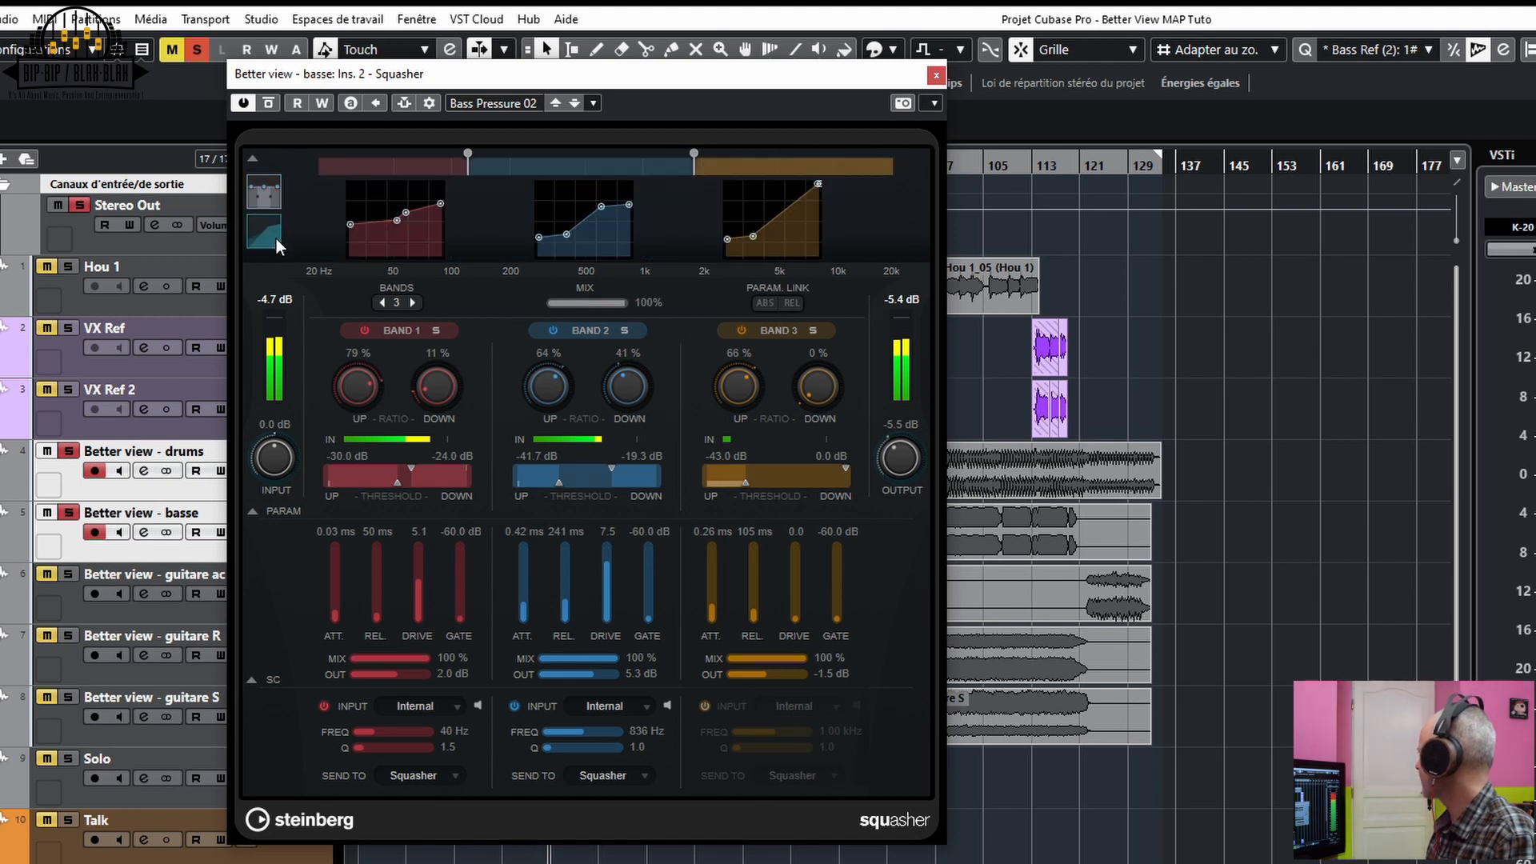
click(264, 194)
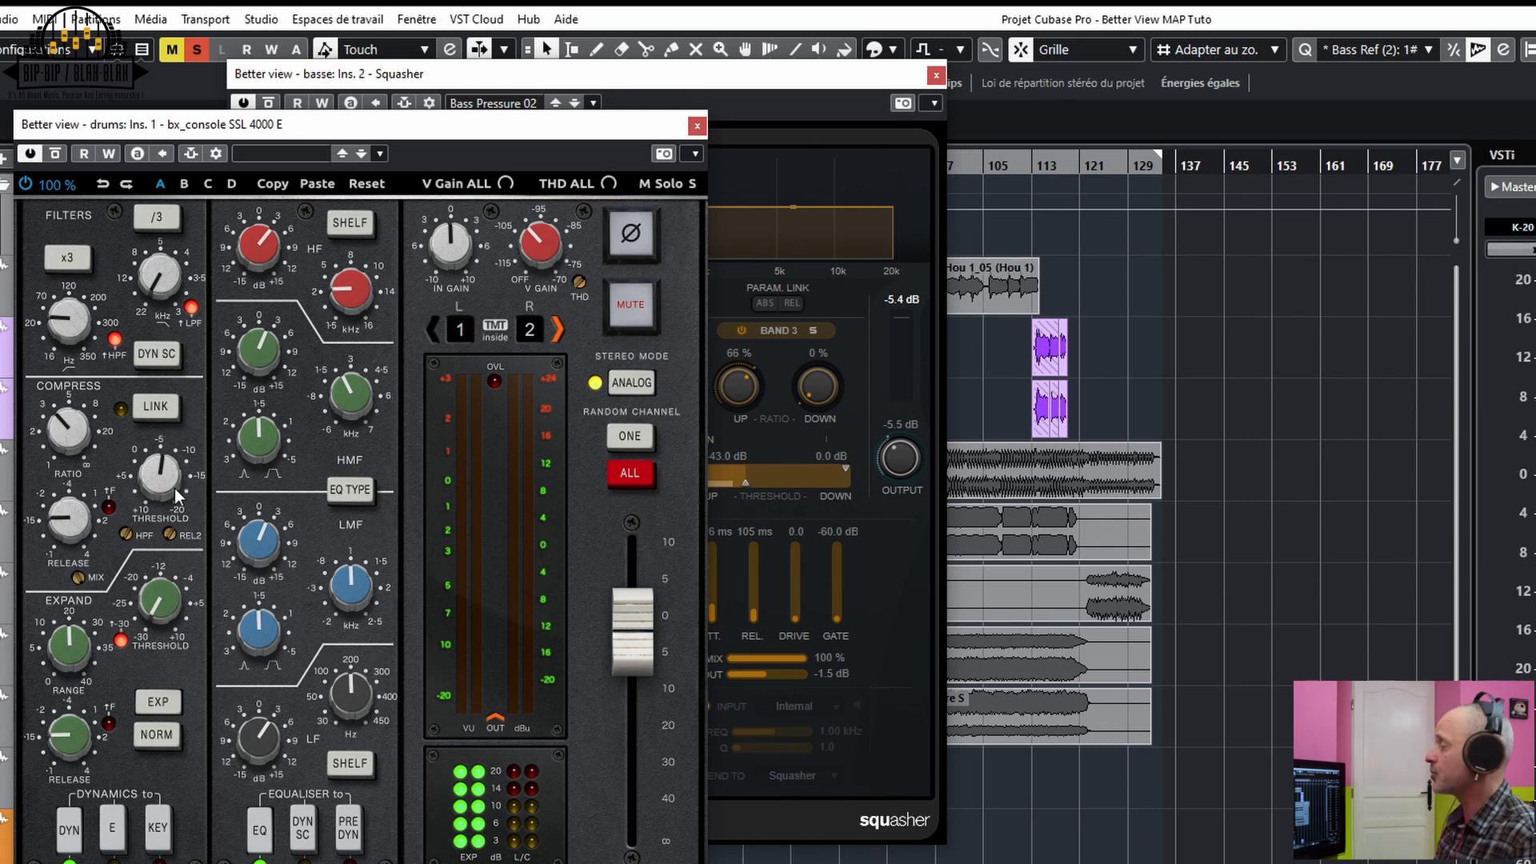
click(520, 80)
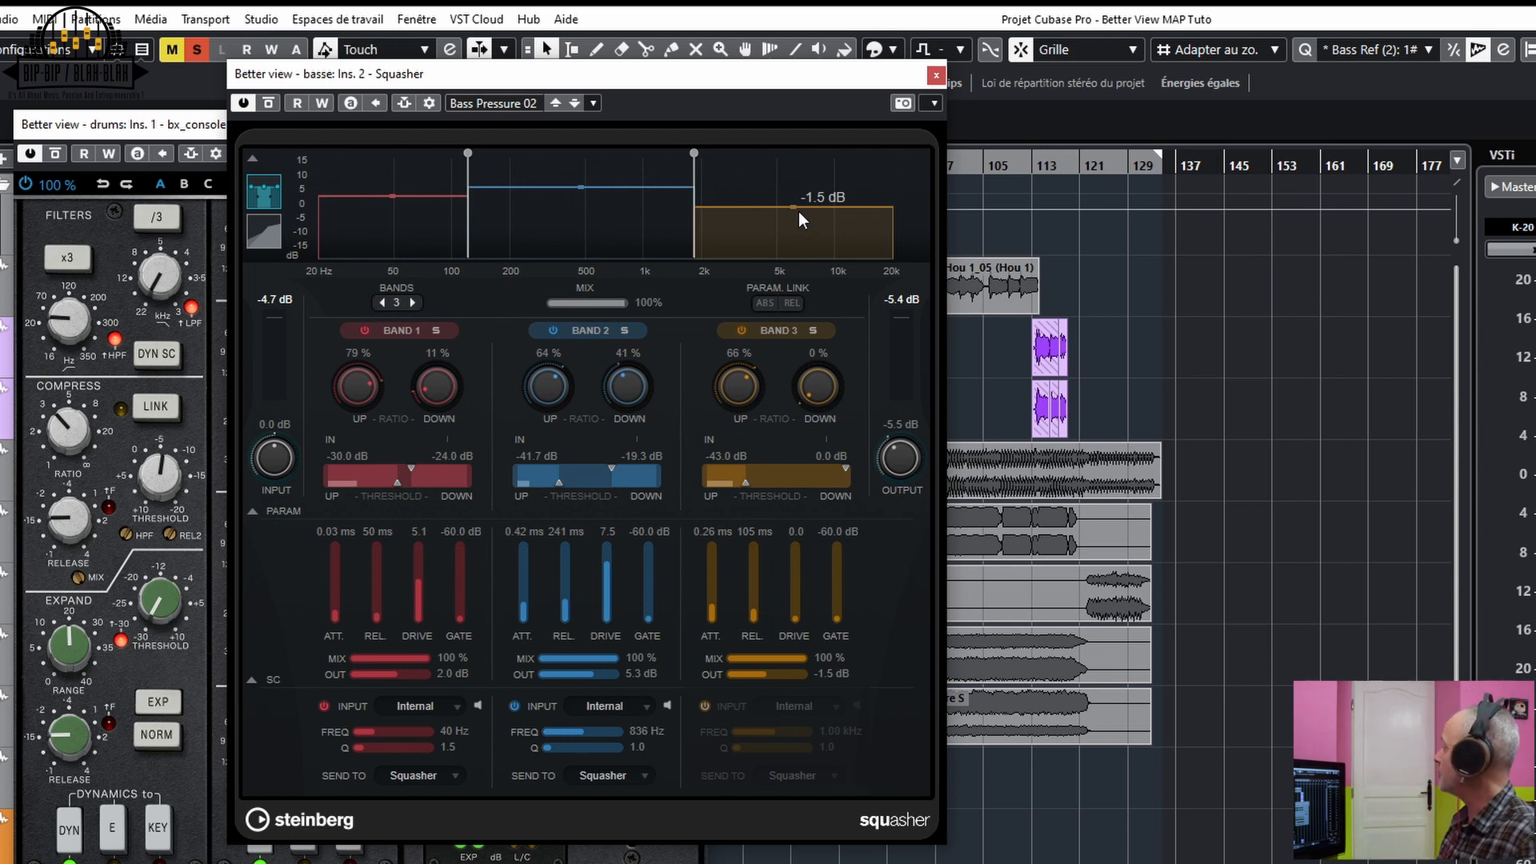
mouse_move(613, 305)
mouse_down()
mouse_move(456, 308)
mouse_move(713, 305)
mouse_move(516, 304)
mouse_move(641, 305)
mouse_up()
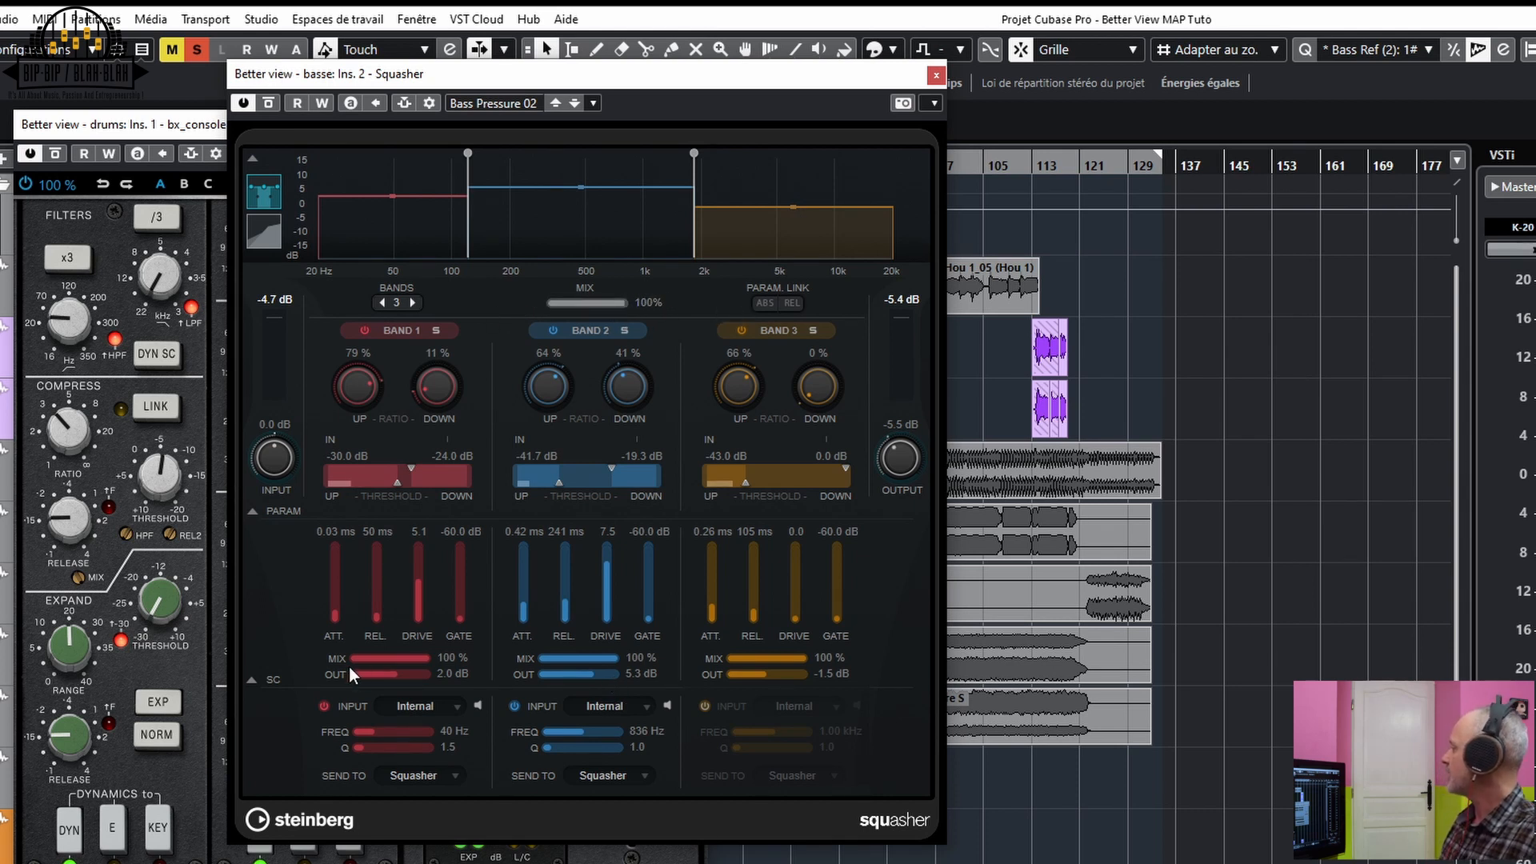